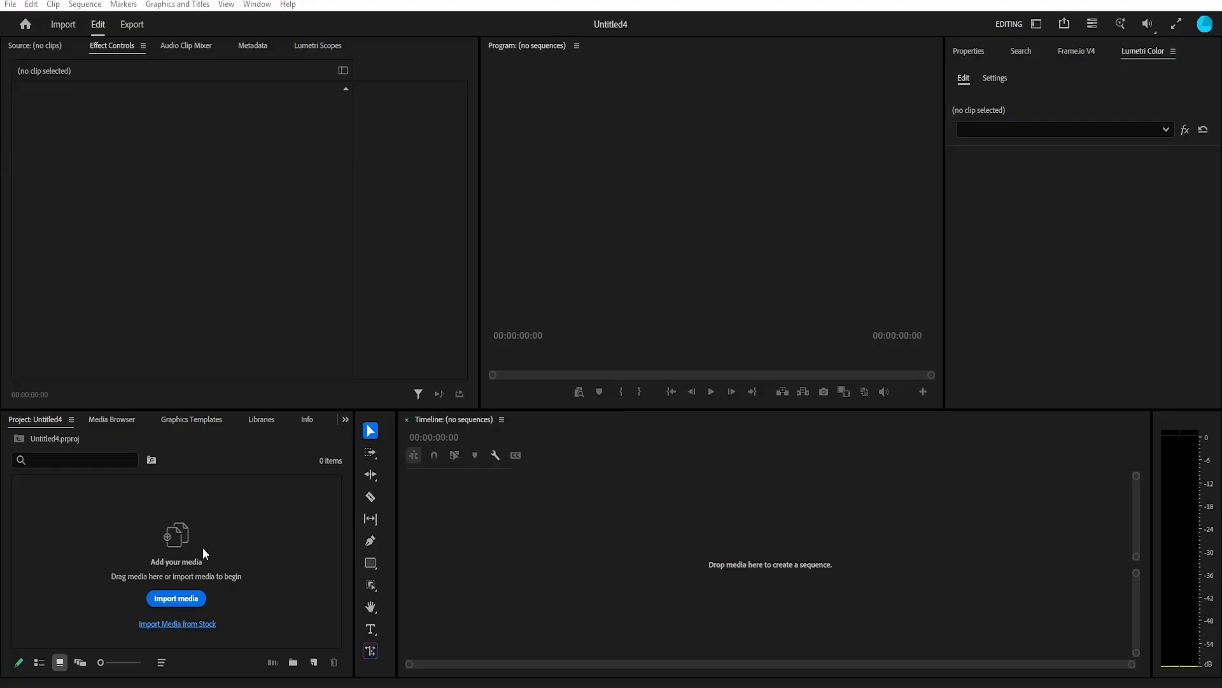
# Import the EXR files starting at ShotOne_1.0000.exr into the project as an image sequence.
pyautogui.rightClick(201, 545)
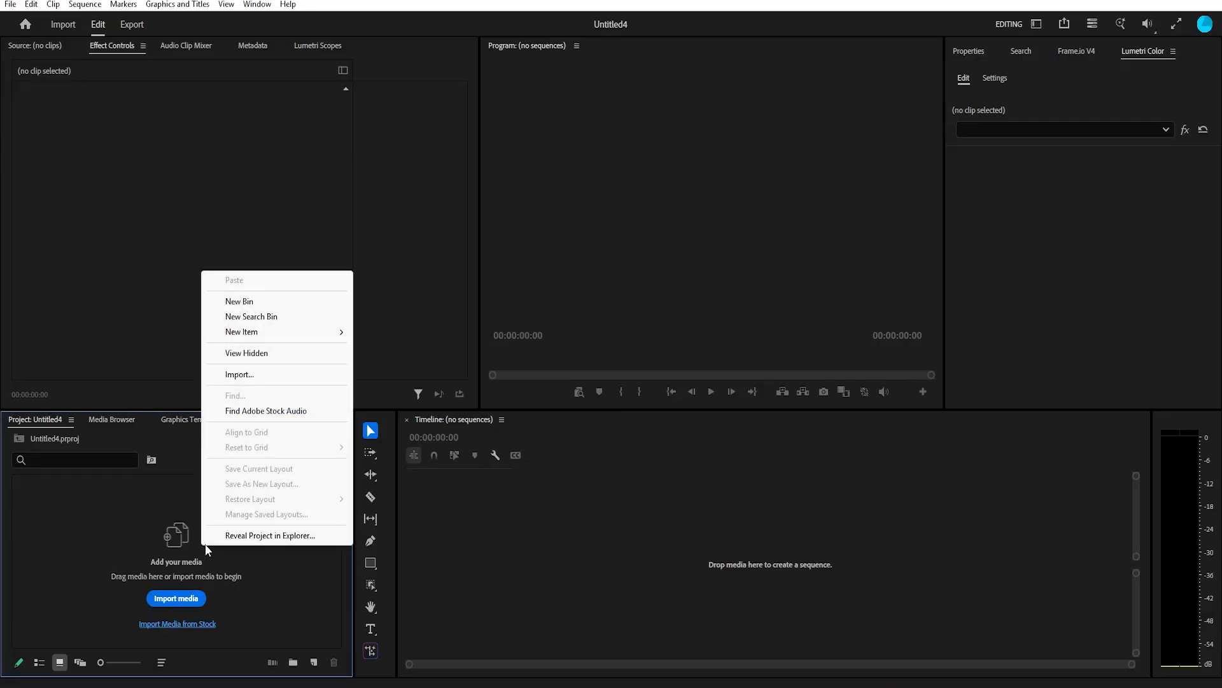
pyautogui.click(236, 375)
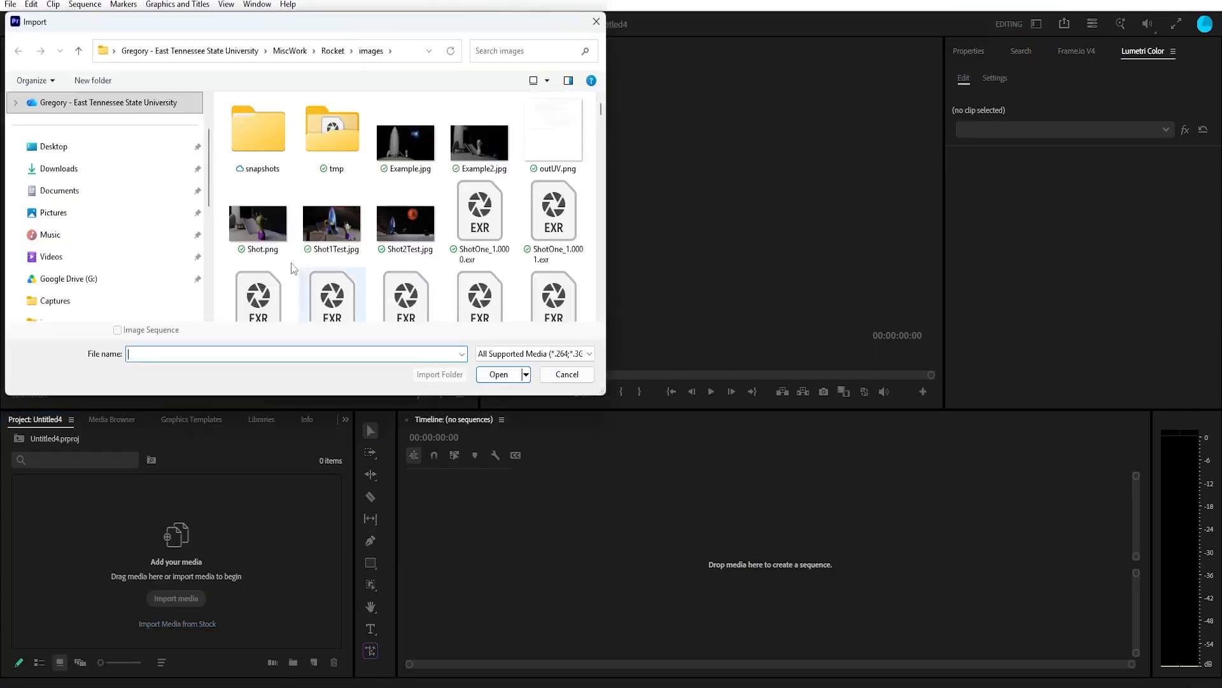
pyautogui.click(484, 233)
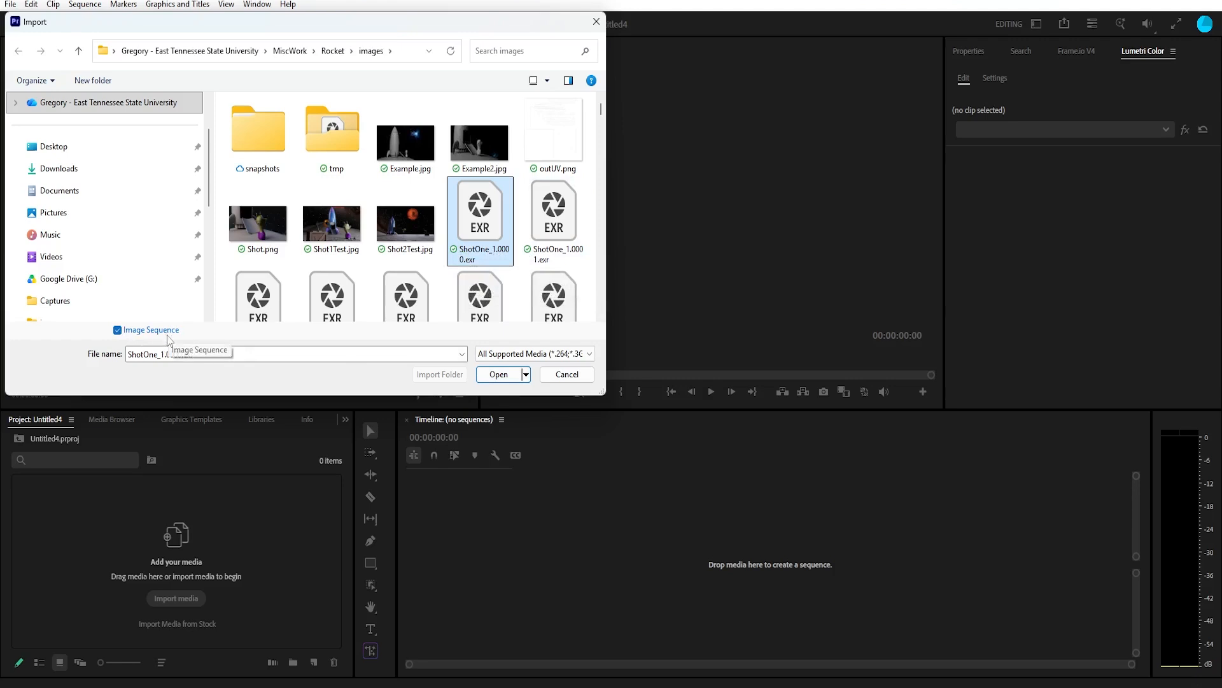
pyautogui.click(502, 377)
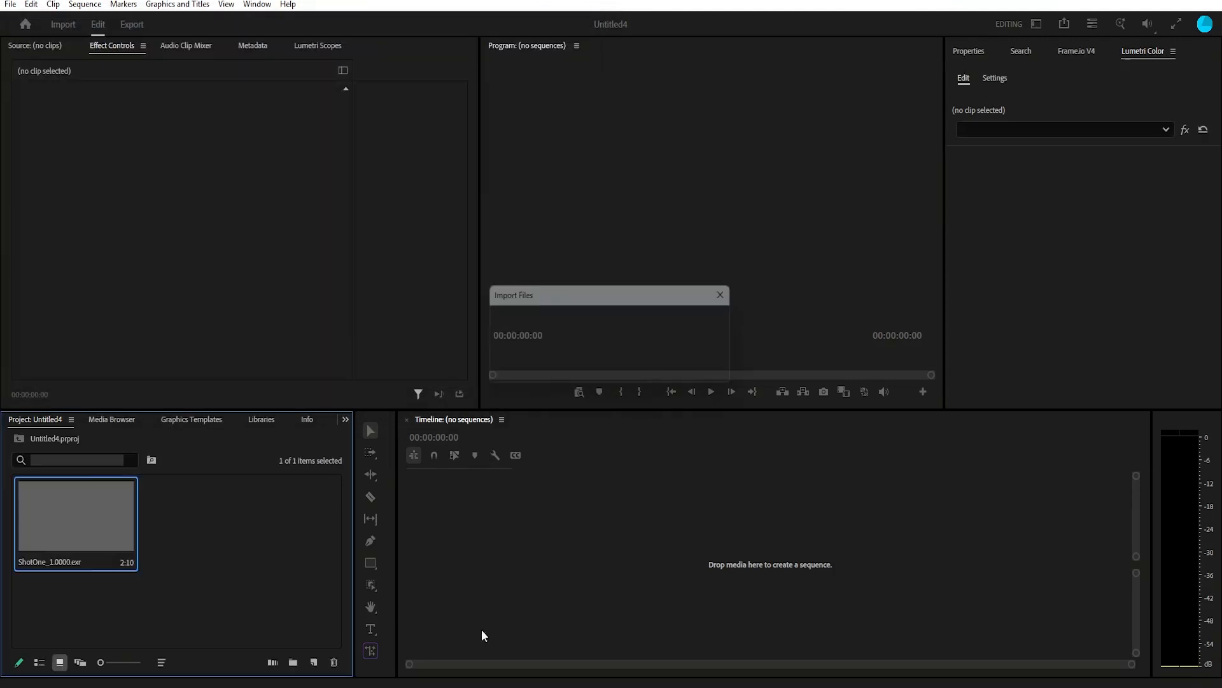
# Import the EXR files starting at ShotTwo_1.0070.exr into the project as a second image sequence.
pyautogui.rightClick(242, 531)
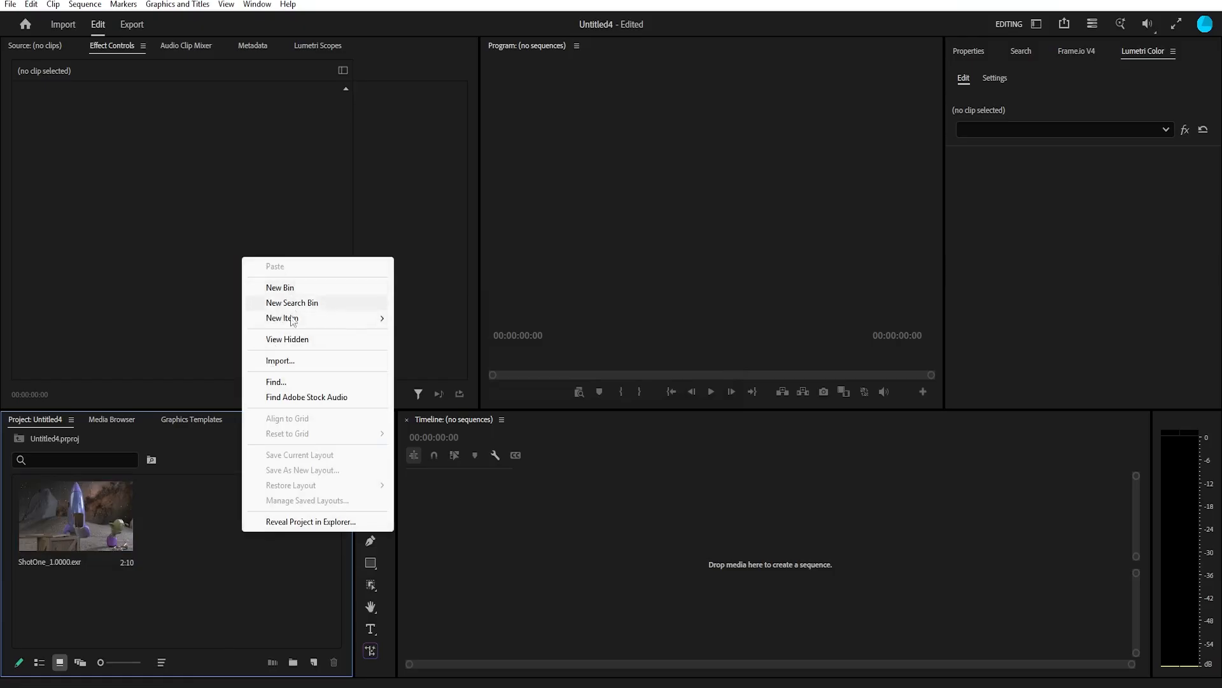
pyautogui.click(284, 361)
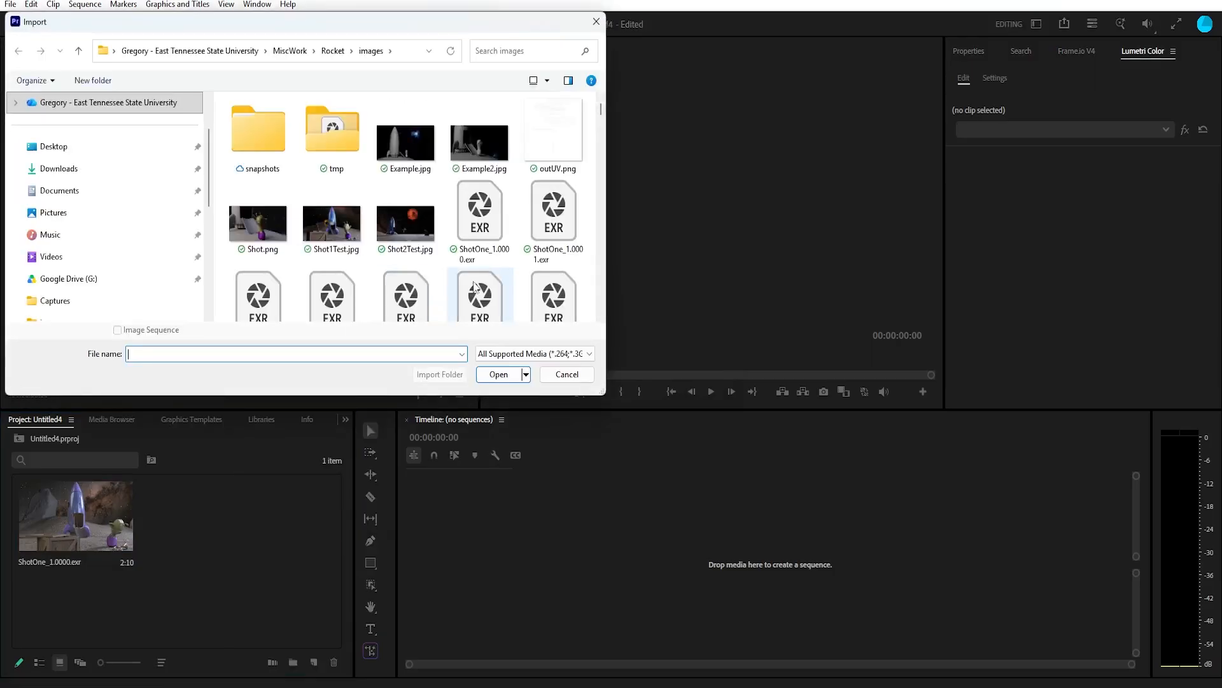
pyautogui.scroll(-3, 554, 266)
pyautogui.scroll(-2, 554, 266)
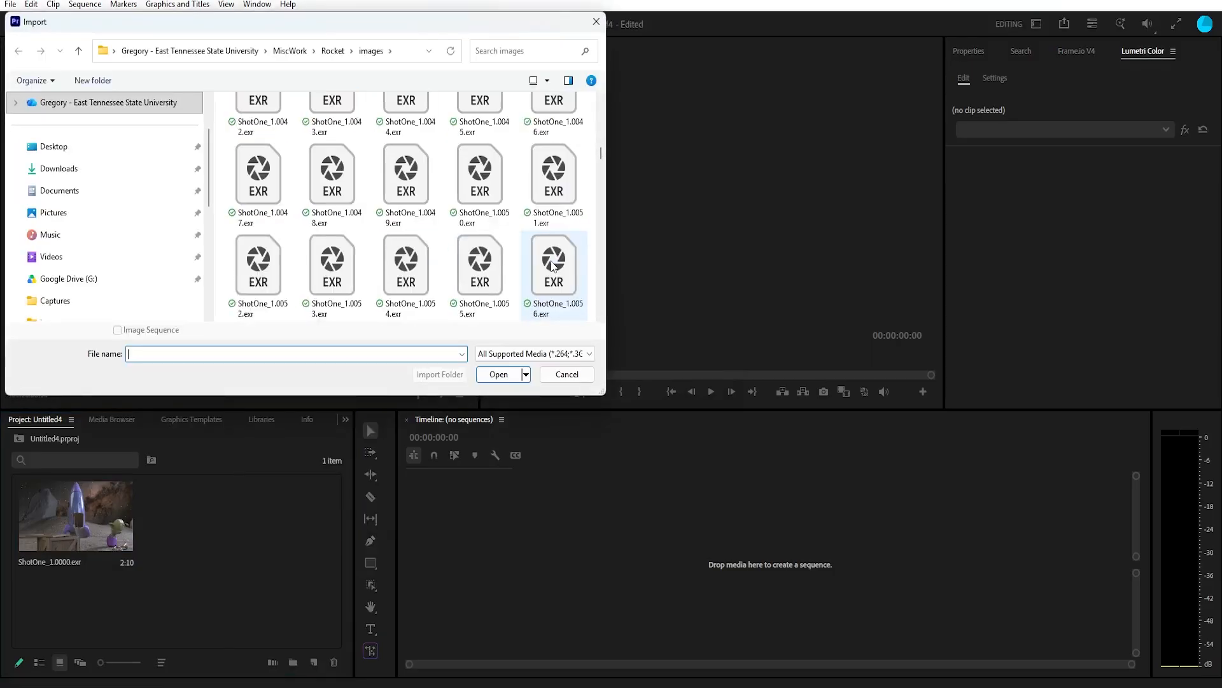
pyautogui.scroll(-3, 553, 266)
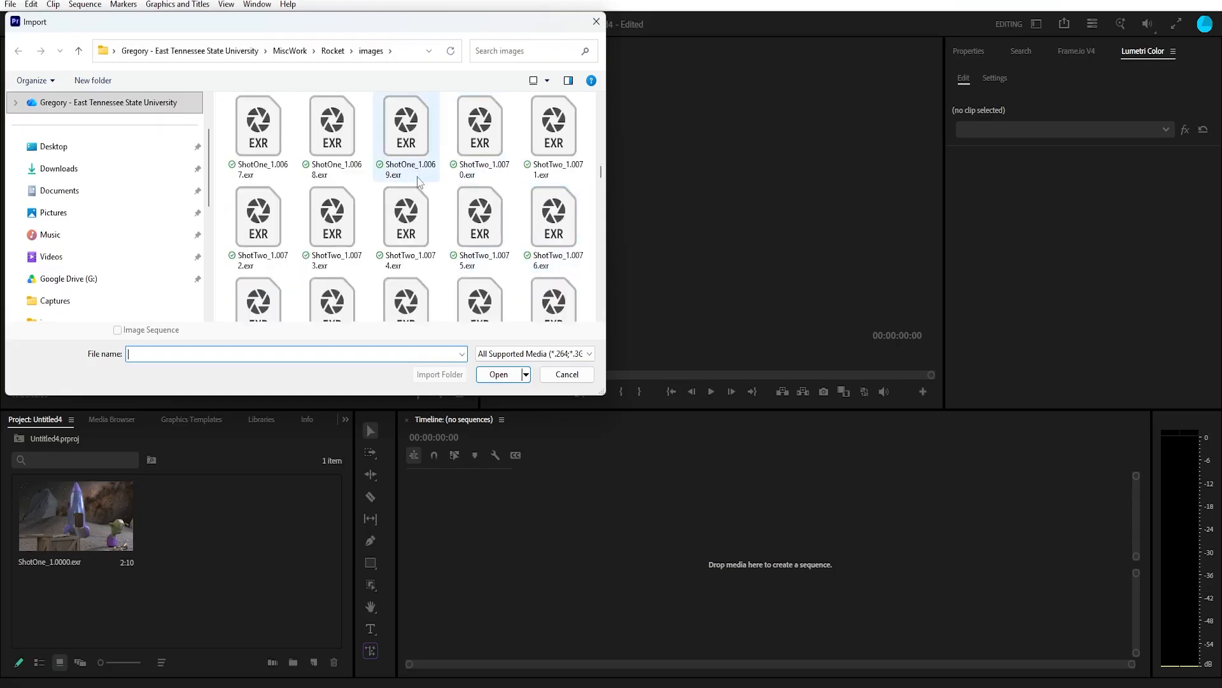
pyautogui.click(501, 169)
pyautogui.click(117, 330)
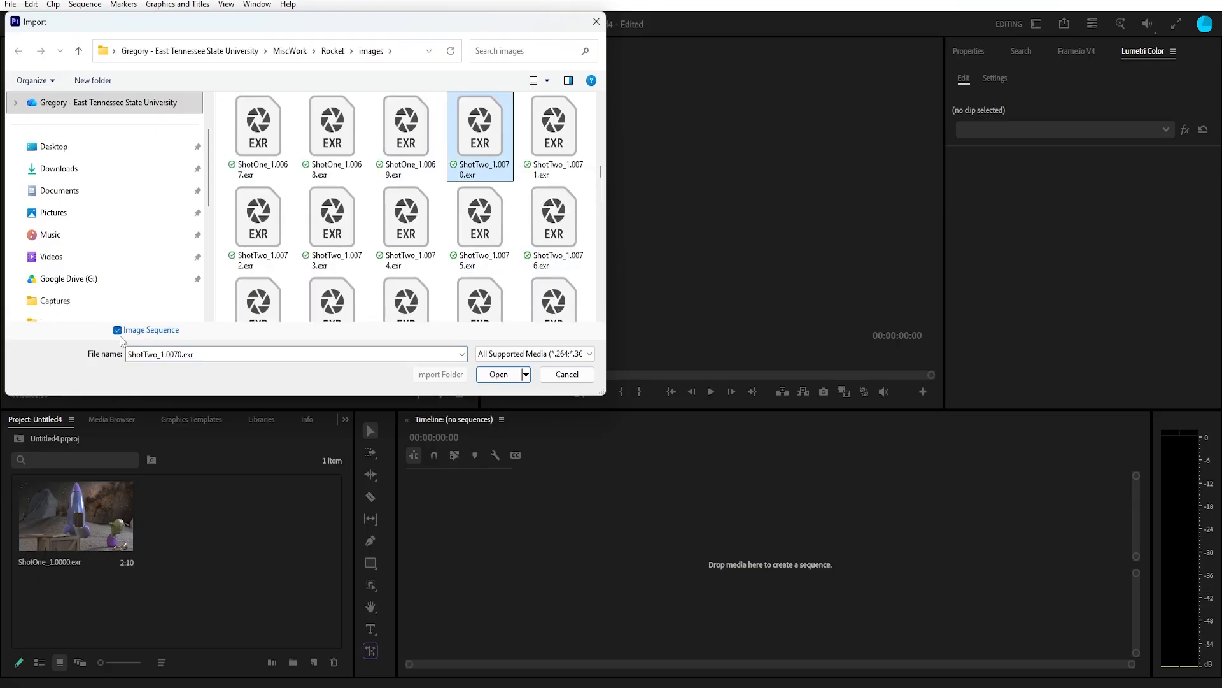
pyautogui.click(498, 374)
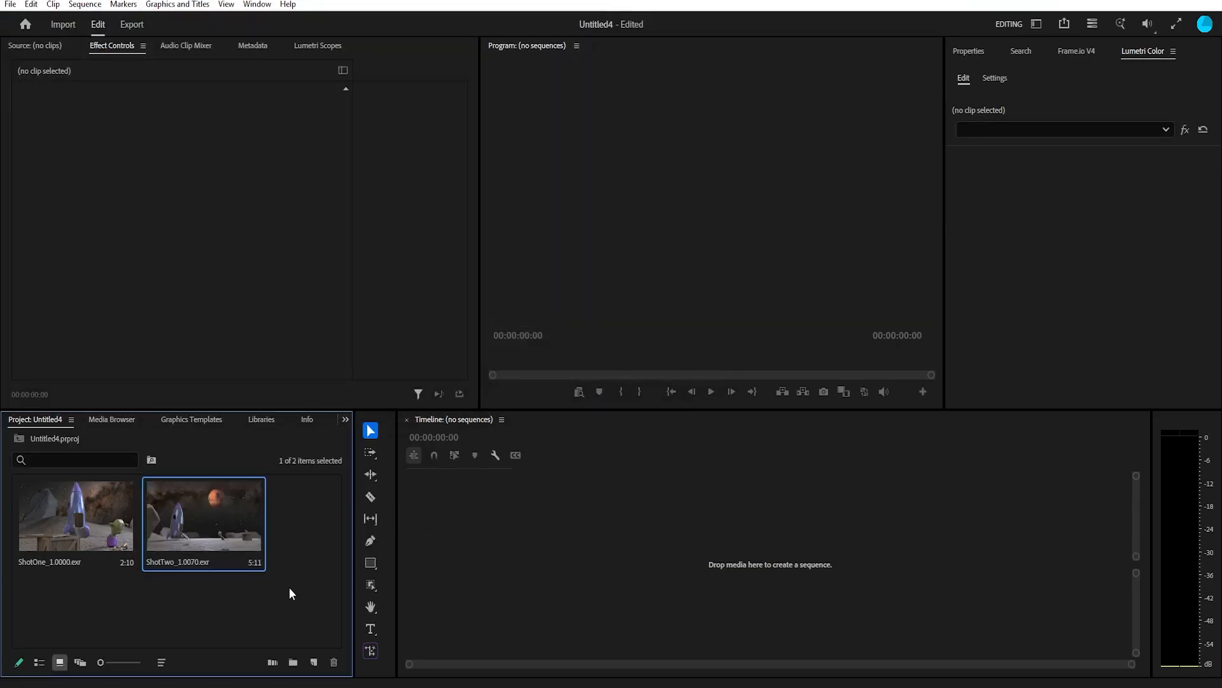
# Interpret the footage of both imported shots with an assumed frame rate of 24 fps.
pyautogui.click(290, 593)
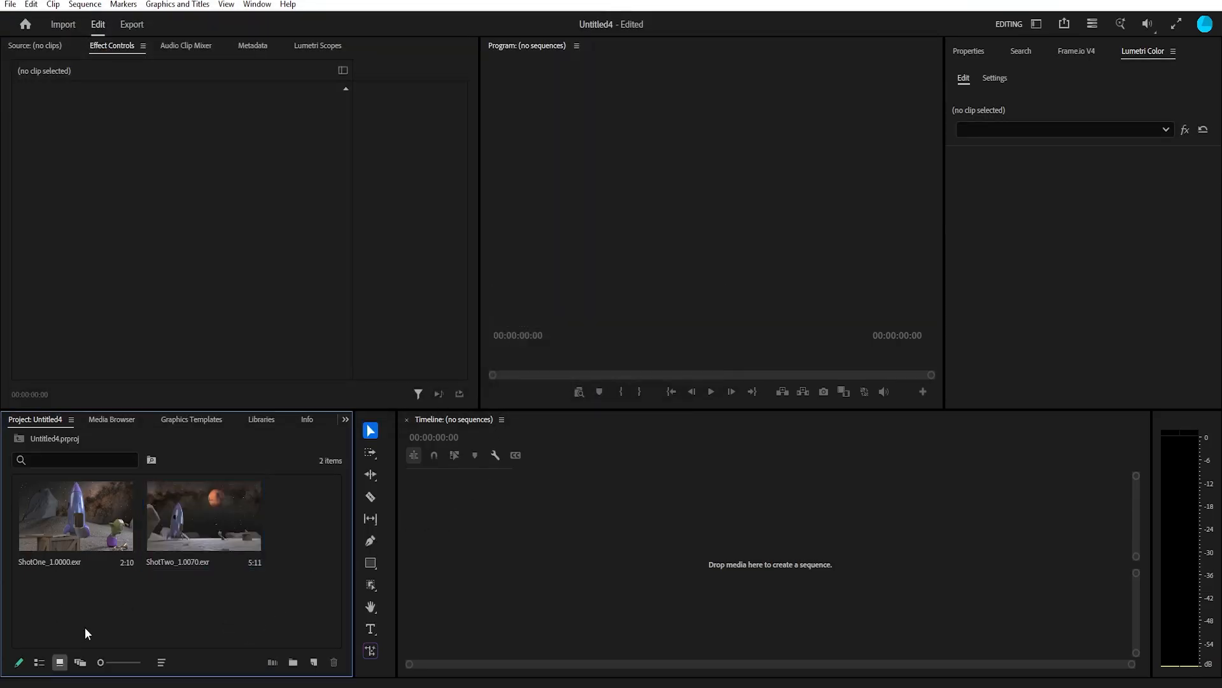
pyautogui.moveTo(85, 628); pyautogui.dragTo(212, 525)
pyautogui.rightClick(212, 524)
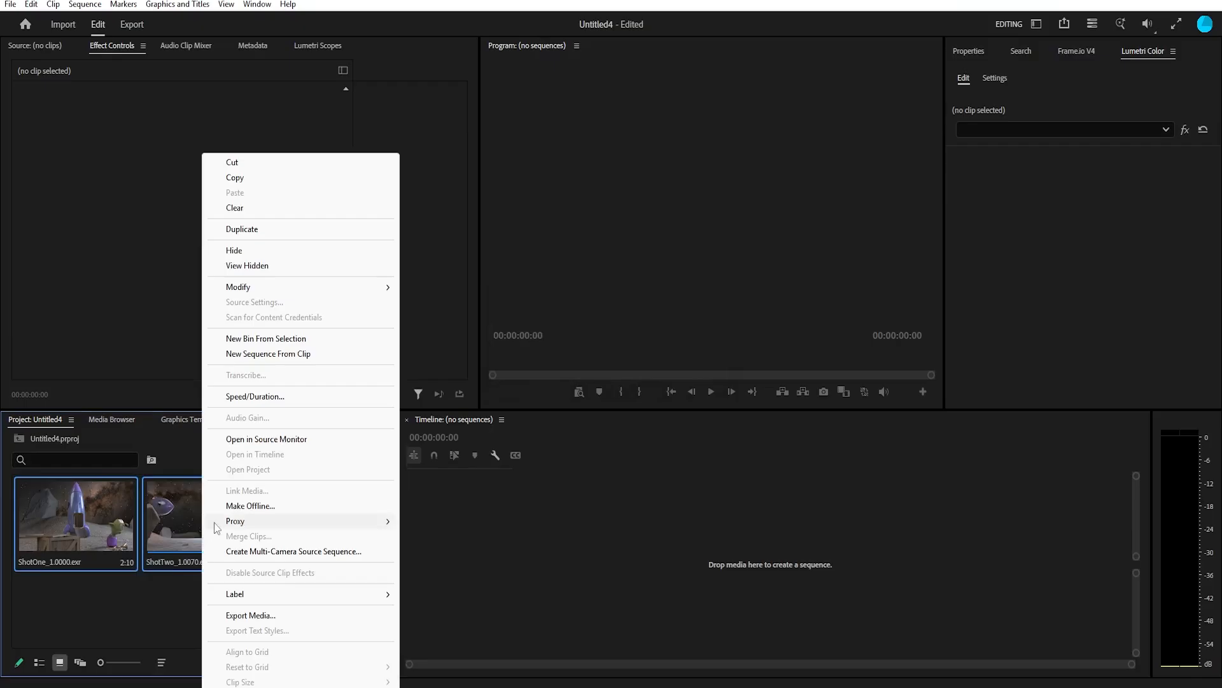
pyautogui.moveTo(306, 288)
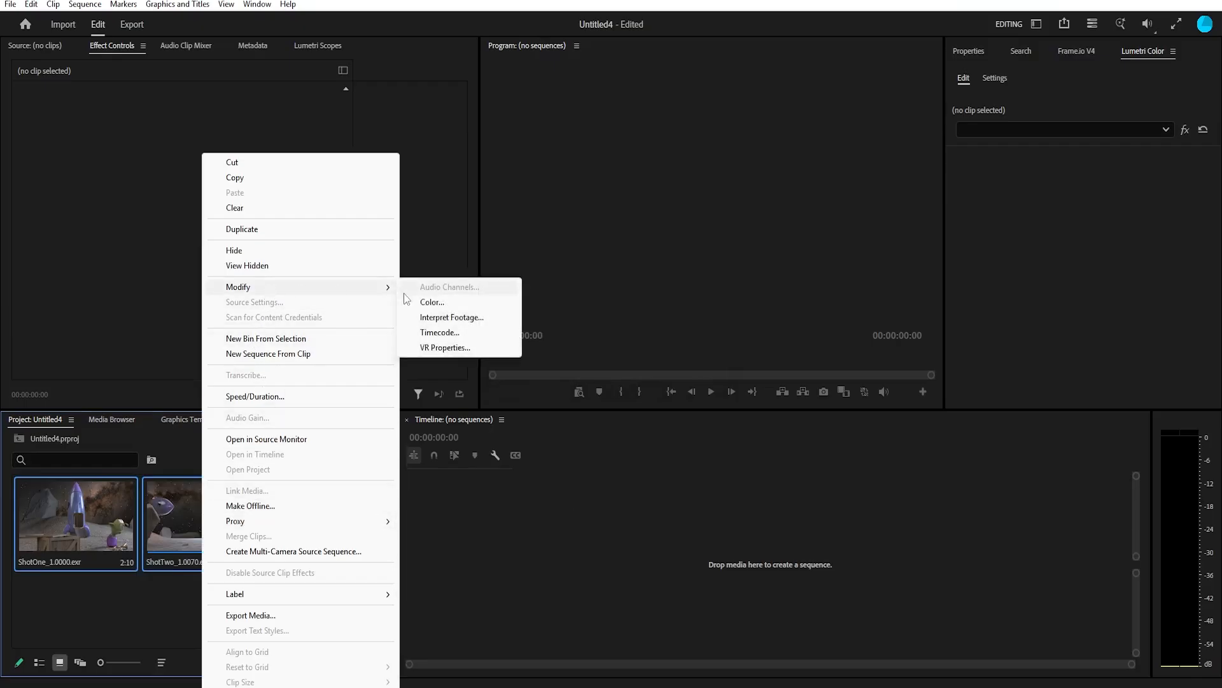
pyautogui.click(453, 316)
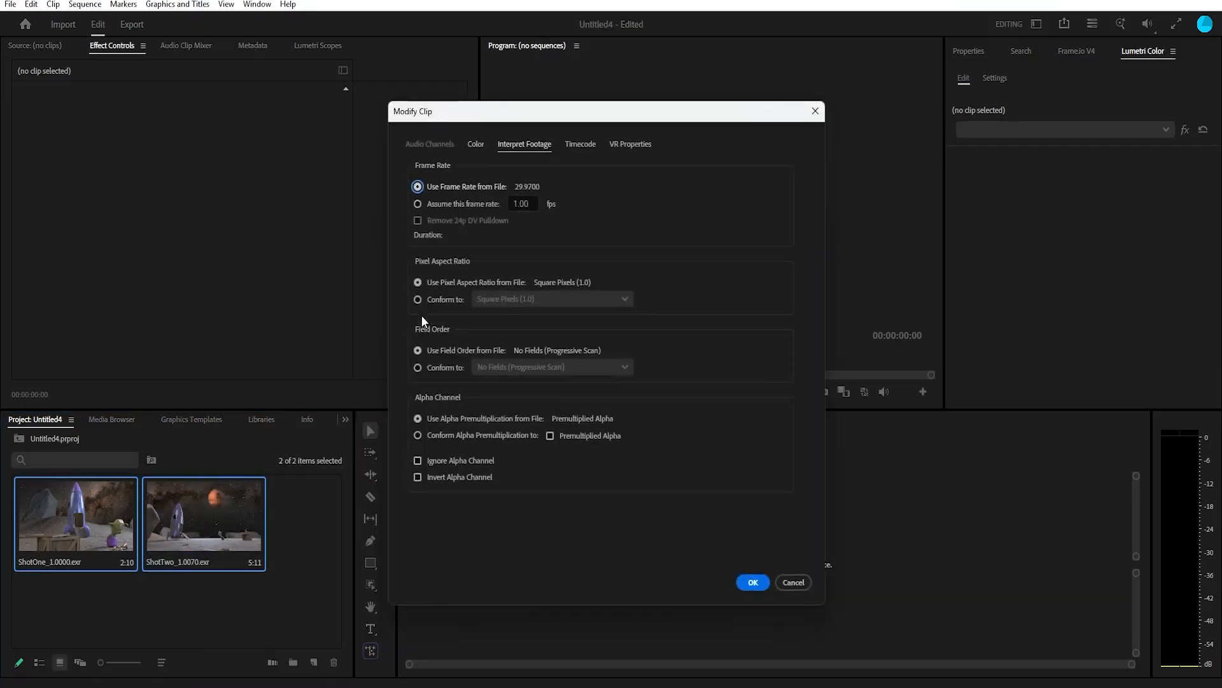
pyautogui.click(417, 204)
pyautogui.write('24')
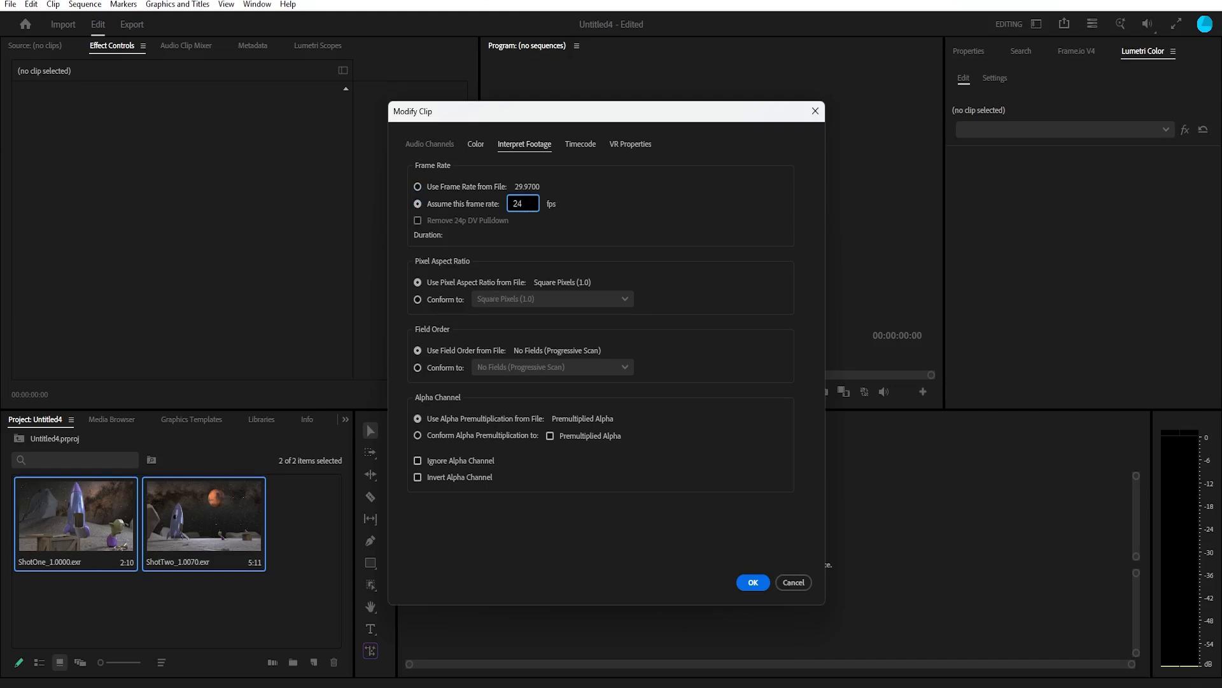
pyautogui.press('Return')
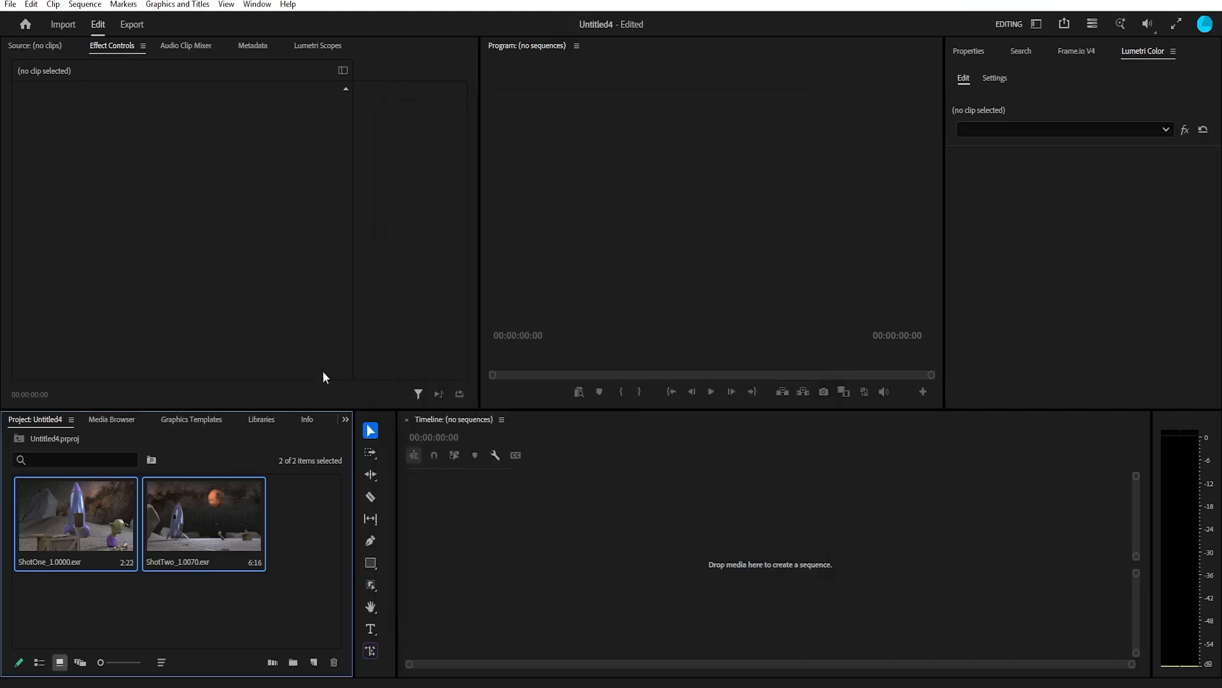
# Create a timeline sequence from both shots, with ShotOne followed by ShotTwo on V1.
pyautogui.moveTo(193, 536); pyautogui.dragTo(556, 547)
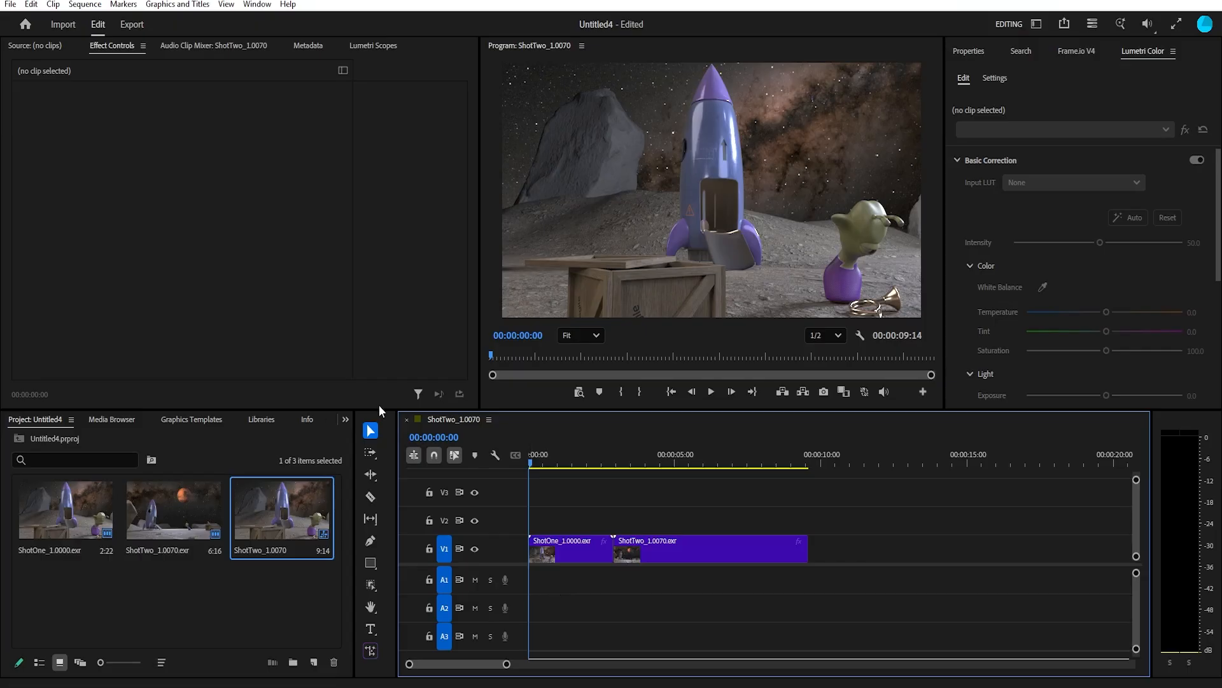
# Resize the workspace areas to enlarge the program preview while keeping the timeline tracks usable.
pyautogui.moveTo(373, 411); pyautogui.dragTo(373, 493)
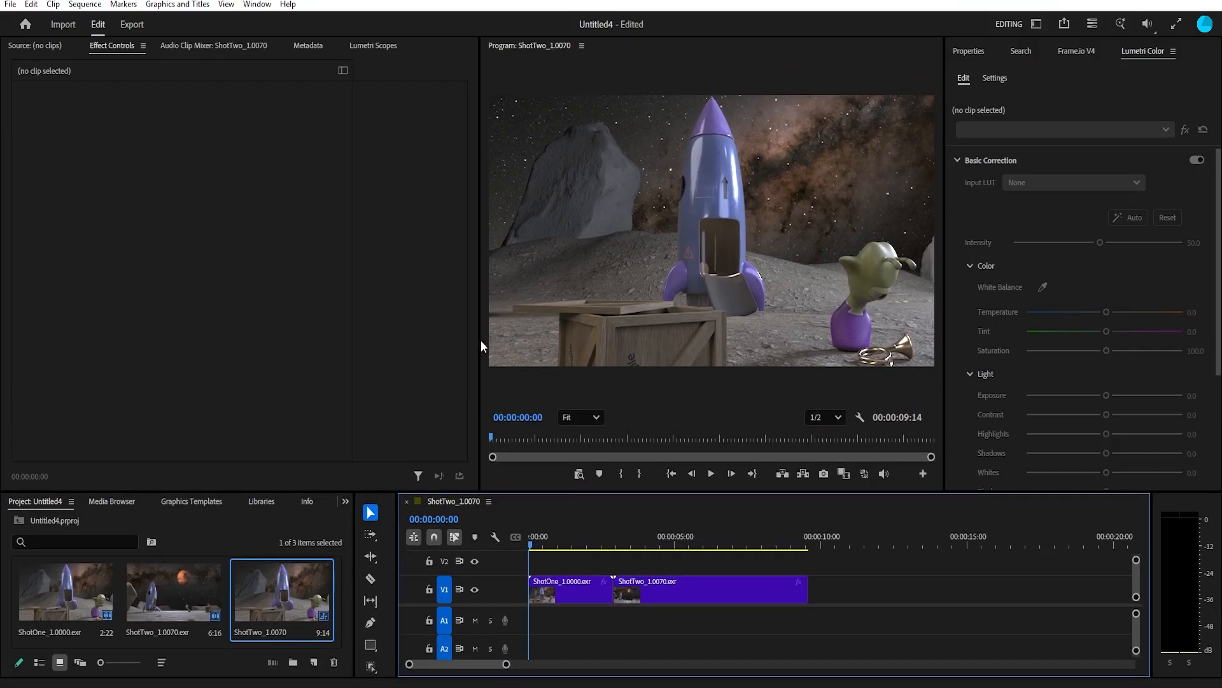
pyautogui.moveTo(477, 342); pyautogui.dragTo(388, 342)
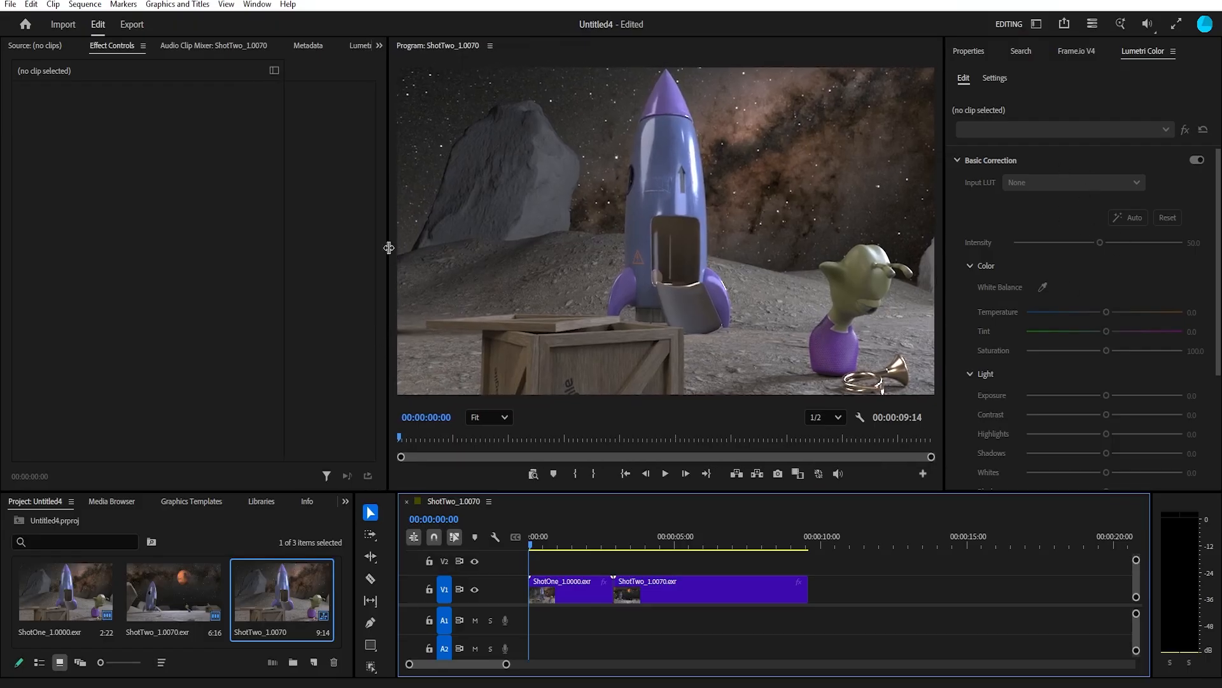
pyautogui.moveTo(389, 247); pyautogui.dragTo(428, 238)
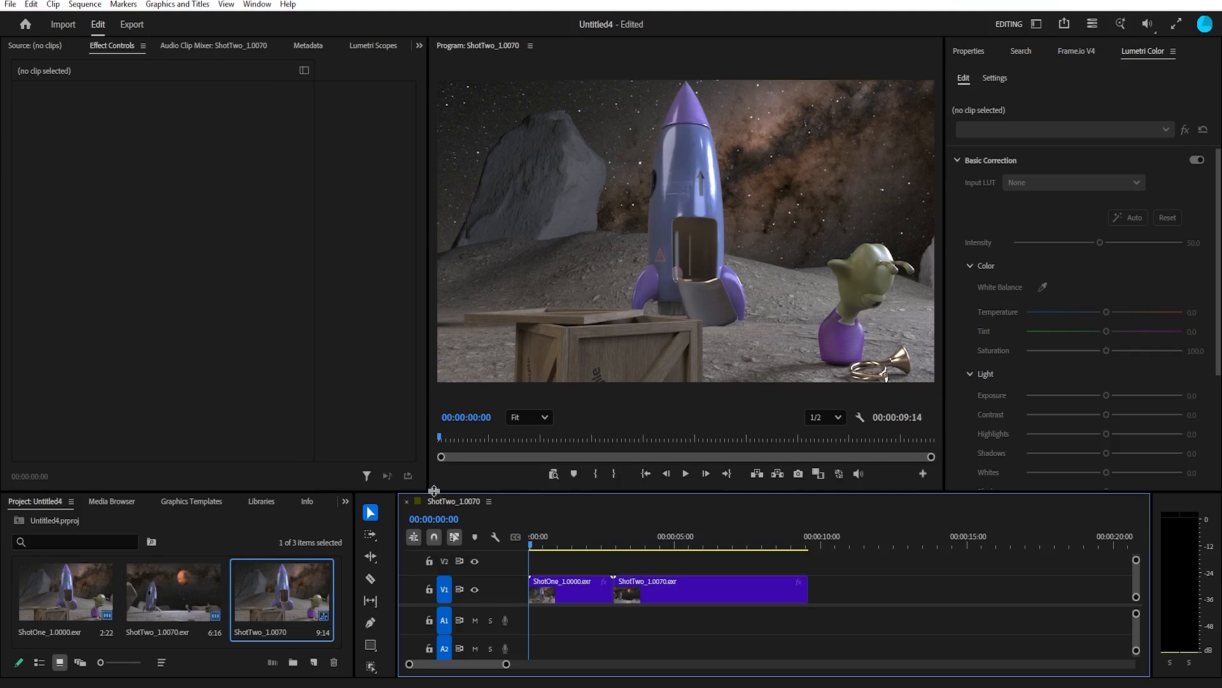
pyautogui.moveTo(433, 491); pyautogui.dragTo(434, 474)
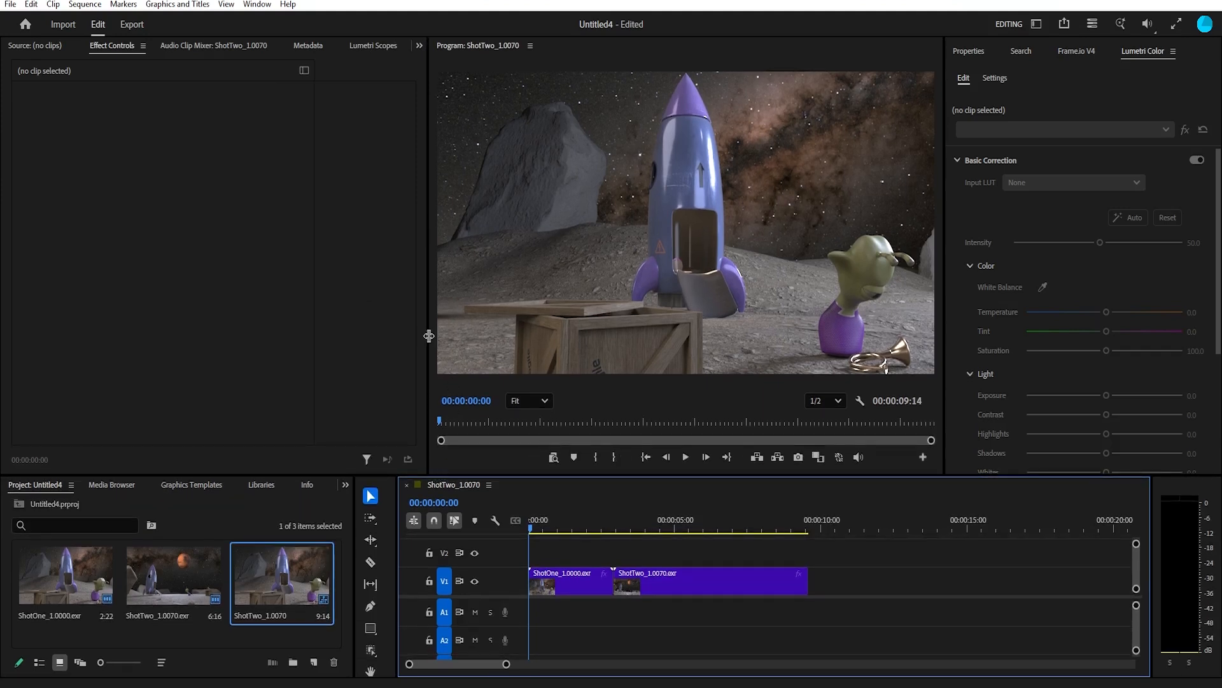
pyautogui.moveTo(428, 336); pyautogui.dragTo(417, 334)
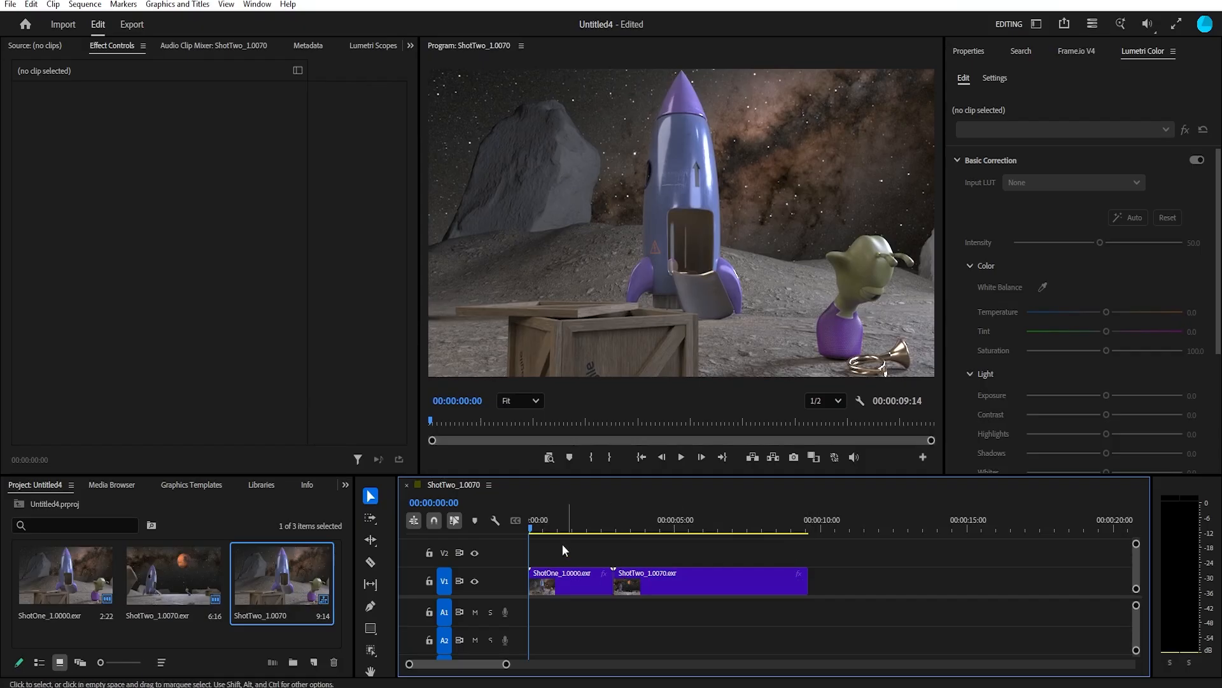
# Move the playhead to 00:00:00:22 and select the ShotOne clip to show its Lumetri Color controls.
pyautogui.click(556, 527)
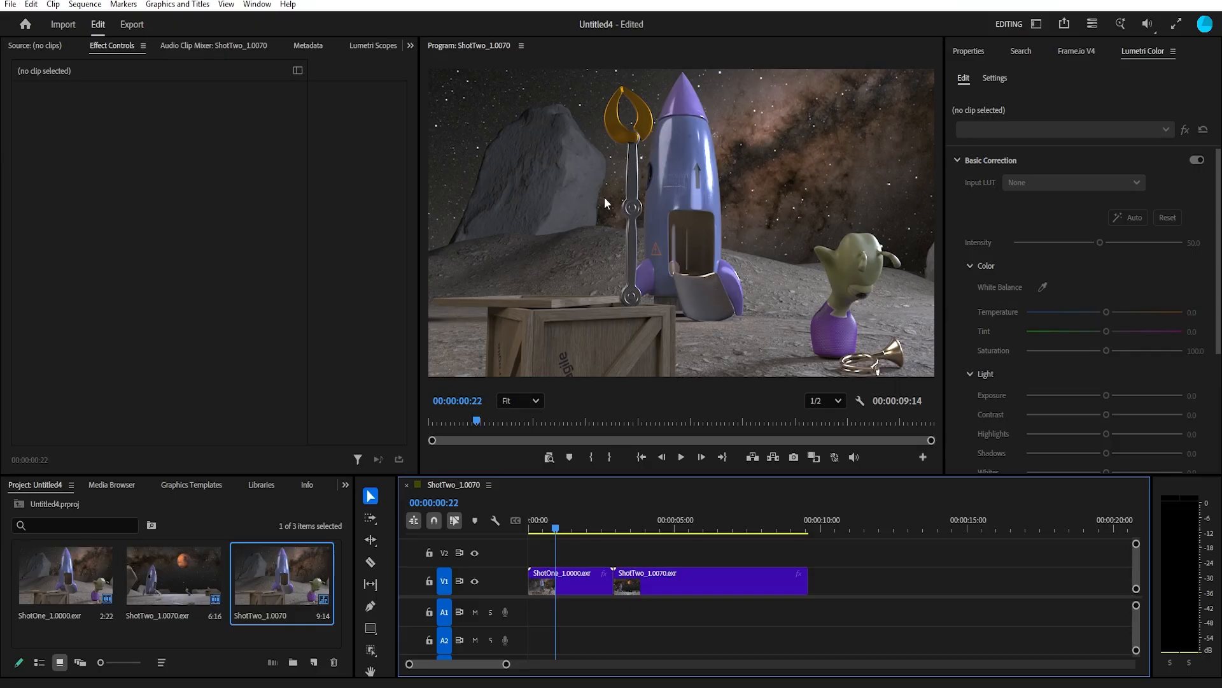
pyautogui.click(575, 585)
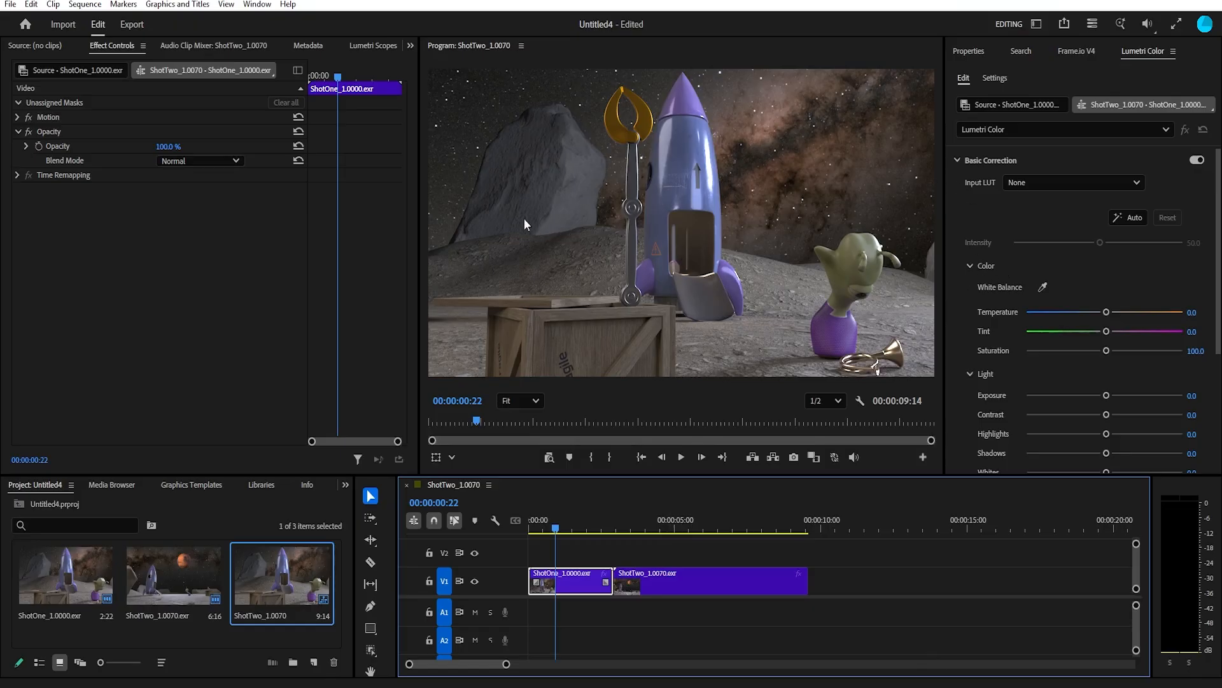
pyautogui.click(257, 5)
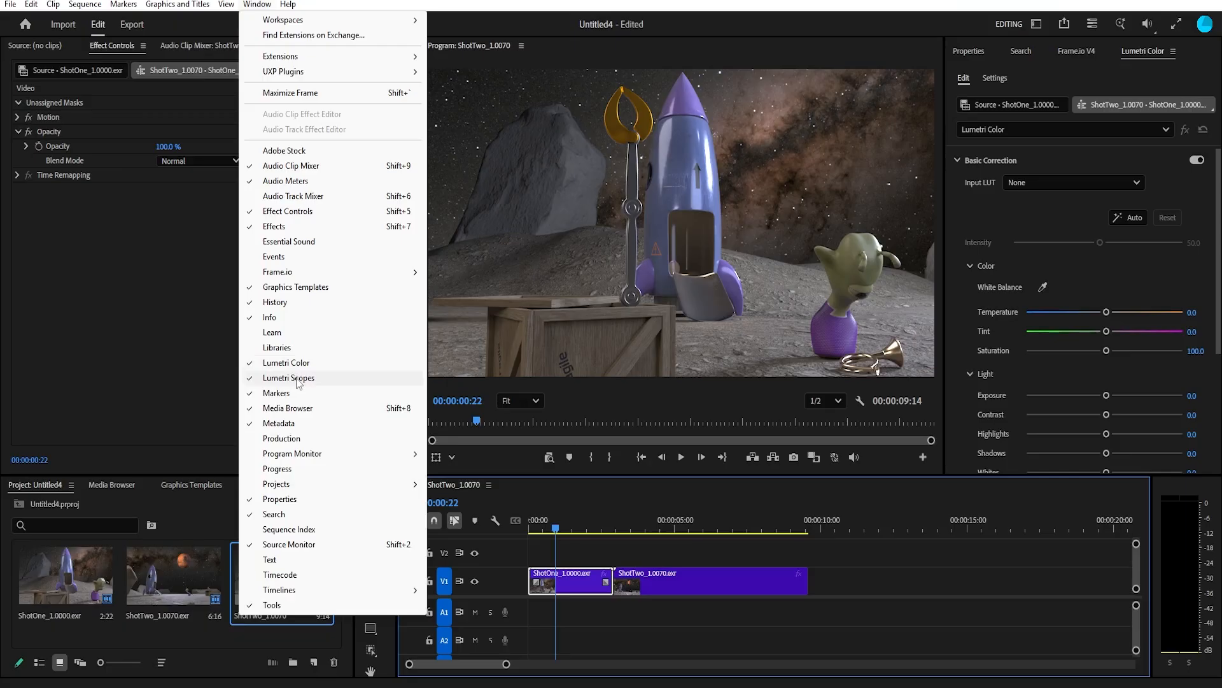
pyautogui.click(1154, 51)
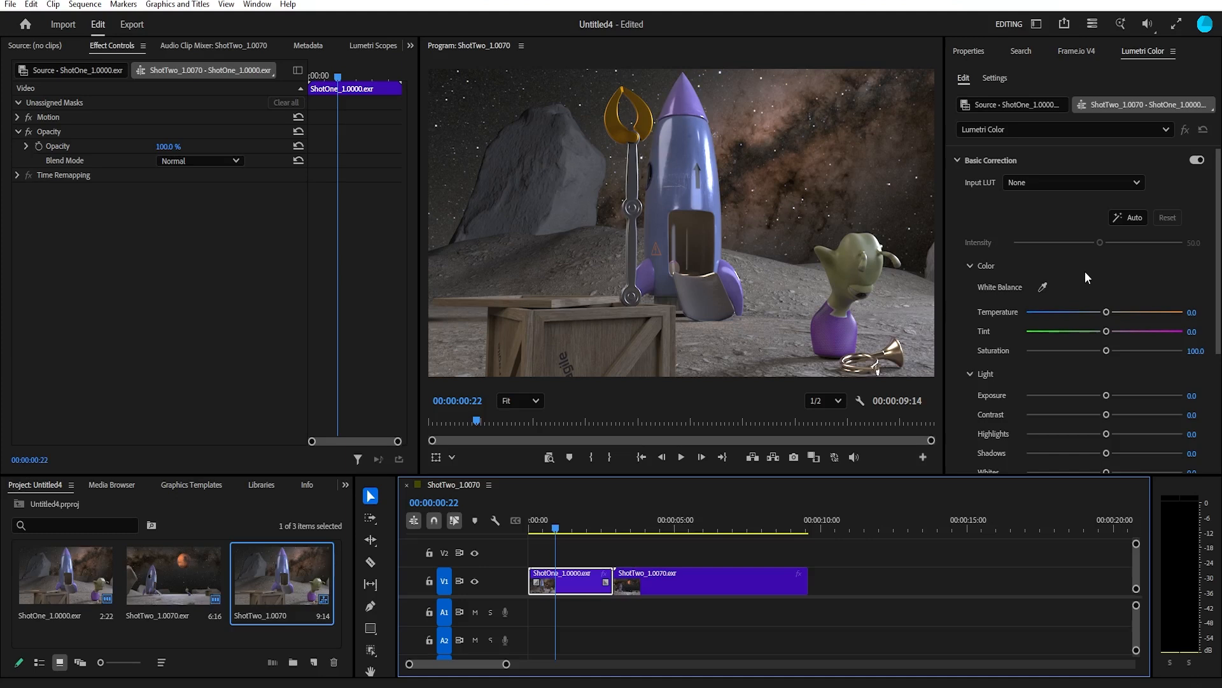
# Display the Lumetri Scopes and widen their area so the waveform and RGB parade fit beside the preview.
pyautogui.click(387, 48)
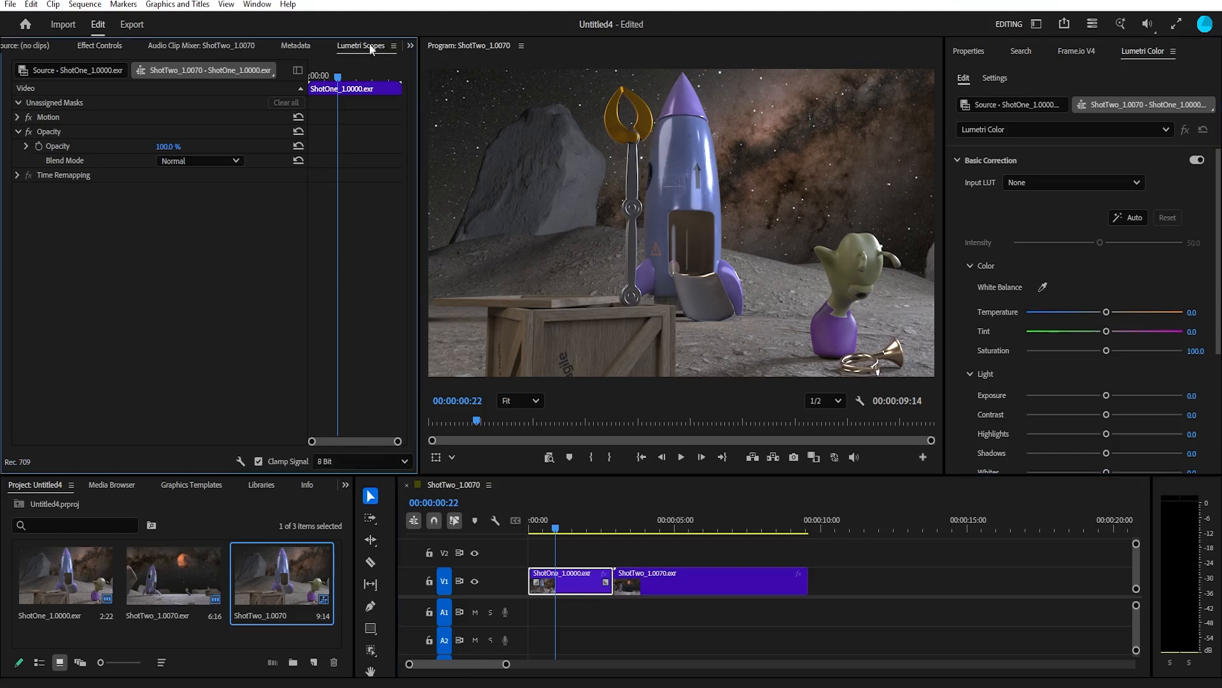
pyautogui.click(629, 608)
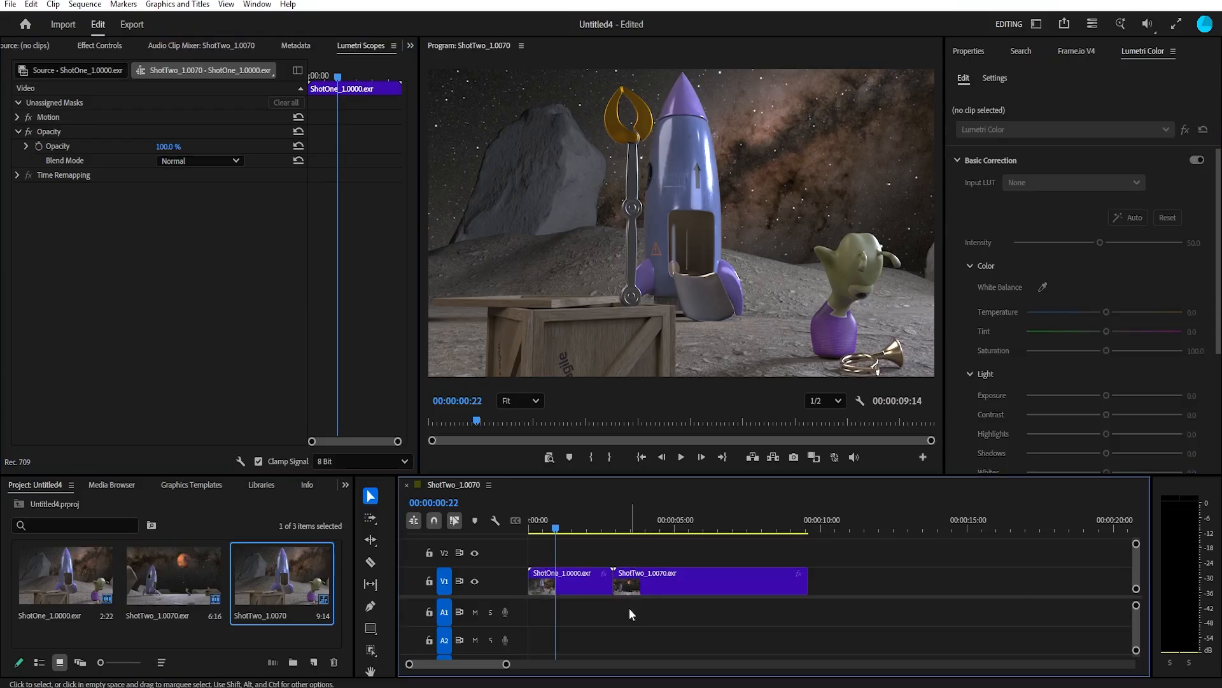
pyautogui.moveTo(419, 326); pyautogui.dragTo(592, 326)
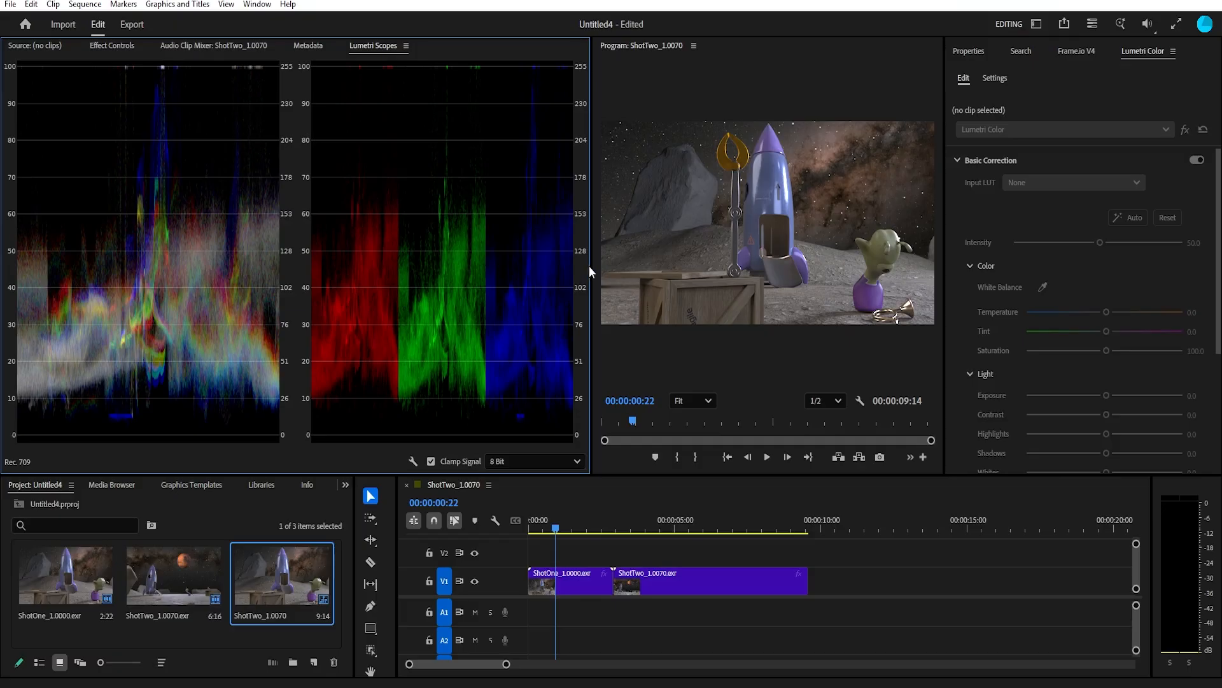
pyautogui.moveTo(592, 265); pyautogui.dragTo(513, 261)
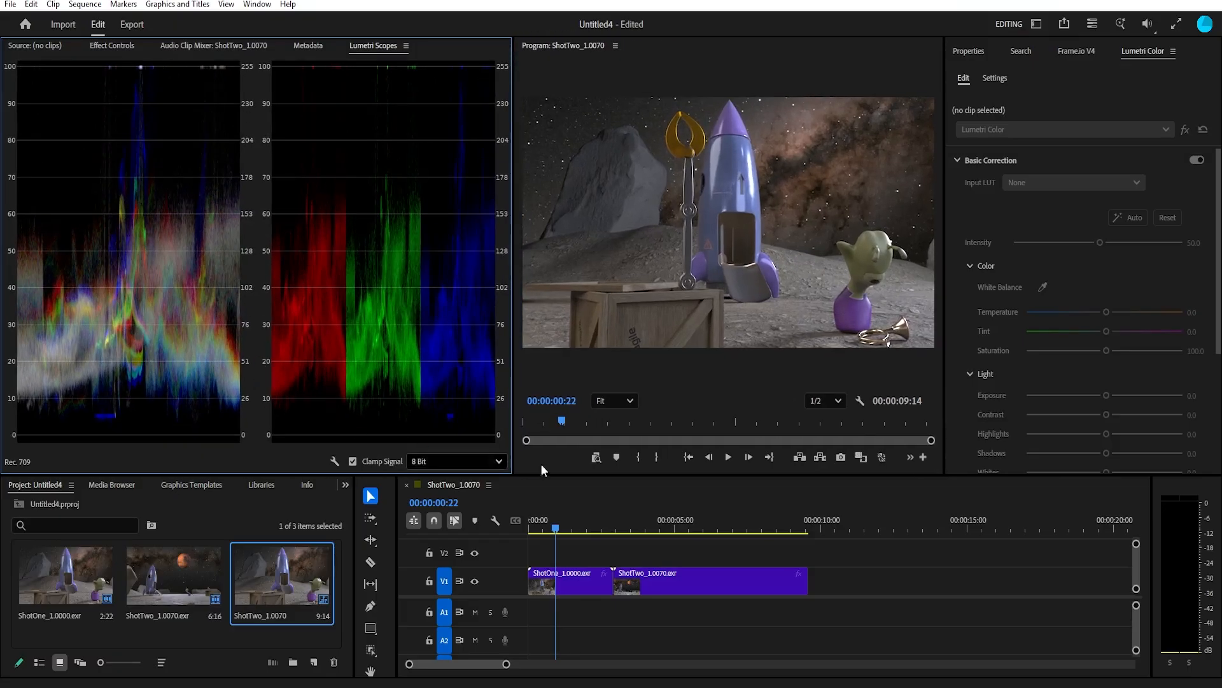
# With the ShotOne clip selected, set the program preview's playback resolution to Full and its zoom level to 400%.
pyautogui.click(569, 587)
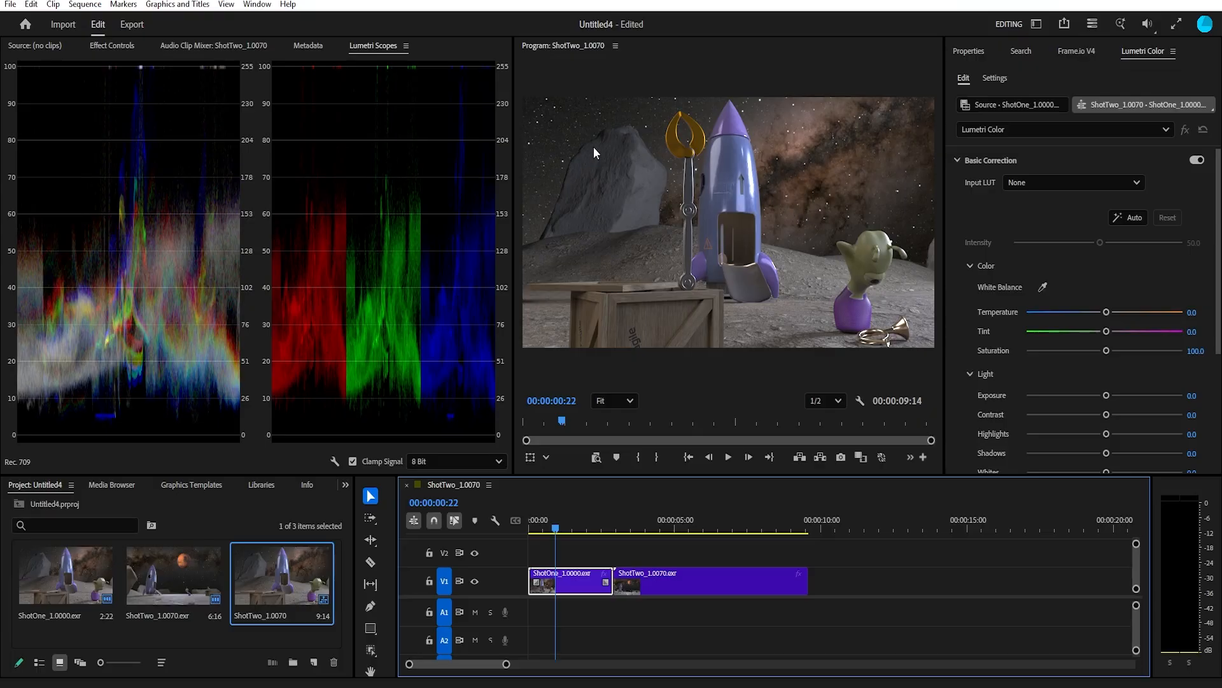
pyautogui.click(839, 402)
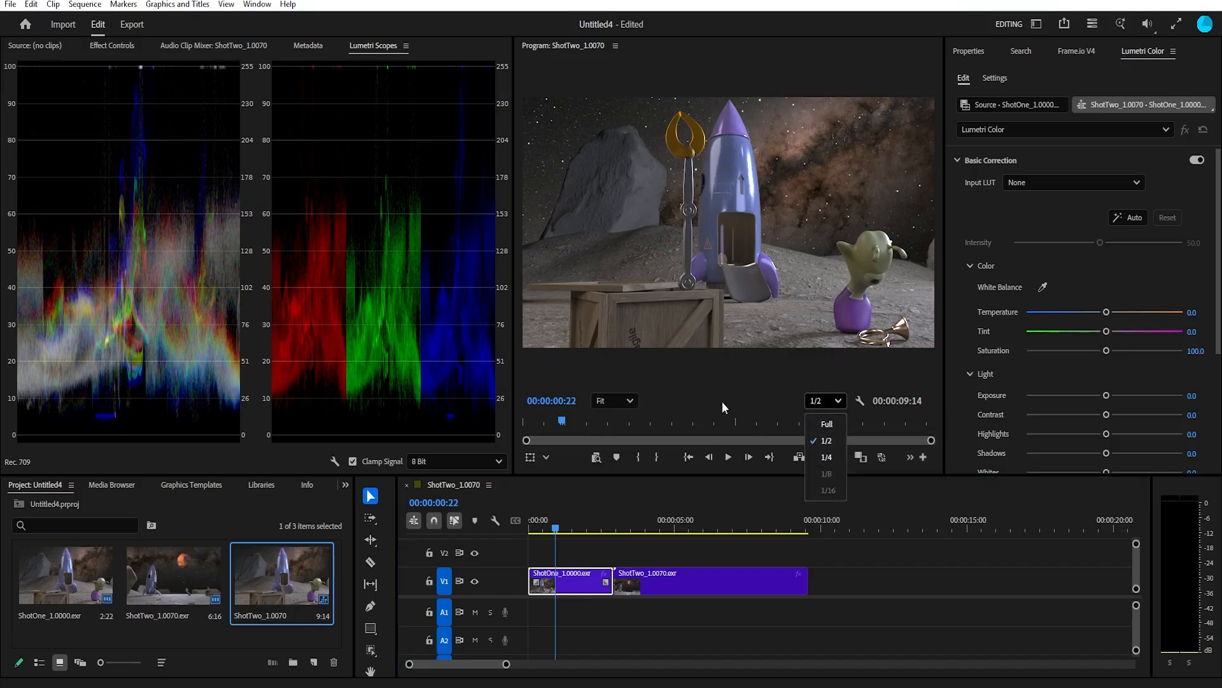
pyautogui.click(831, 424)
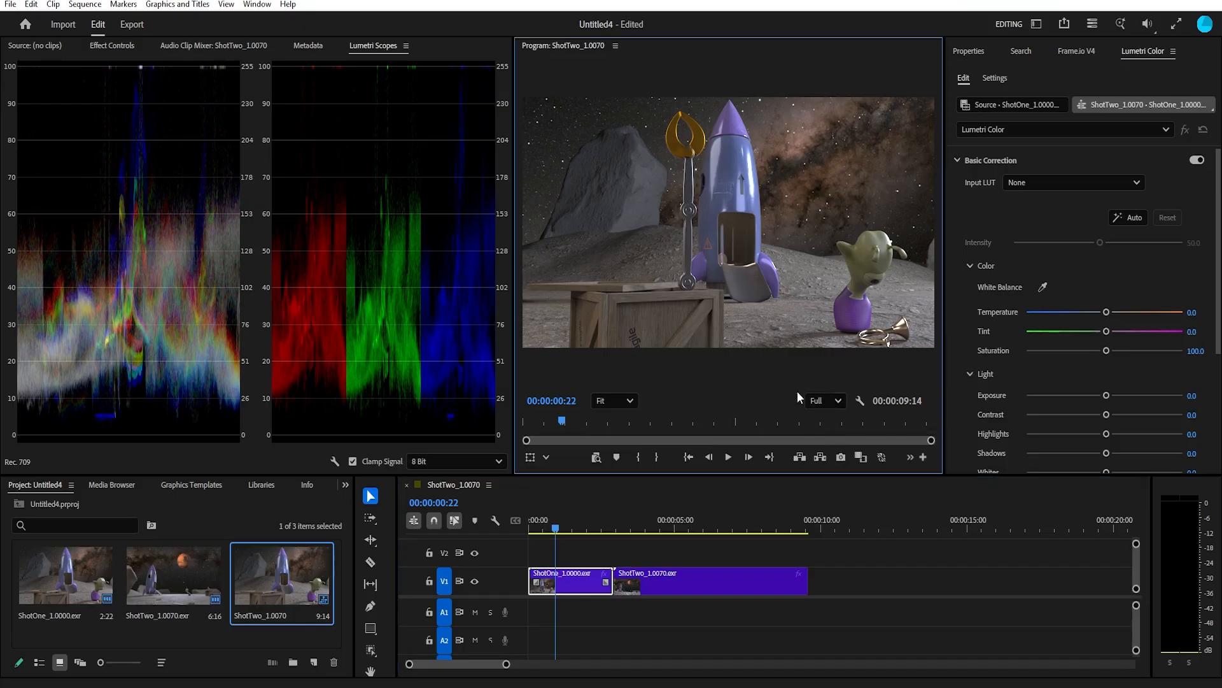
pyautogui.click(630, 400)
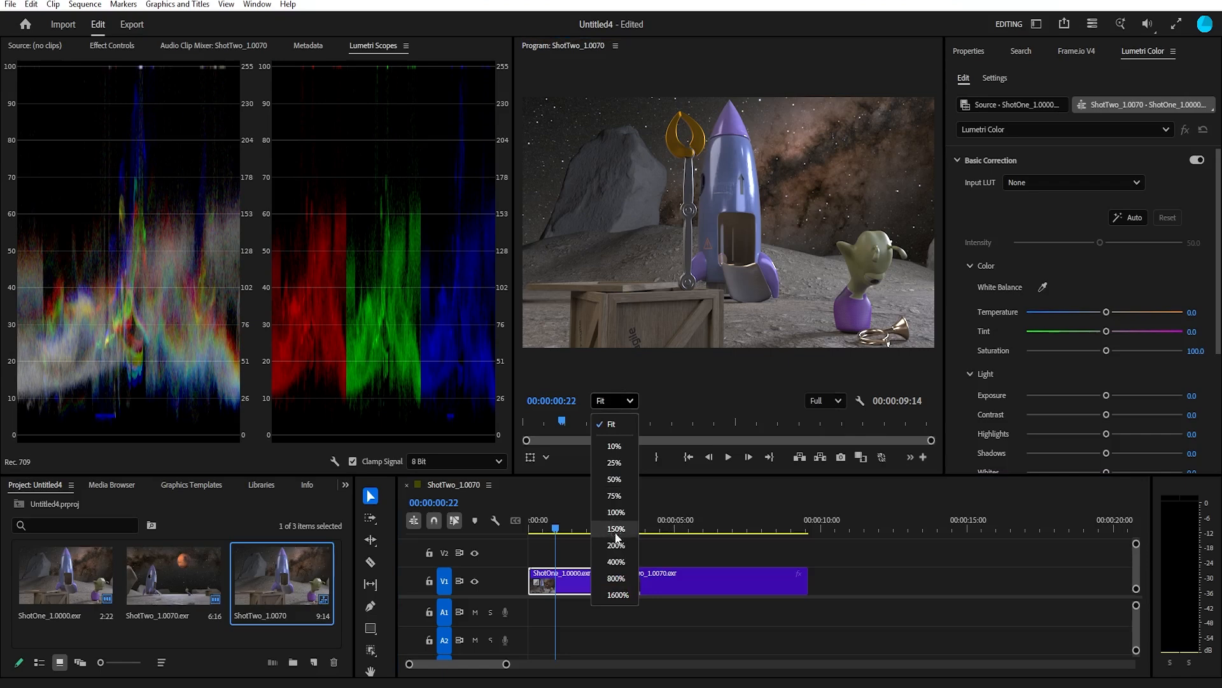
pyautogui.click(616, 562)
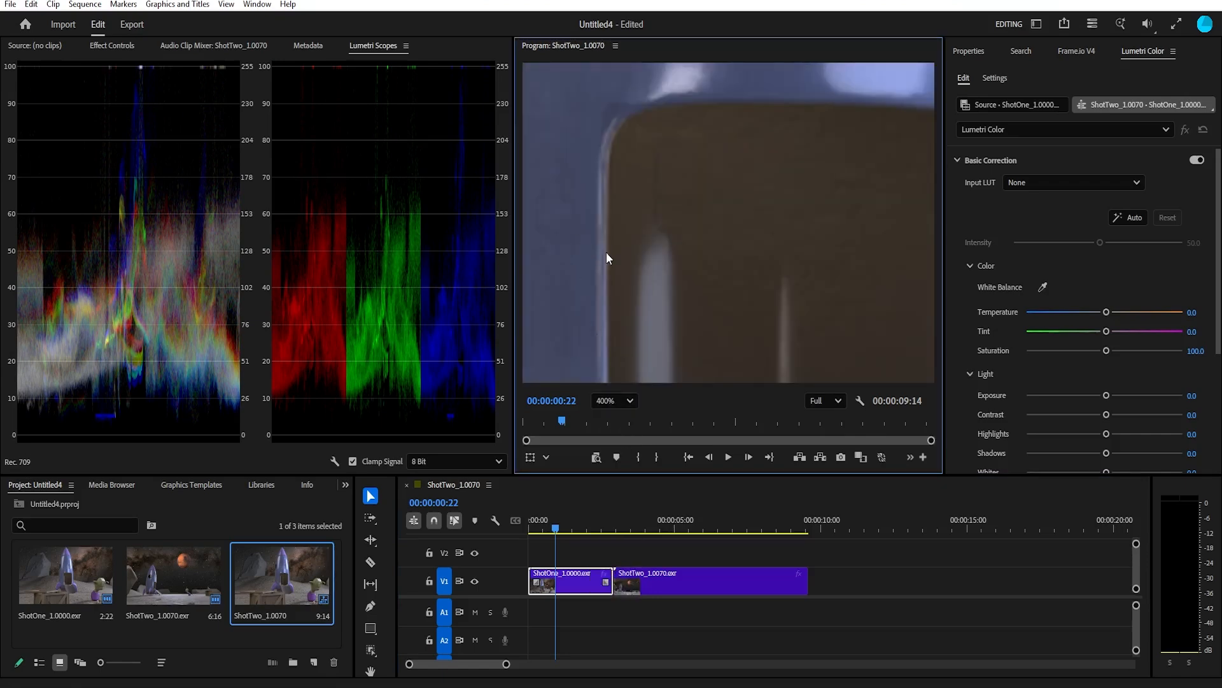
# Reduce the program preview zoom to 142% and play the sequence from the first shot into the second to check the image.
pyautogui.scroll(-5, 606, 252)
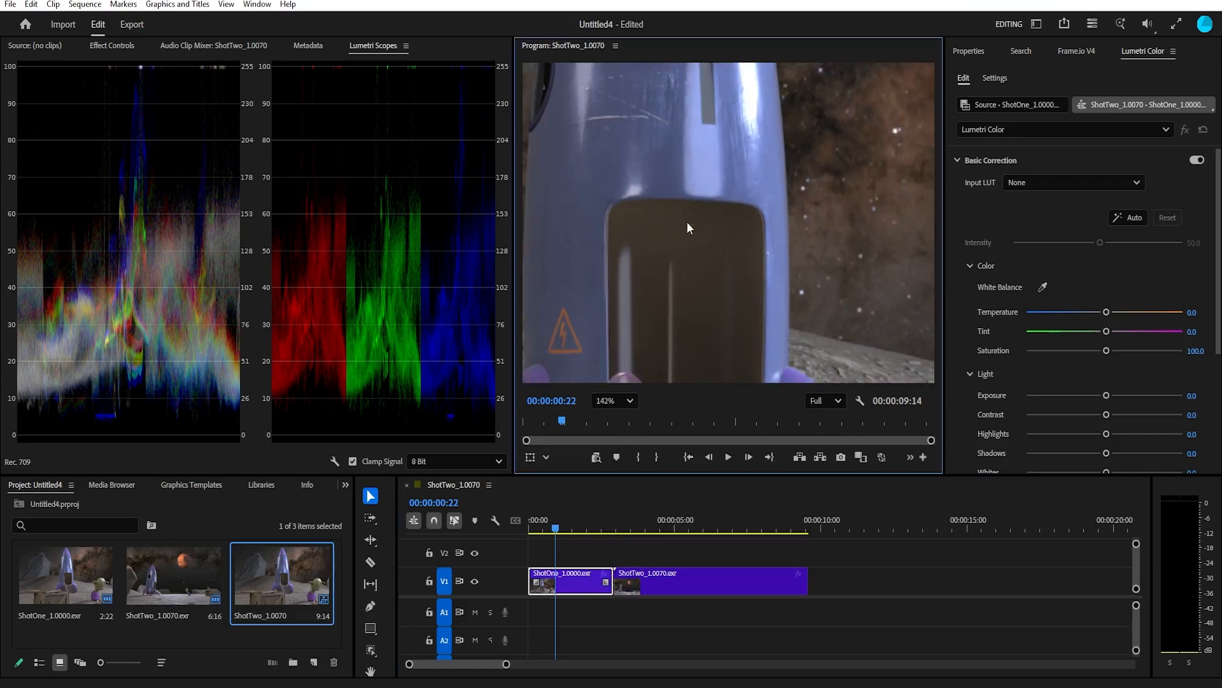
pyautogui.press('space')
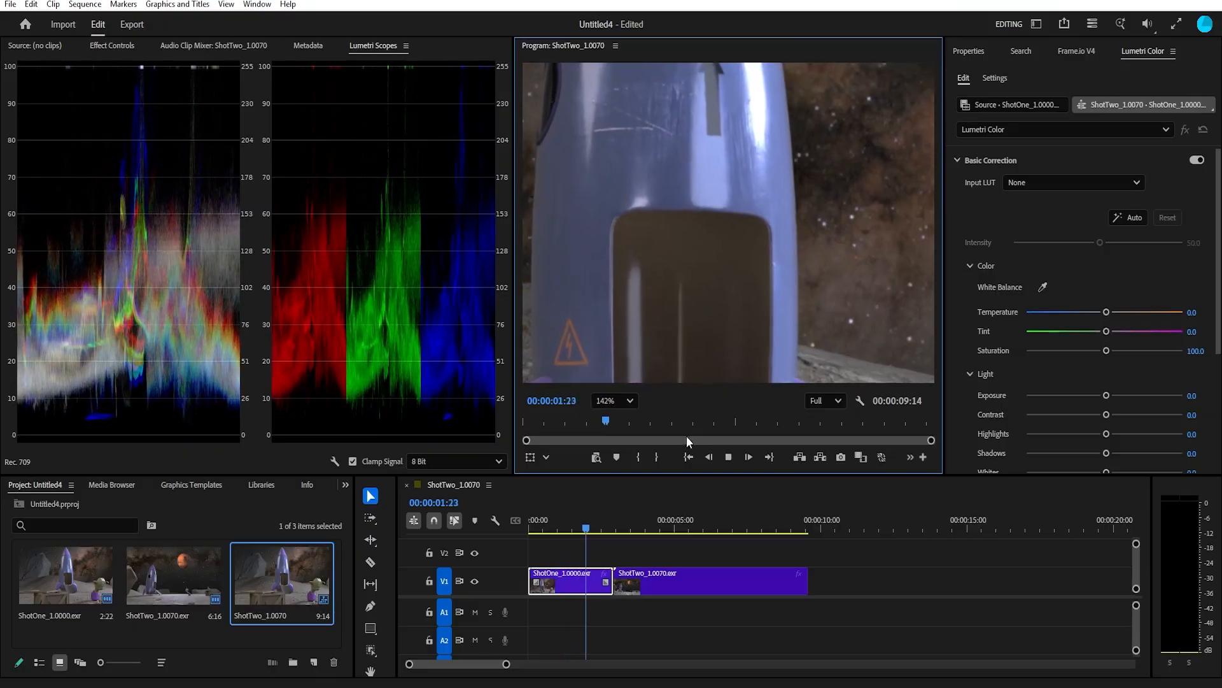
pyautogui.rightClick(586, 230)
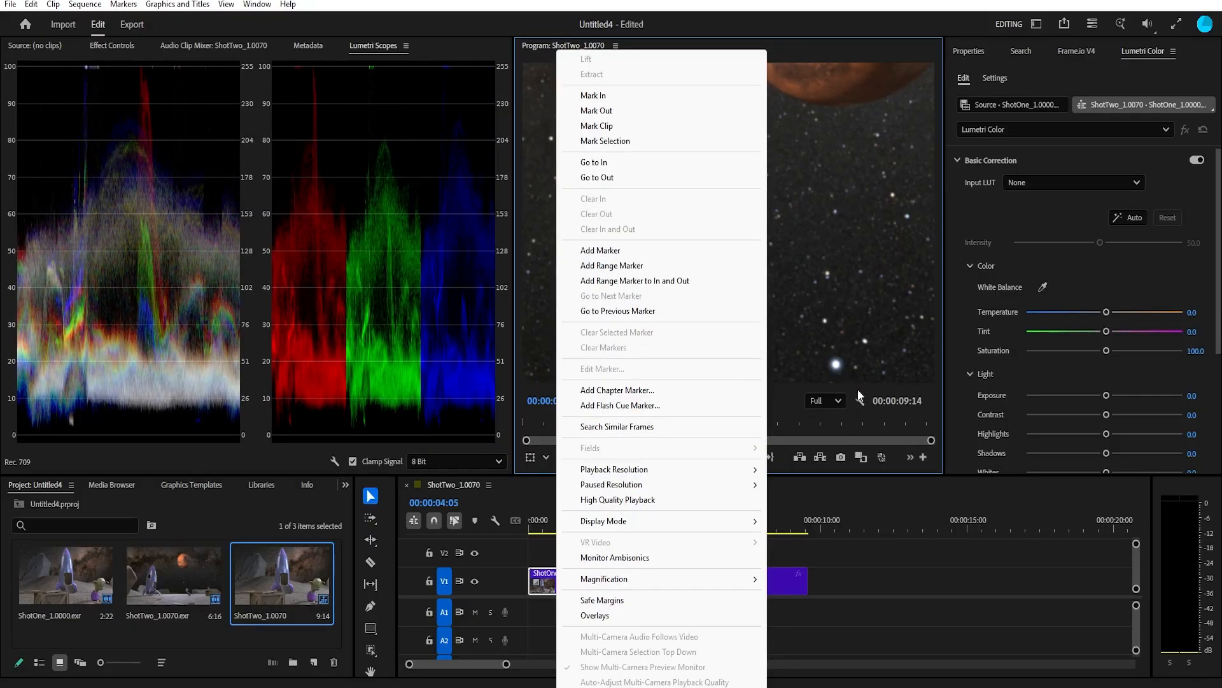
pyautogui.click(630, 254)
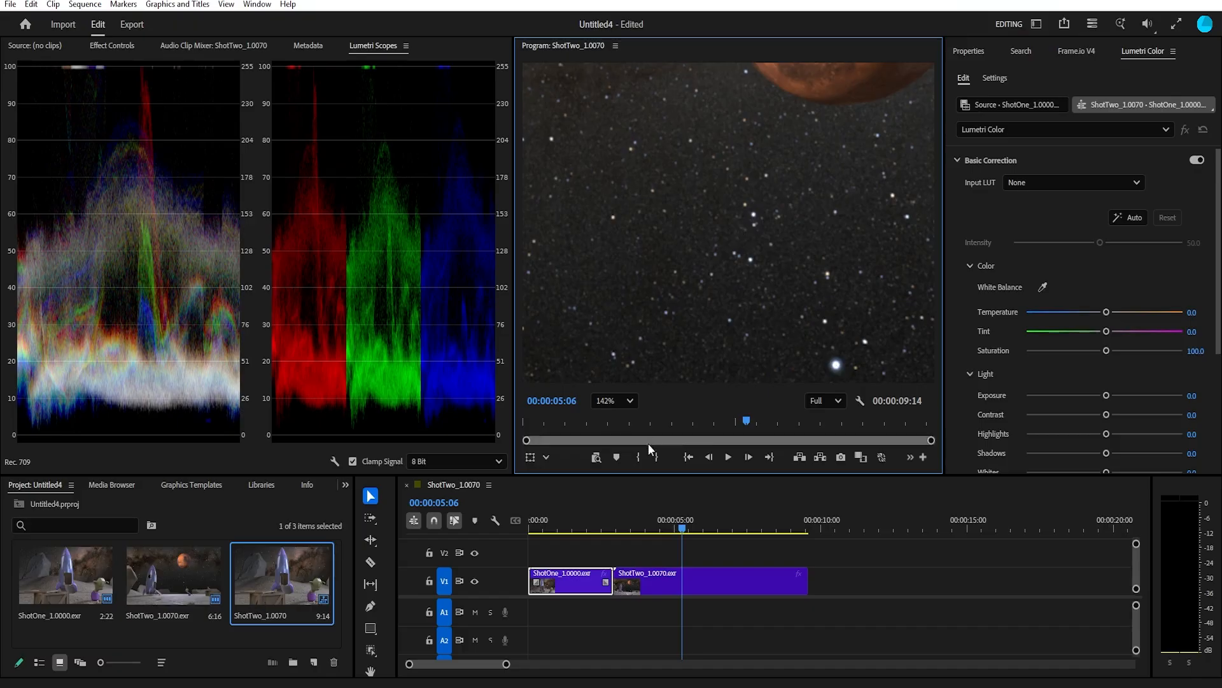
# Set the program preview zoom to Fit and return the playhead to 00:00:01:20 over the ShotOne clip.
pyautogui.click(614, 401)
pyautogui.click(617, 429)
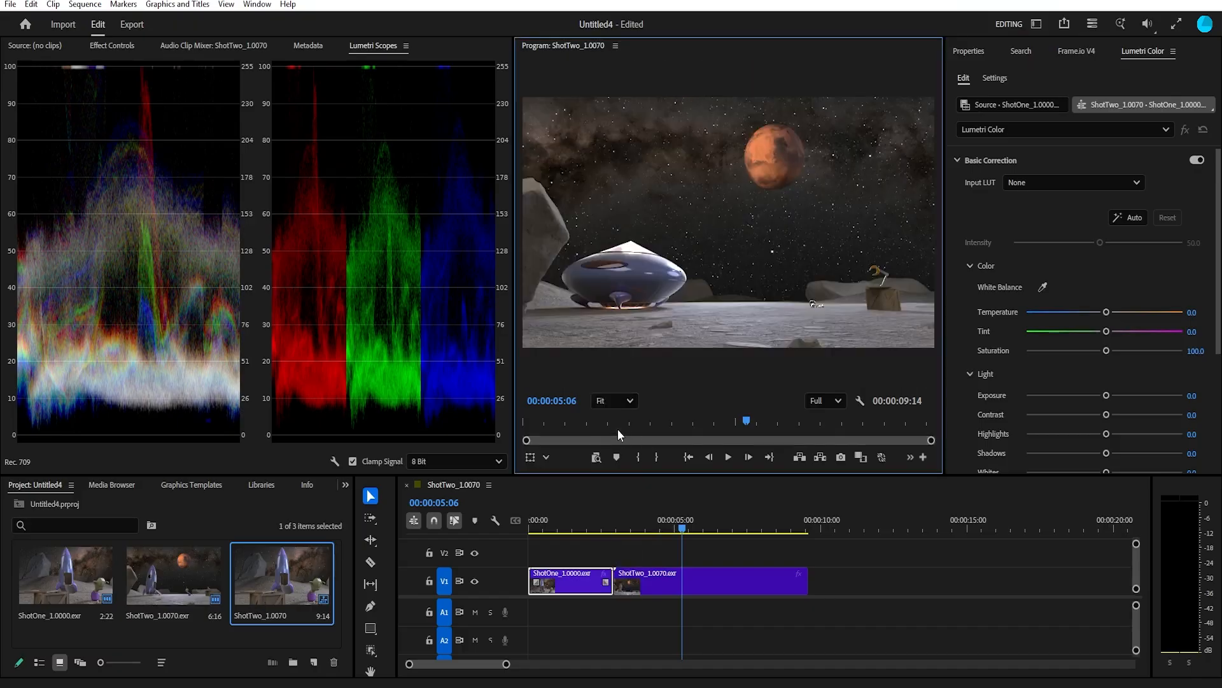
pyautogui.click(584, 530)
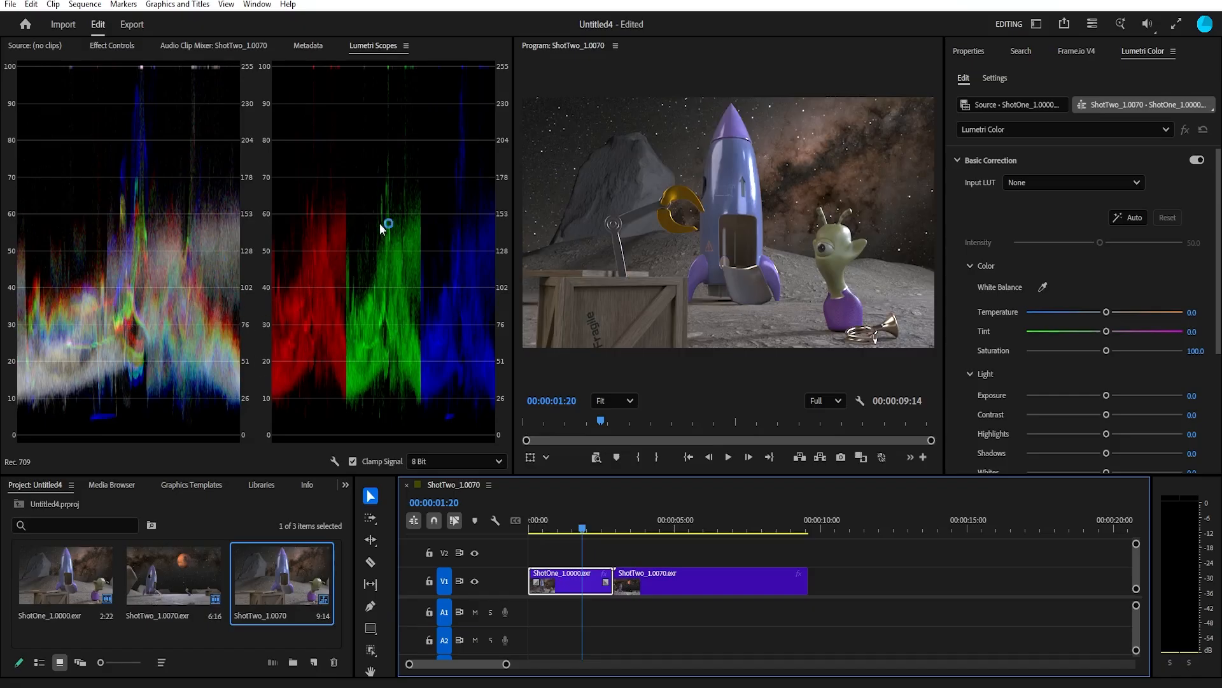
# Try hiding the RGB parade so only the RGB waveform shows in the scopes, and restore the parade.
pyautogui.rightClick(222, 125)
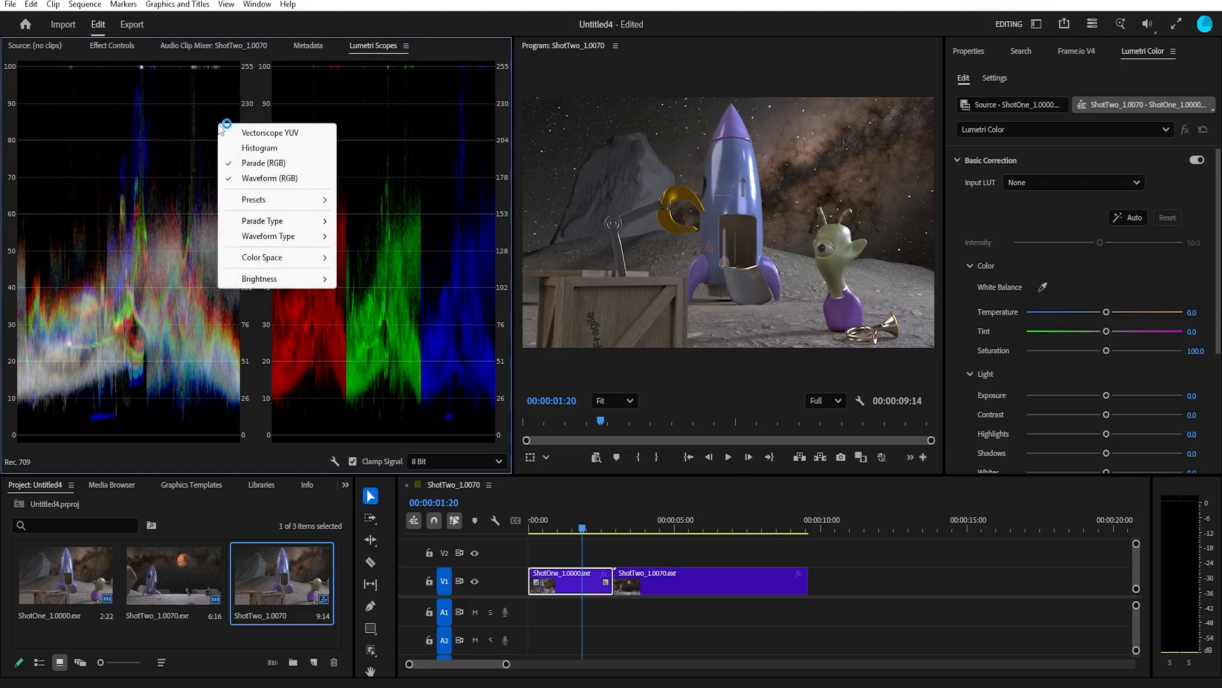
pyautogui.click(258, 165)
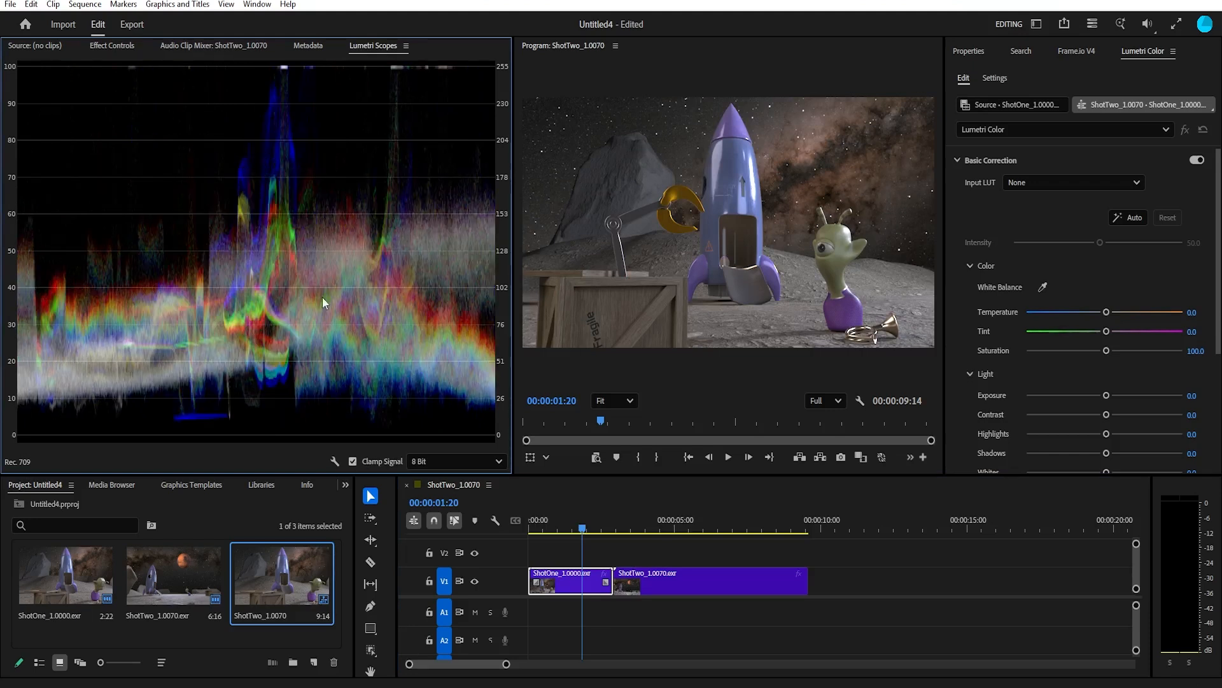
pyautogui.rightClick(215, 147)
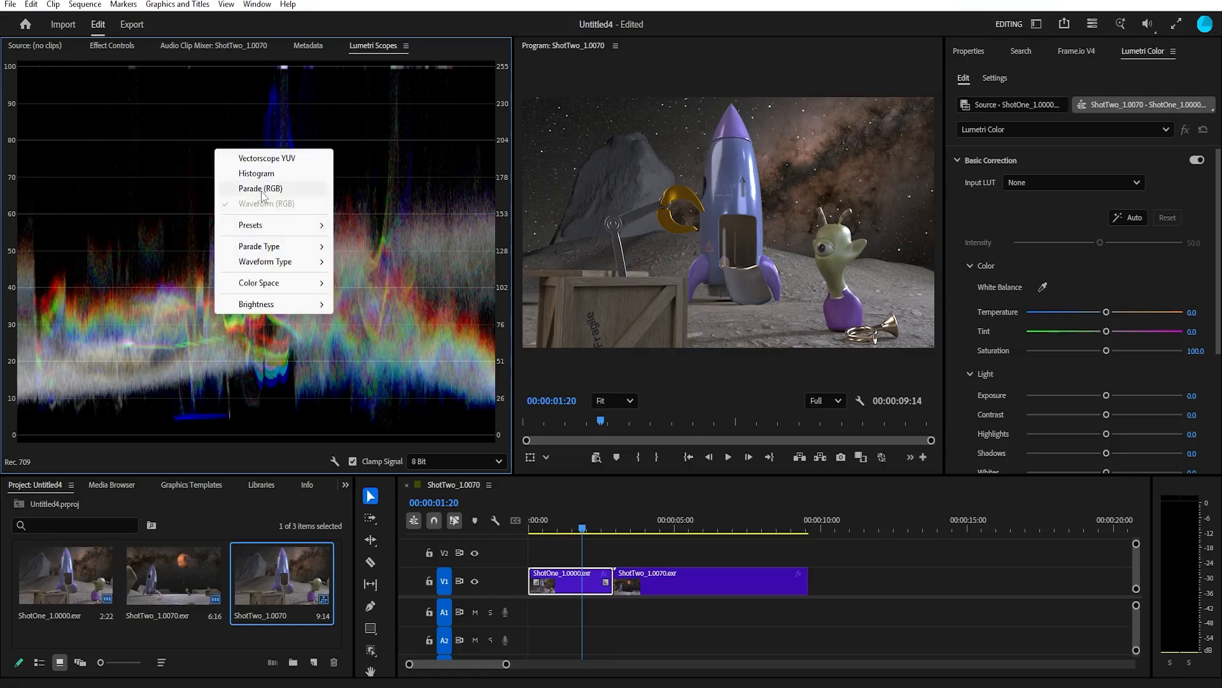
pyautogui.click(261, 191)
# Try the Luma waveform type beside the RGB parade and switch the waveform back to RGB for comparison.
pyautogui.rightClick(200, 160)
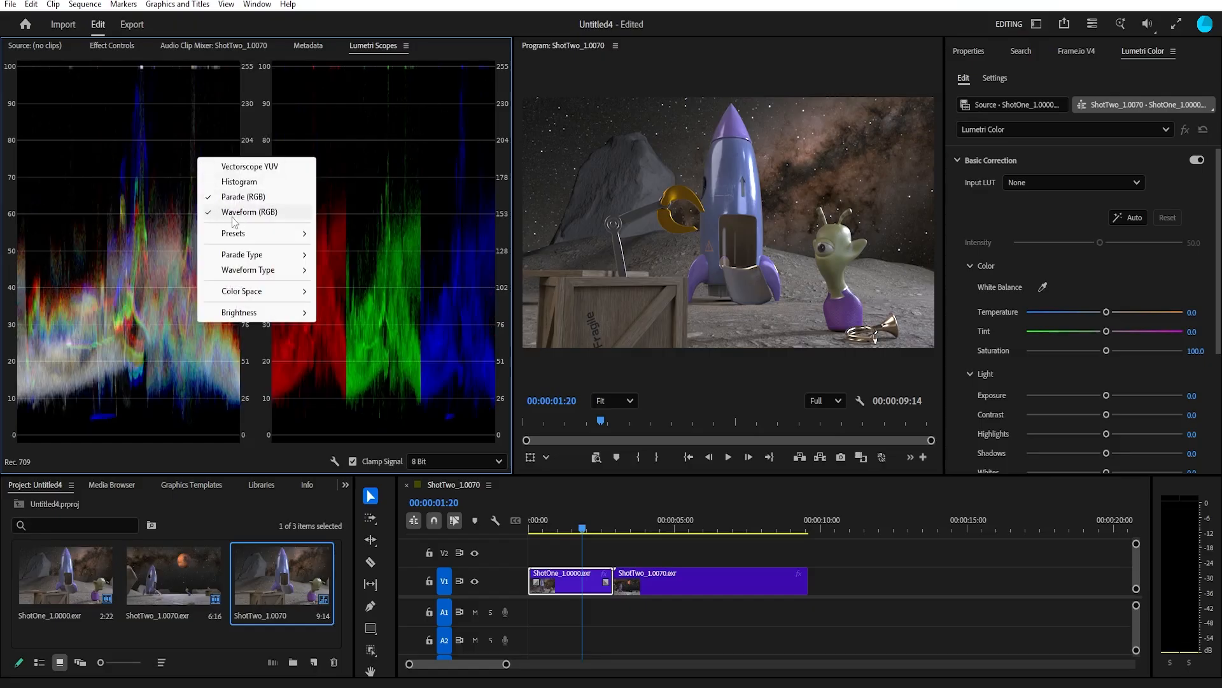
pyautogui.moveTo(309, 272)
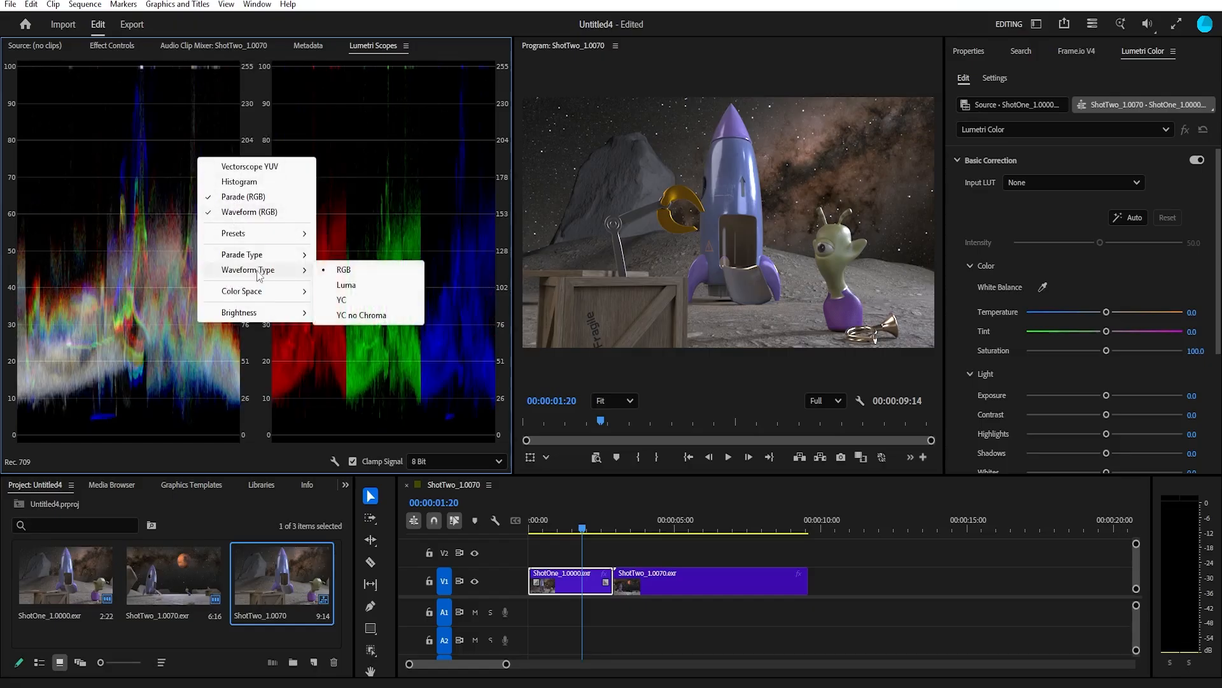
pyautogui.click(361, 286)
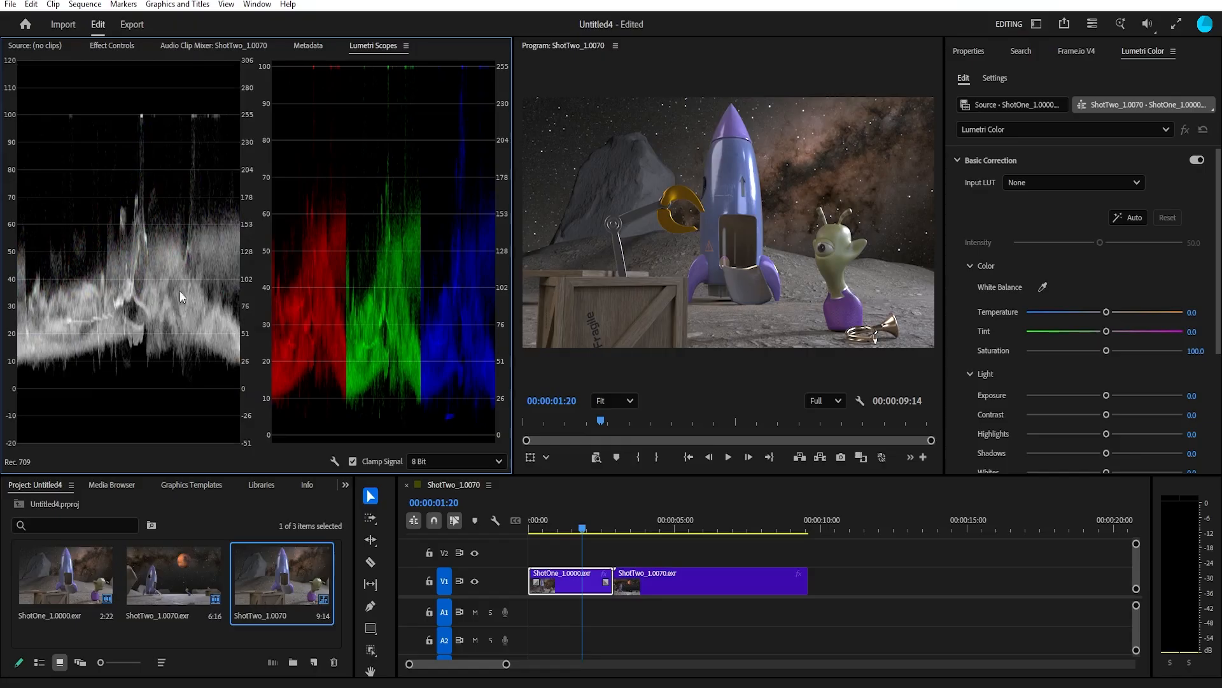
pyautogui.rightClick(163, 239)
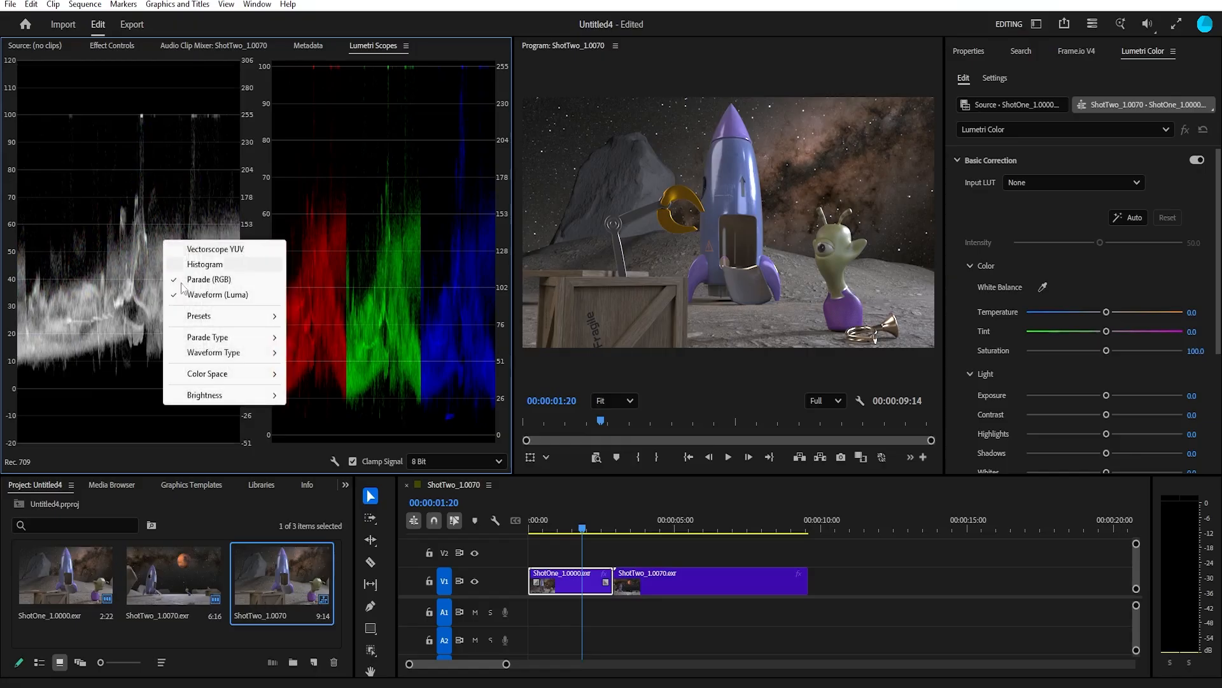
pyautogui.moveTo(197, 341)
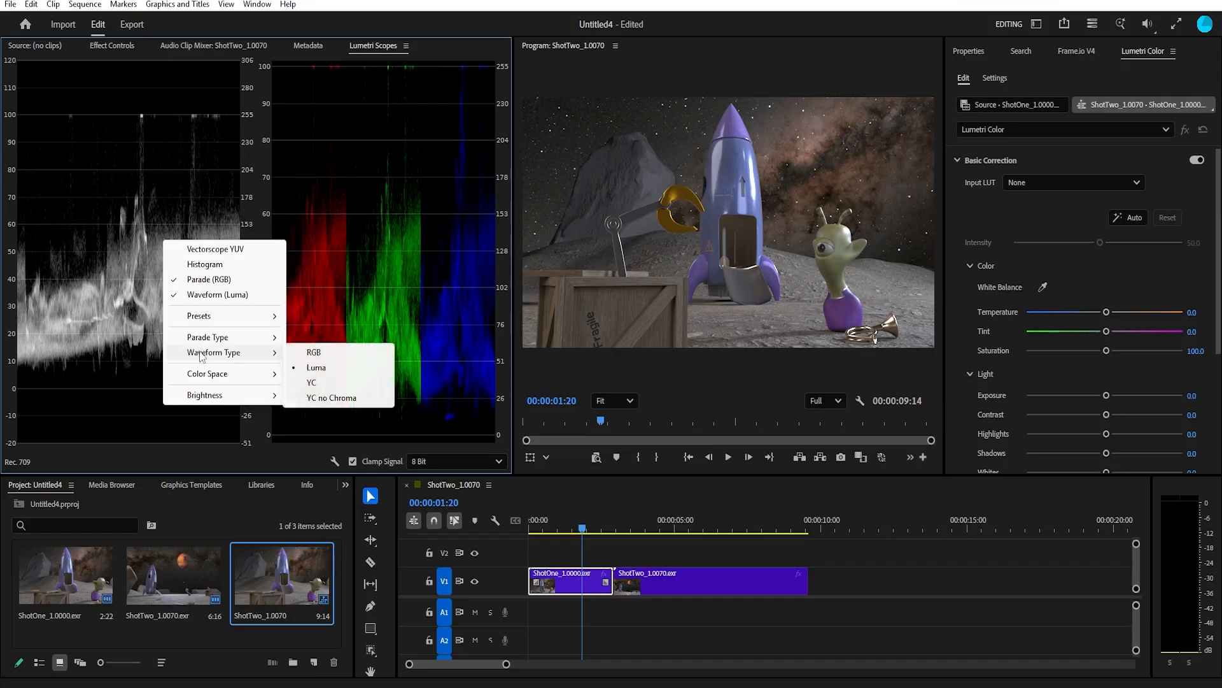
pyautogui.click(343, 360)
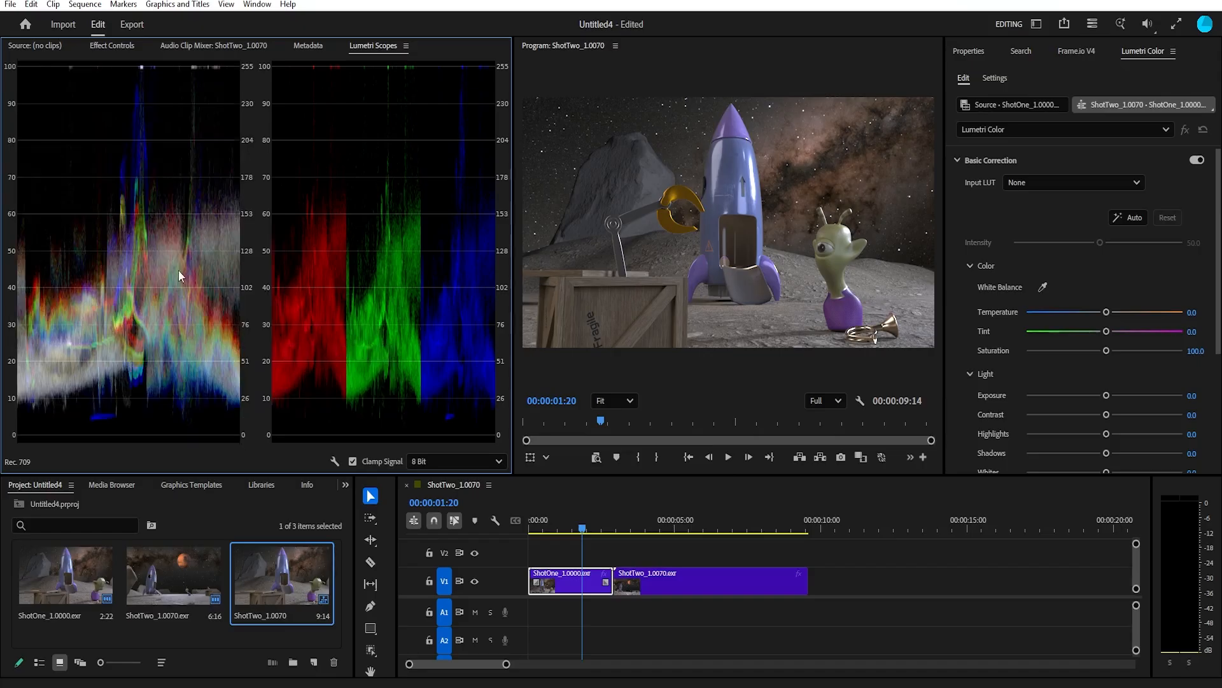
# Set the waveform type to Luma in the Lumetri Scopes, keeping the RGB parade beside it.
pyautogui.rightClick(127, 258)
pyautogui.moveTo(191, 370)
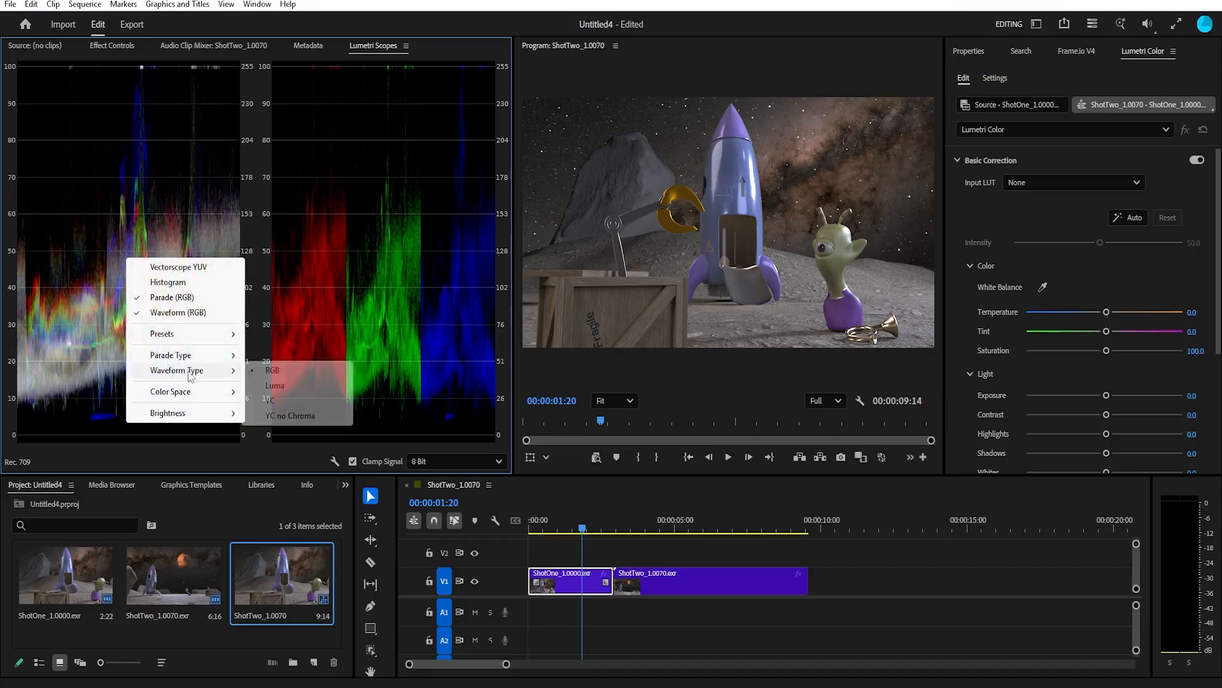
pyautogui.click(275, 386)
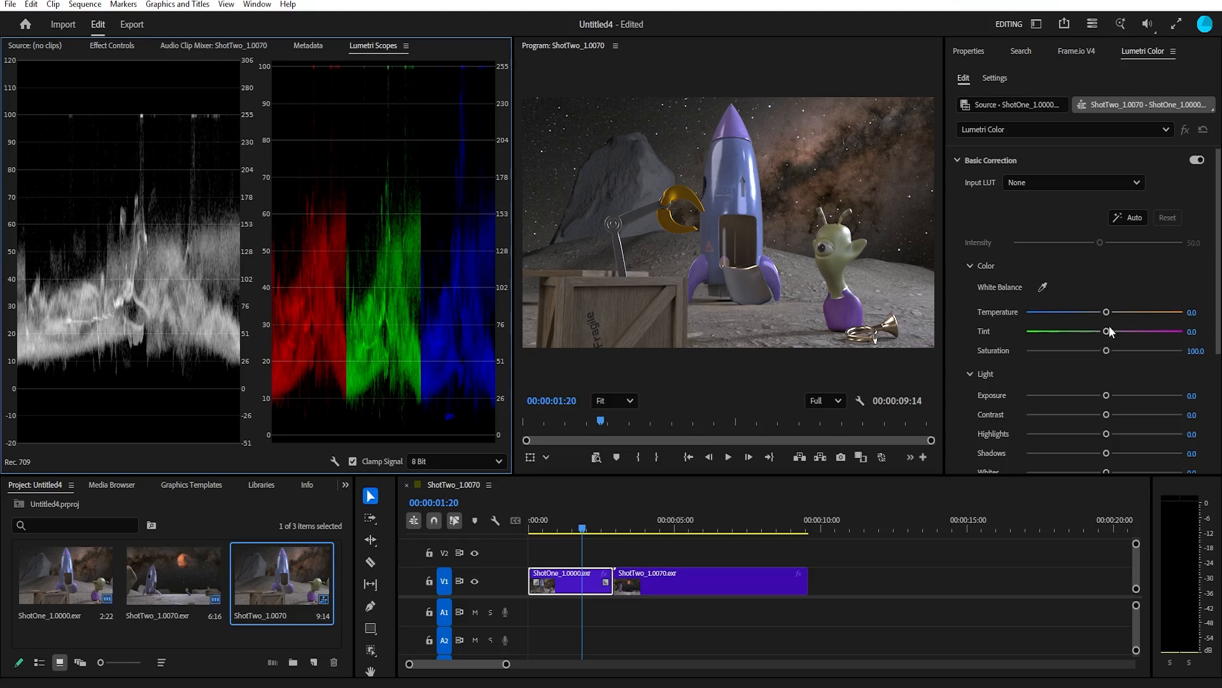
# Try a warm Temperature of 35.2 and a cool Temperature of -30.4 on ShotOne, undoing each change.
pyautogui.moveTo(1108, 319)
pyautogui.mouseDown()
pyautogui.moveTo(1137, 315)
pyautogui.moveTo(1121, 315)
pyautogui.mouseUp()
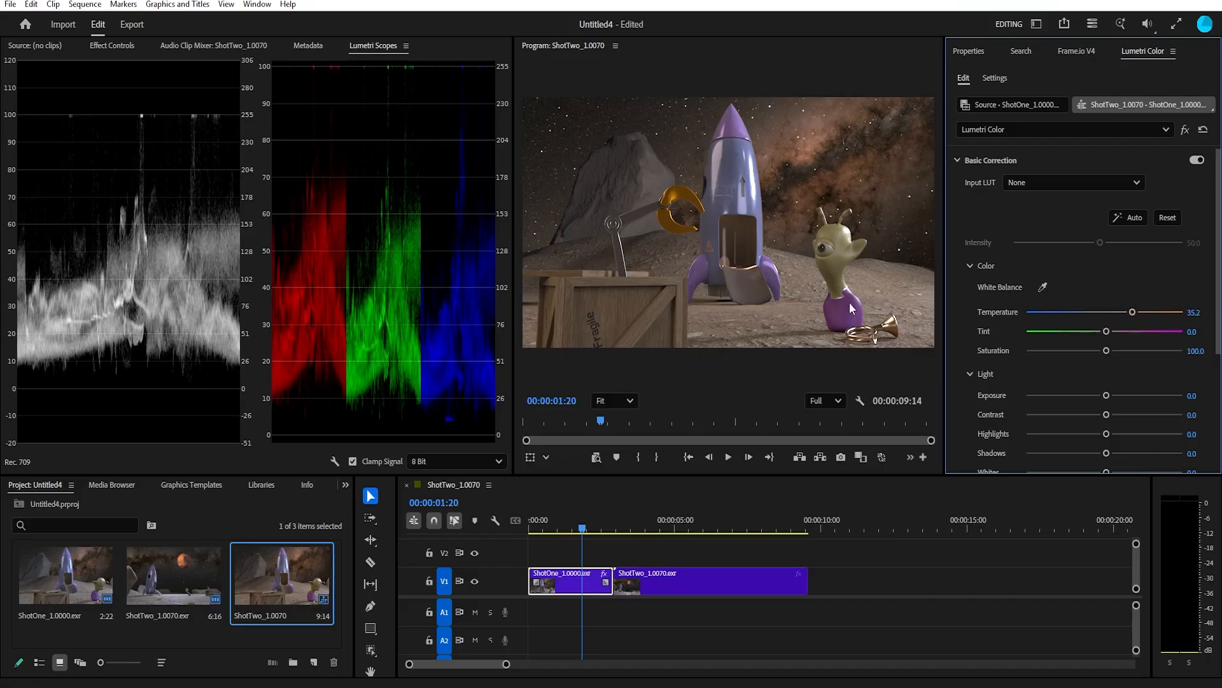
pyautogui.hotkey('ctrl', 'z')
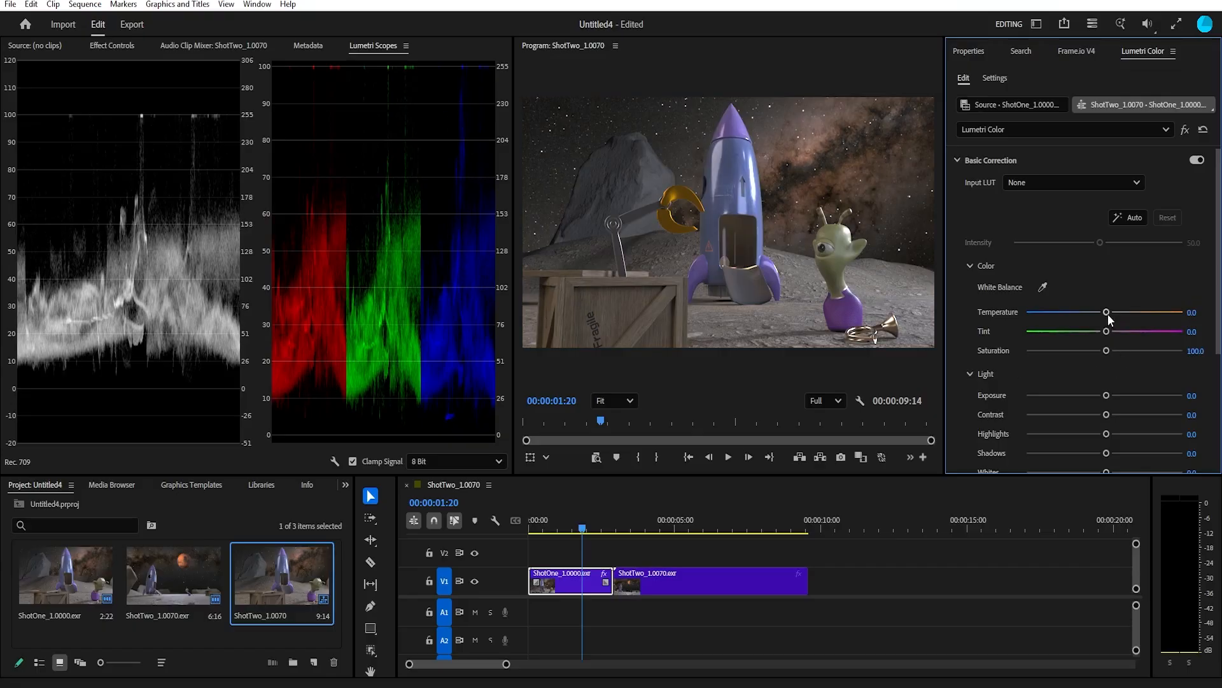
pyautogui.moveTo(1108, 315); pyautogui.dragTo(1080, 313)
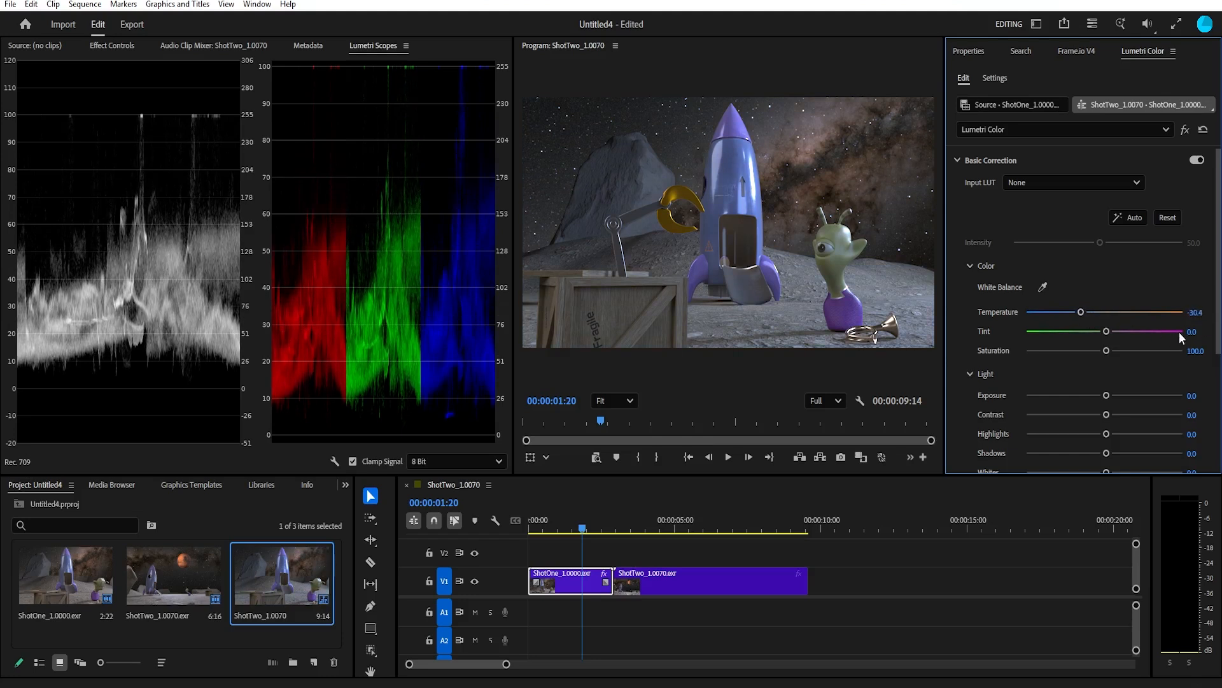
pyautogui.hotkey('ctrl', 'z')
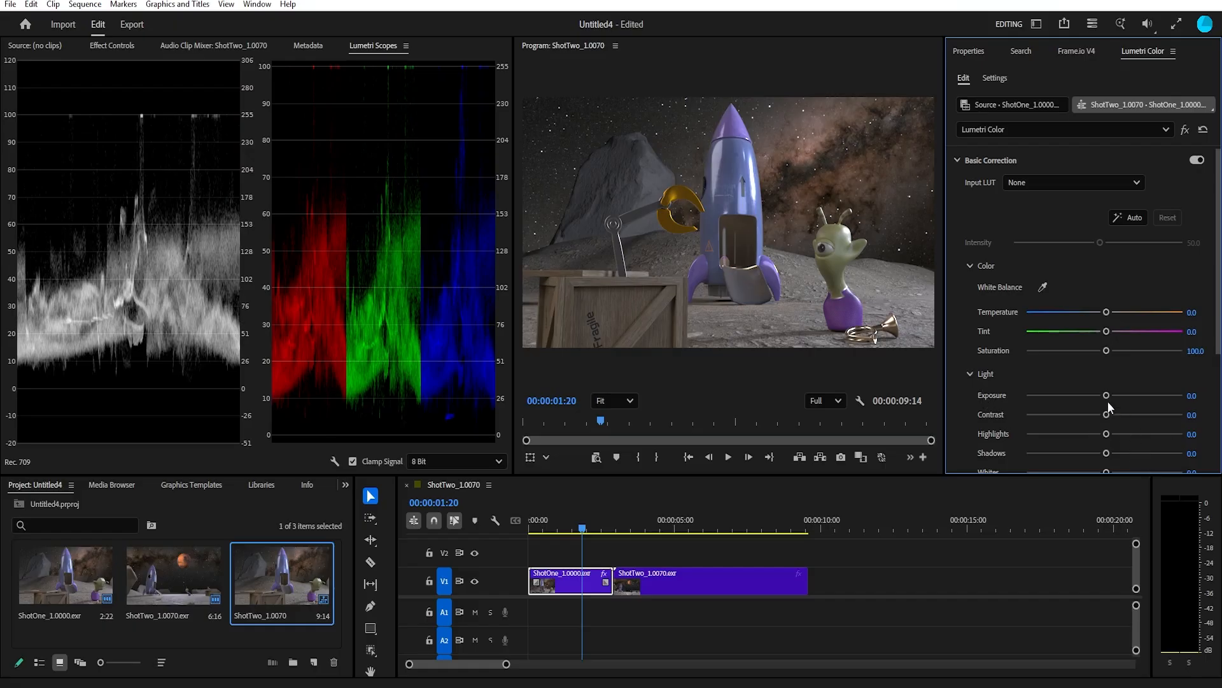
# Try Exposure values of 2.9, 5.0 and -3.1 on ShotOne, and reset Exposure to 0.
pyautogui.moveTo(1108, 397); pyautogui.dragTo(1151, 396)
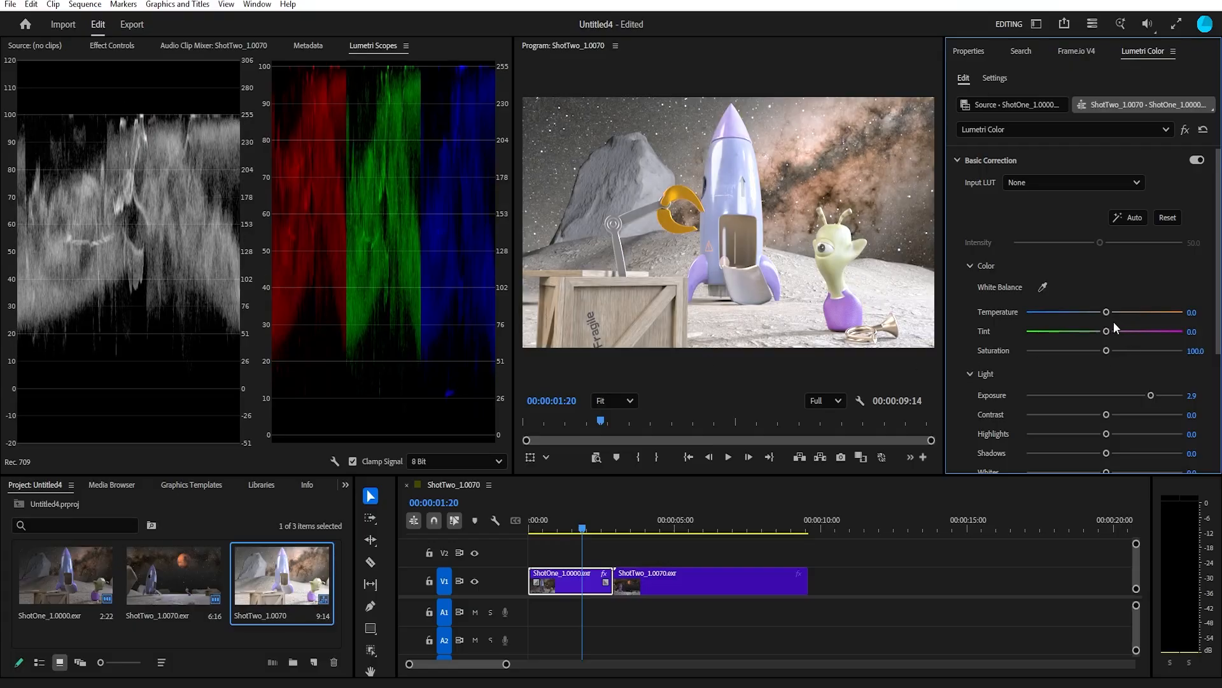
pyautogui.moveTo(1144, 395); pyautogui.dragTo(1220, 400)
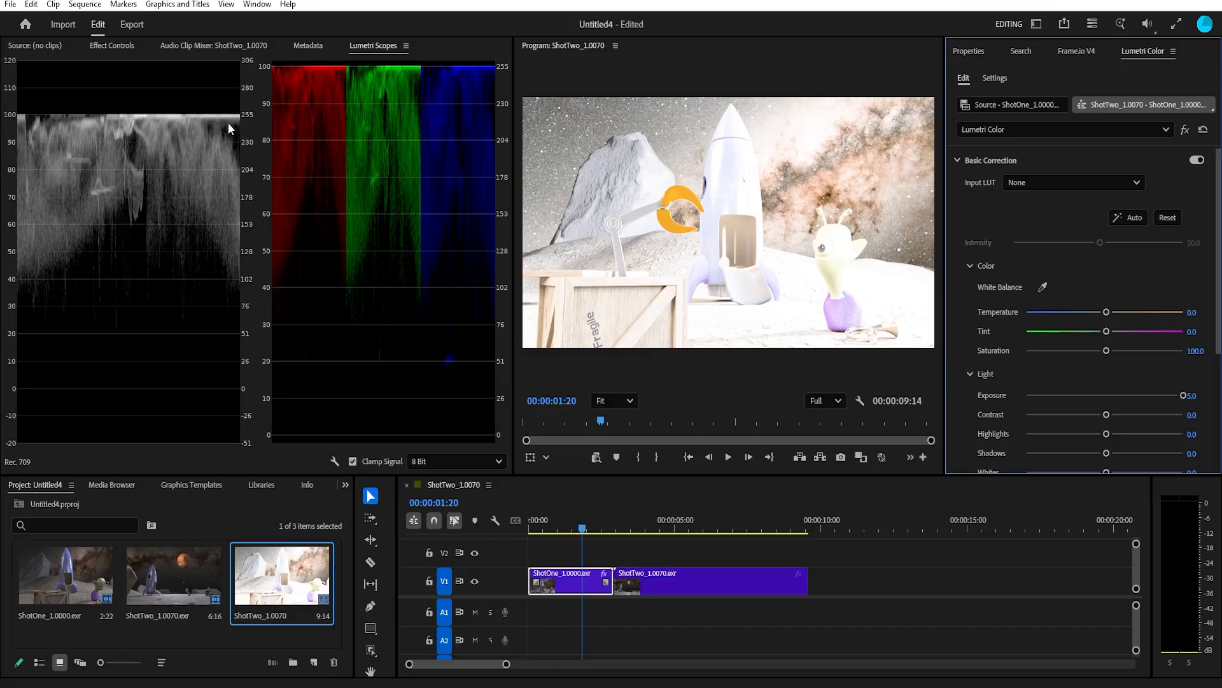
pyautogui.hotkey('ctrl', 'z')
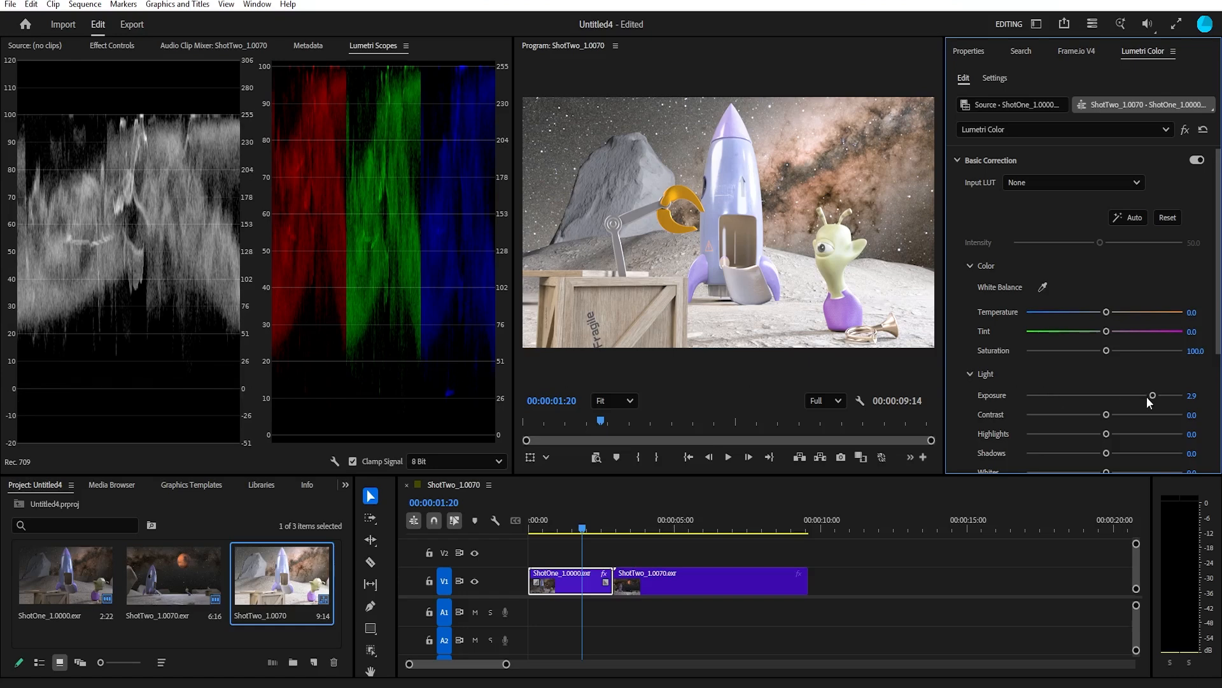
pyautogui.moveTo(1147, 396); pyautogui.dragTo(1118, 407)
pyautogui.click(1192, 396)
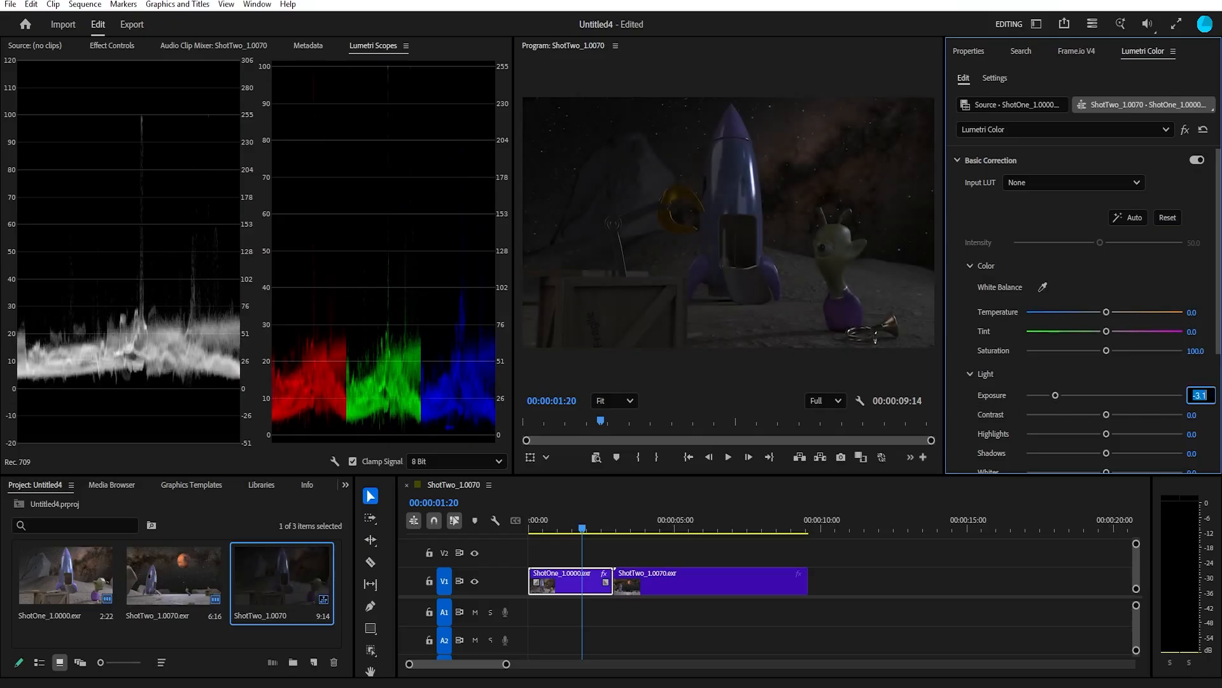
pyautogui.write('0')
pyautogui.press('Return')
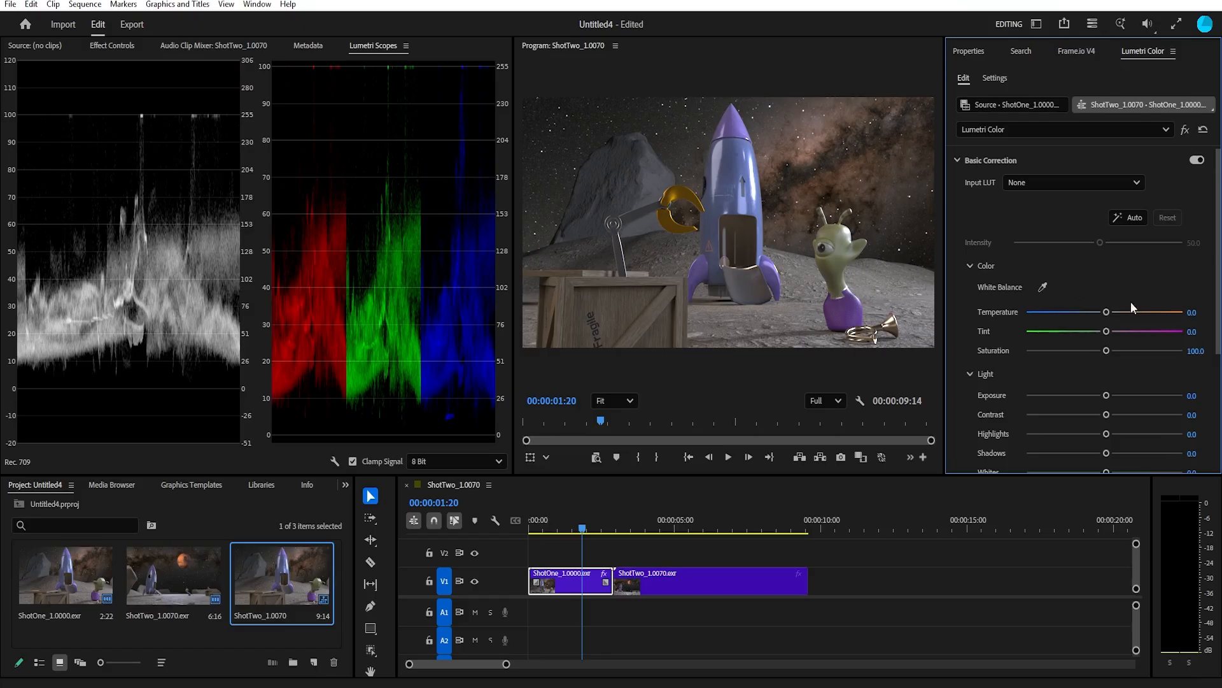
# Test ShotOne's Contrast with a moderate increase and at -100, and set it to 100.
pyautogui.scroll(-2, 1056, 354)
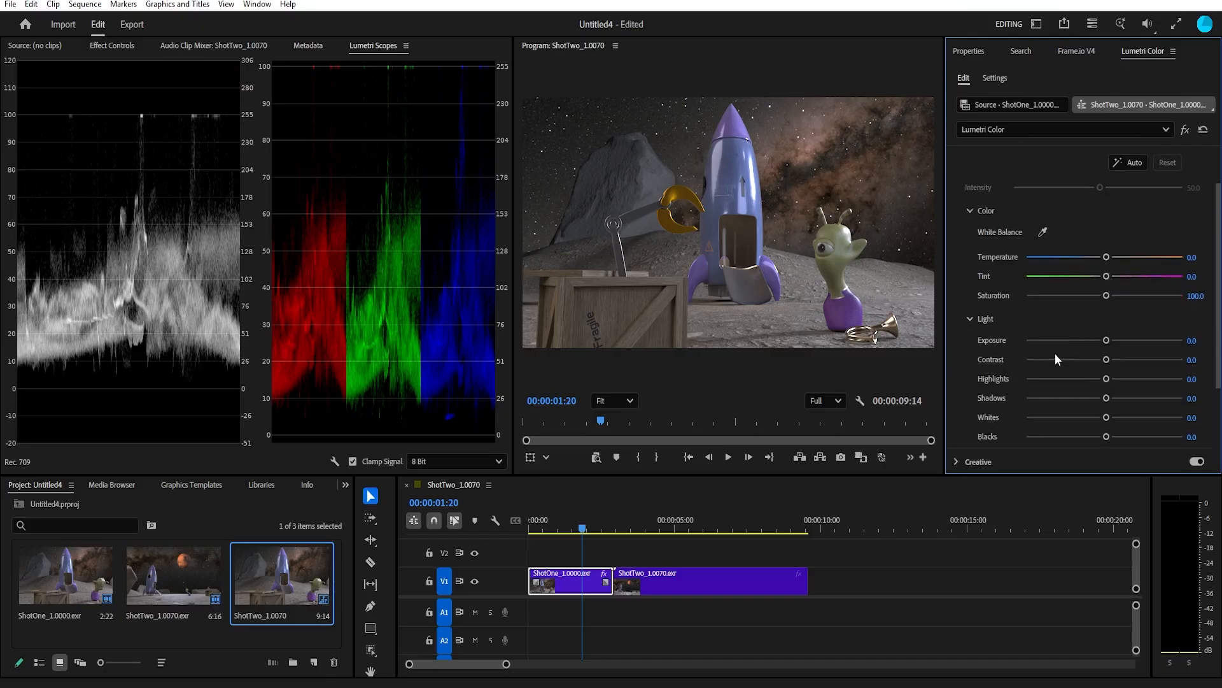
pyautogui.moveTo(1108, 361)
pyautogui.mouseDown()
pyautogui.moveTo(1210, 368)
pyautogui.moveTo(1128, 373)
pyautogui.mouseUp()
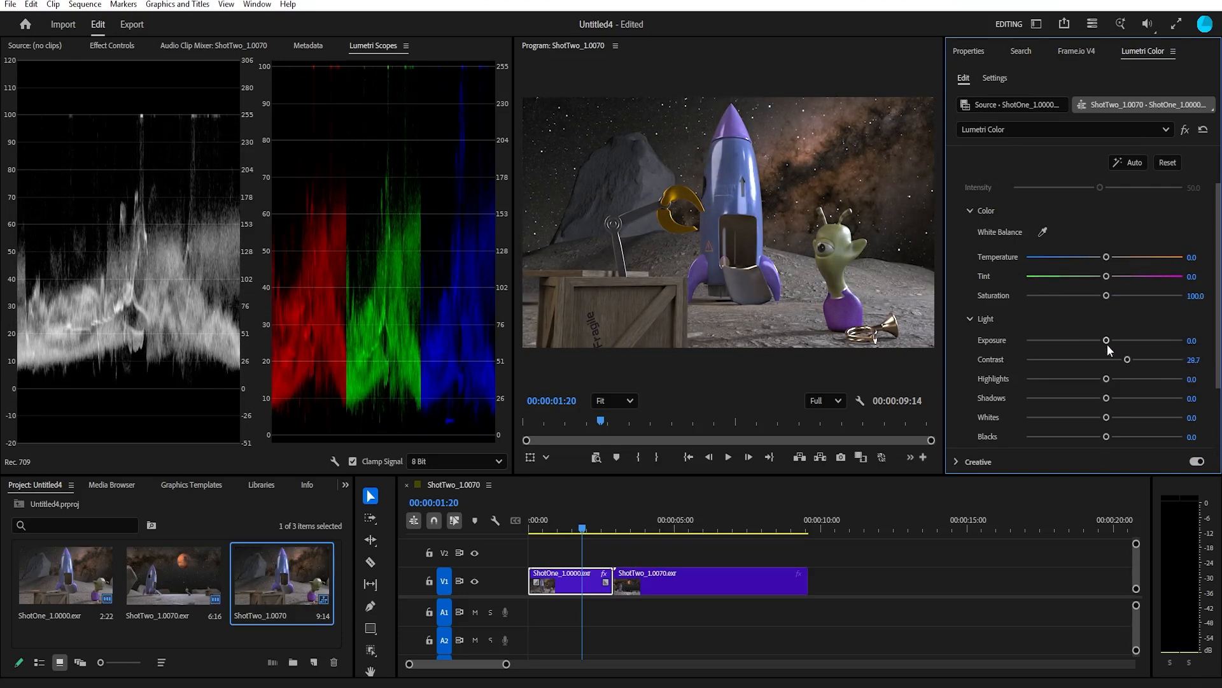
pyautogui.moveTo(1125, 362); pyautogui.dragTo(842, 373)
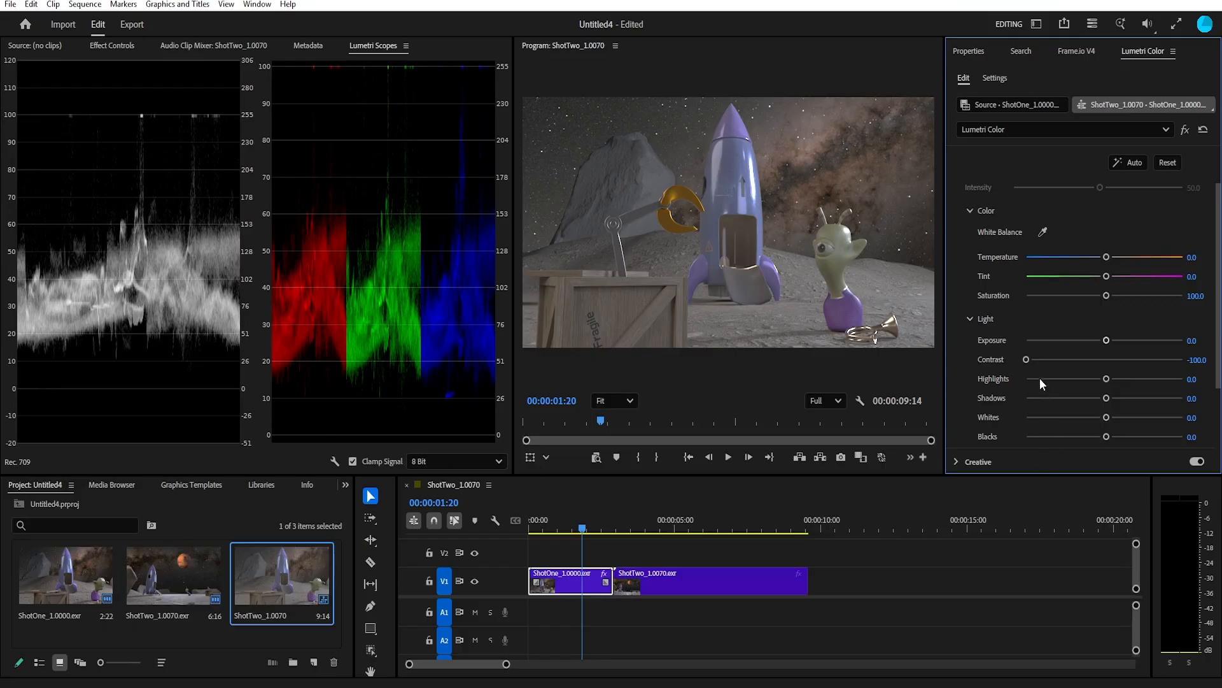
pyautogui.moveTo(1028, 356); pyautogui.dragTo(1209, 376)
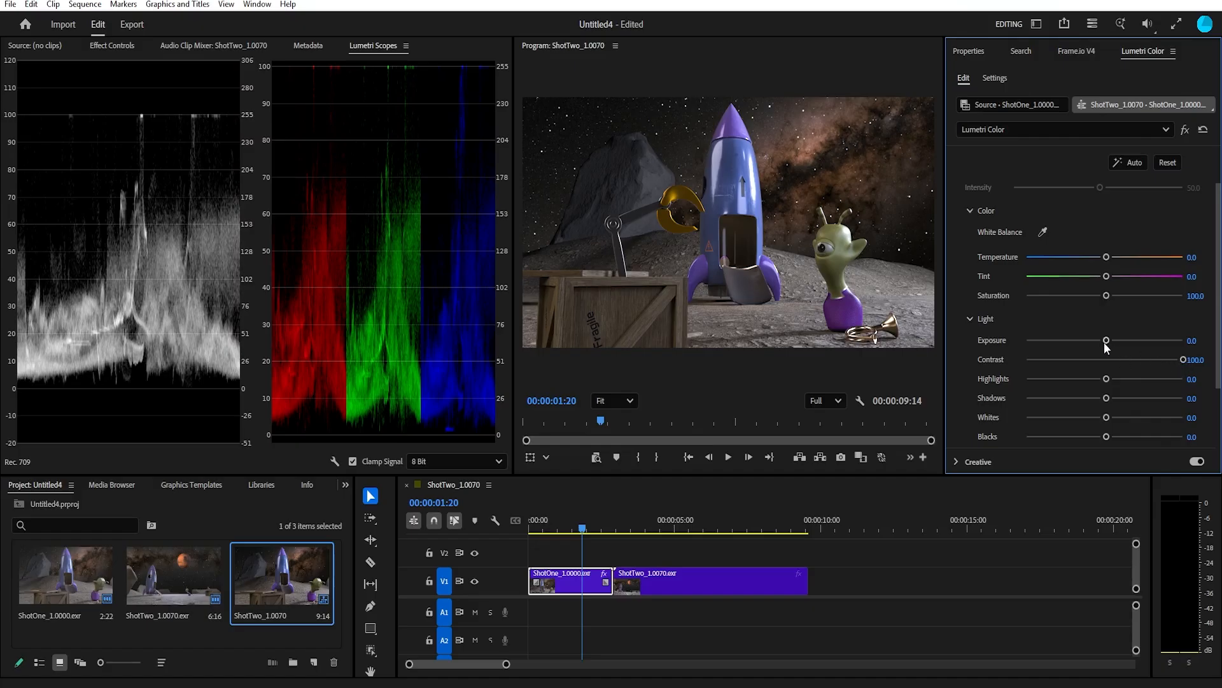
# Try an Exposure of 1.0 with Contrast values of 61.1 and 100 on ShotOne, and undo these changes.
pyautogui.moveTo(1106, 344); pyautogui.dragTo(1120, 350)
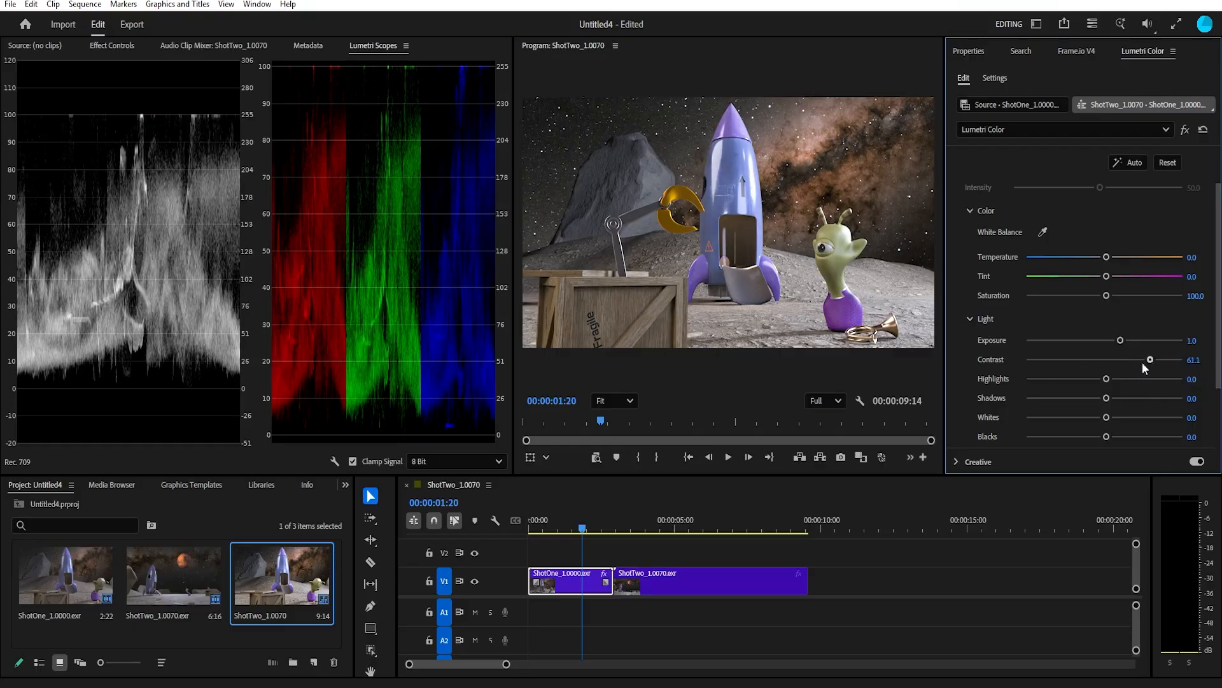
pyautogui.moveTo(1142, 362); pyautogui.dragTo(1155, 359)
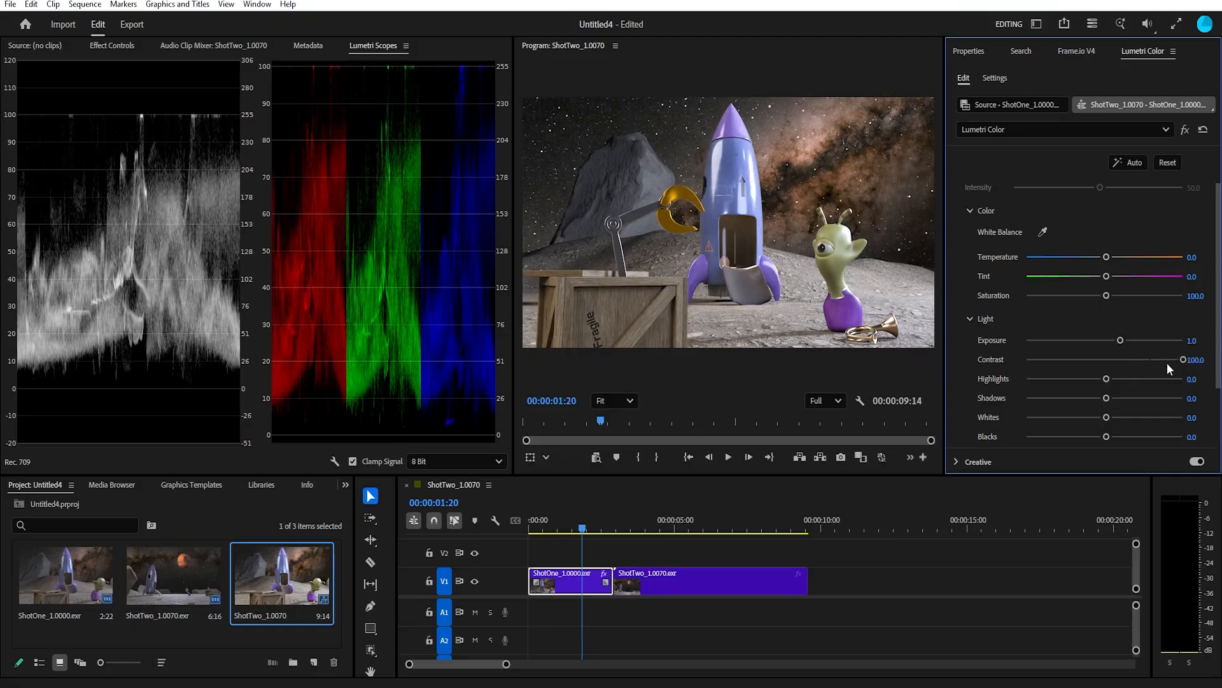
pyautogui.hotkey('ctrl', 'z')
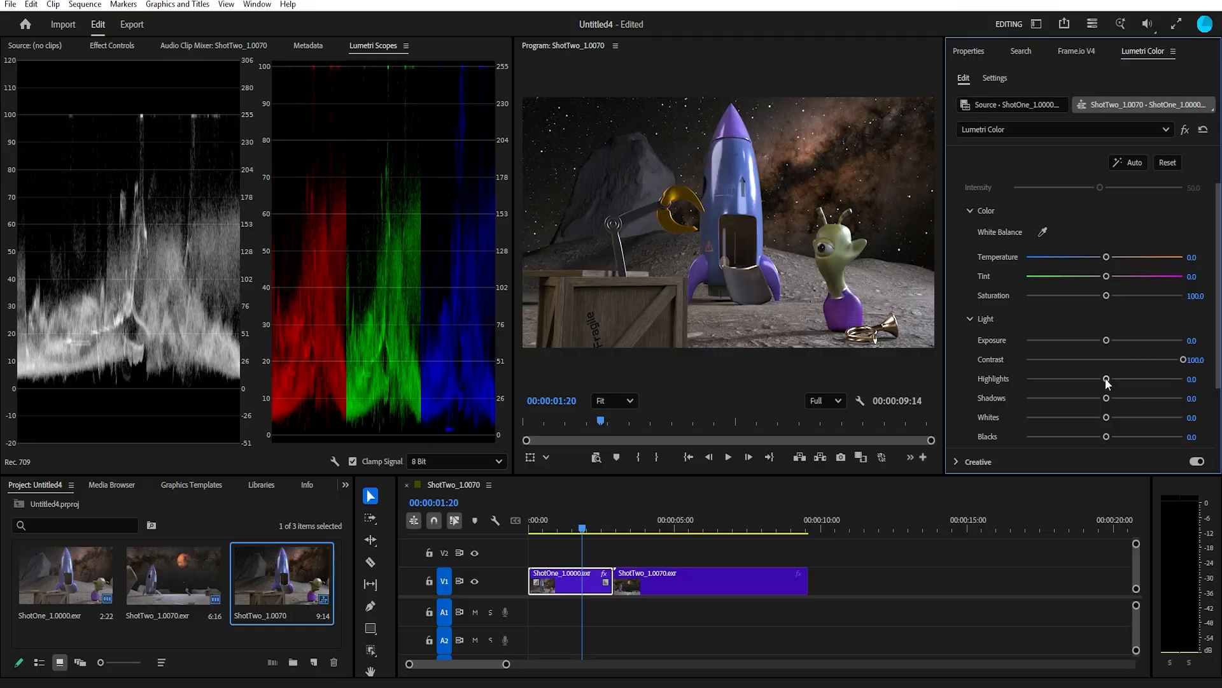
# Try adjusting the Highlights and lowering the Shadows on ShotOne, undoing each change.
pyautogui.moveTo(1106, 379); pyautogui.dragTo(1076, 399)
pyautogui.hotkey('ctrl', 'z')
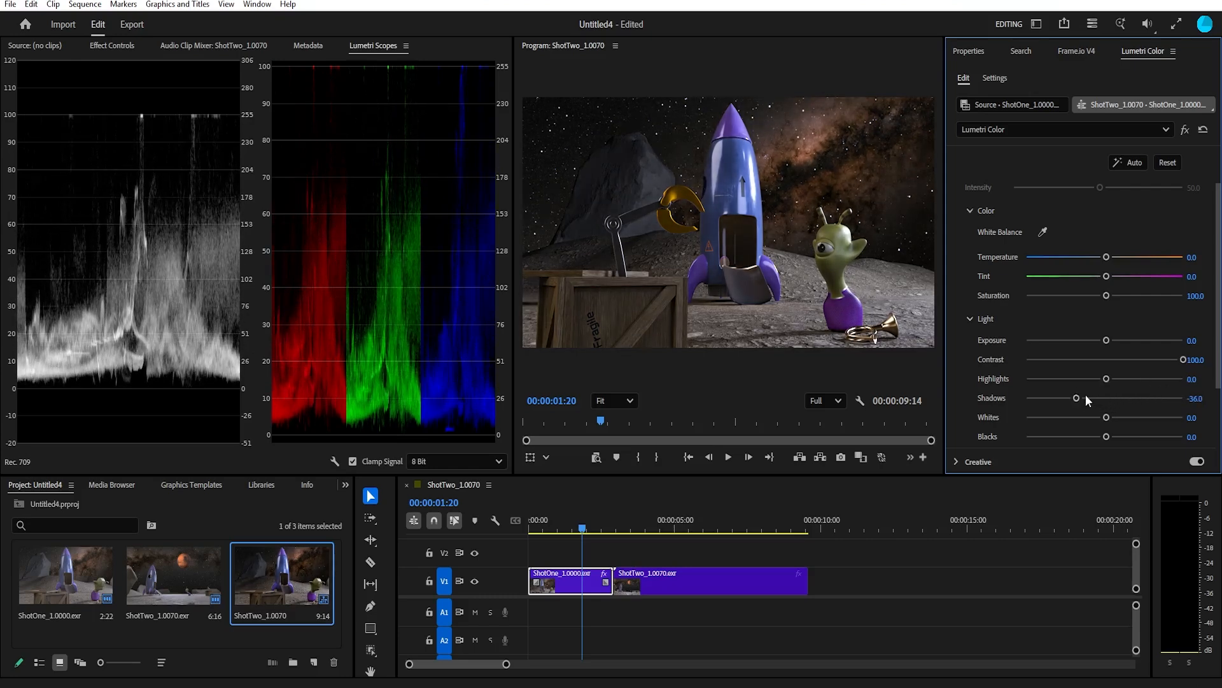
pyautogui.hotkey('ctrl', 'z')
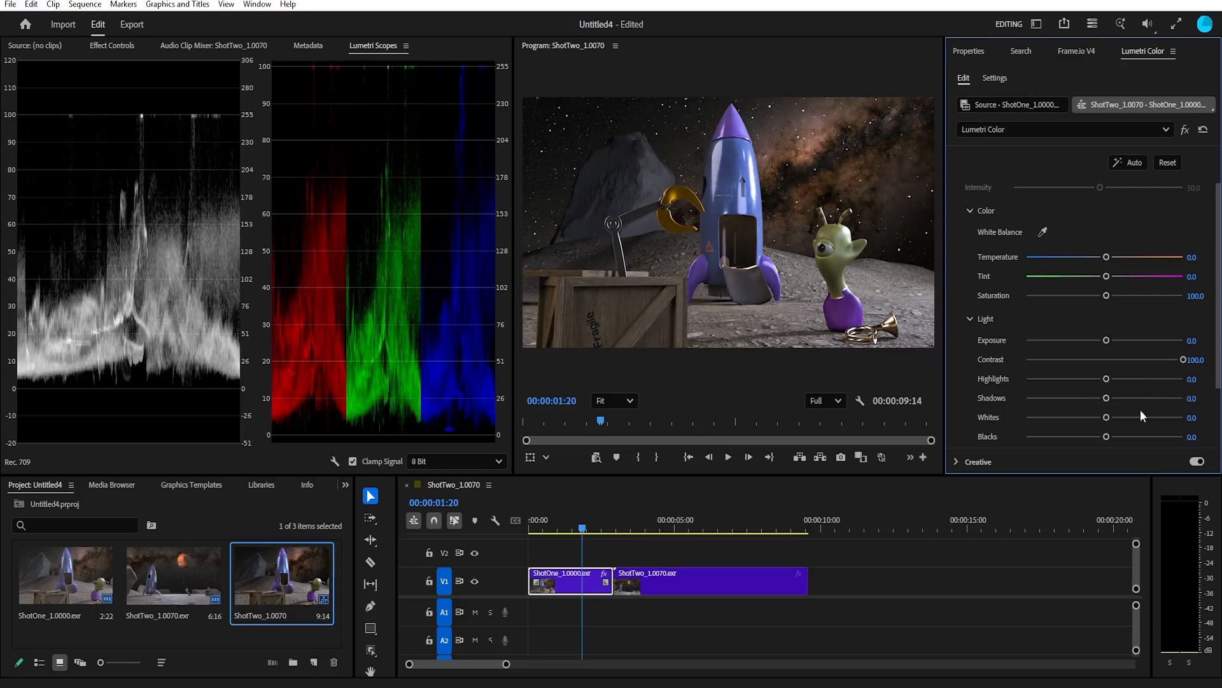
# Reset ShotOne's Contrast to 0.
pyautogui.click(1192, 360)
pyautogui.write('0')
pyautogui.press('Return')
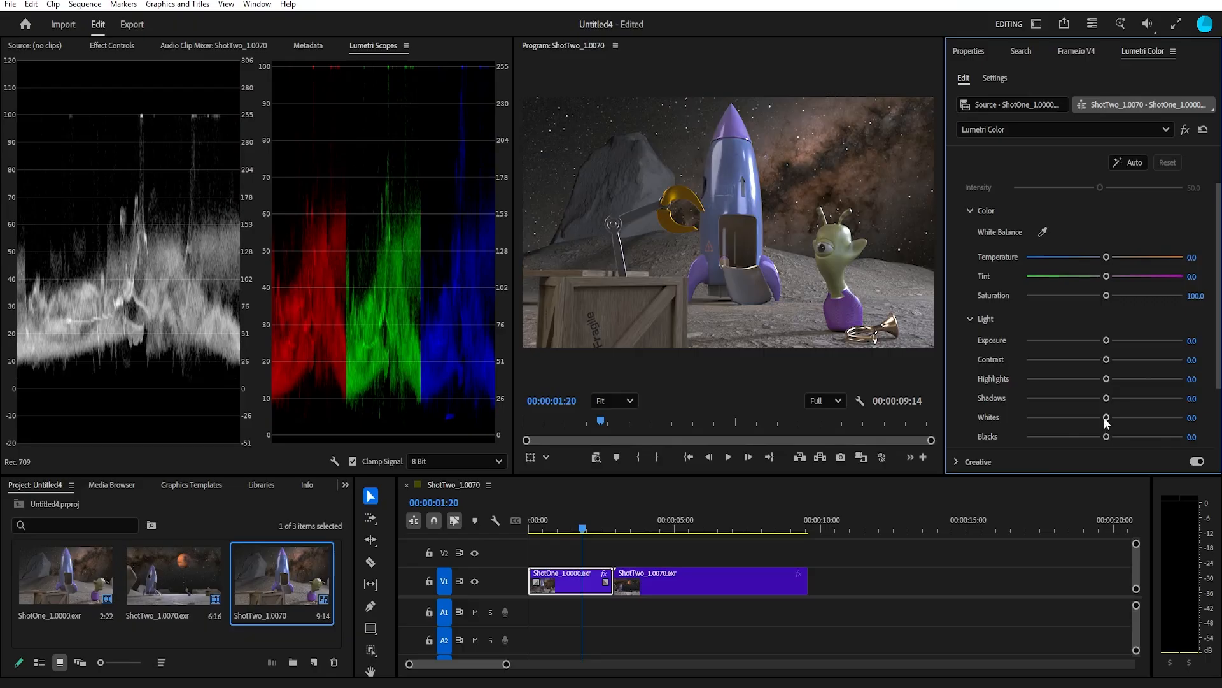
# Test extreme Whites and Blacks on ShotOne, and set Contrast to 32.0, Shadows to -19.8, Whites to 41.7 and Blacks to -69.2.
pyautogui.moveTo(1106, 420); pyautogui.dragTo(1184, 426)
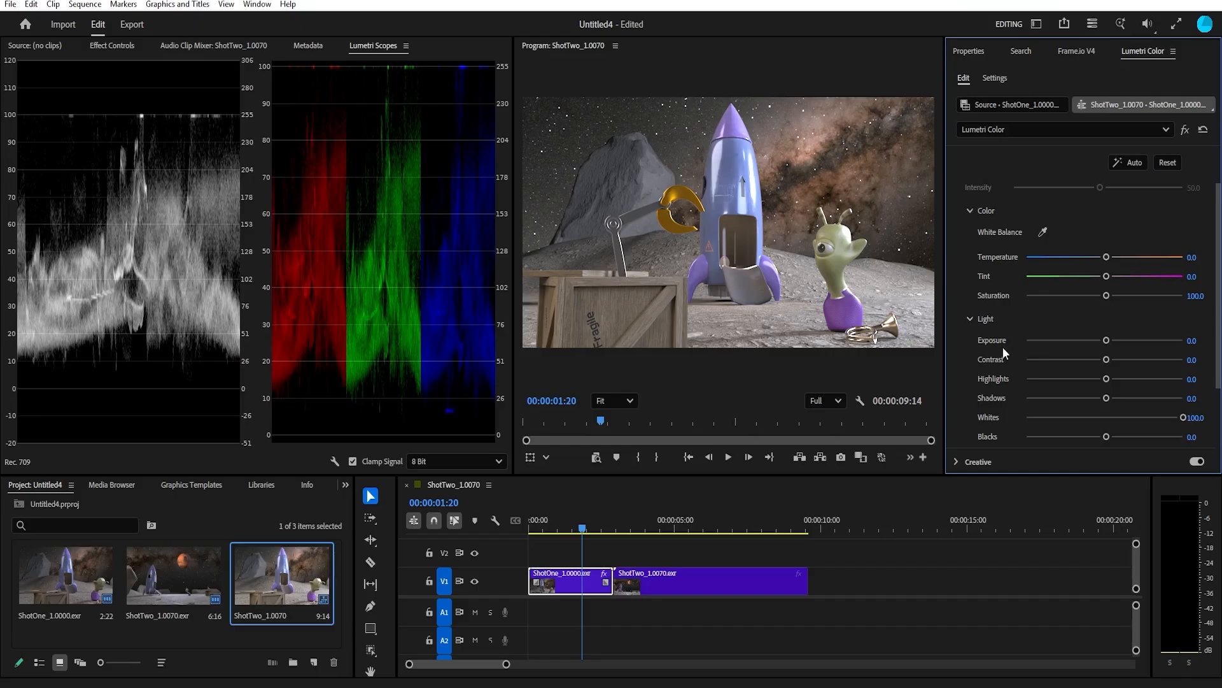
pyautogui.moveTo(1183, 418); pyautogui.dragTo(1017, 436)
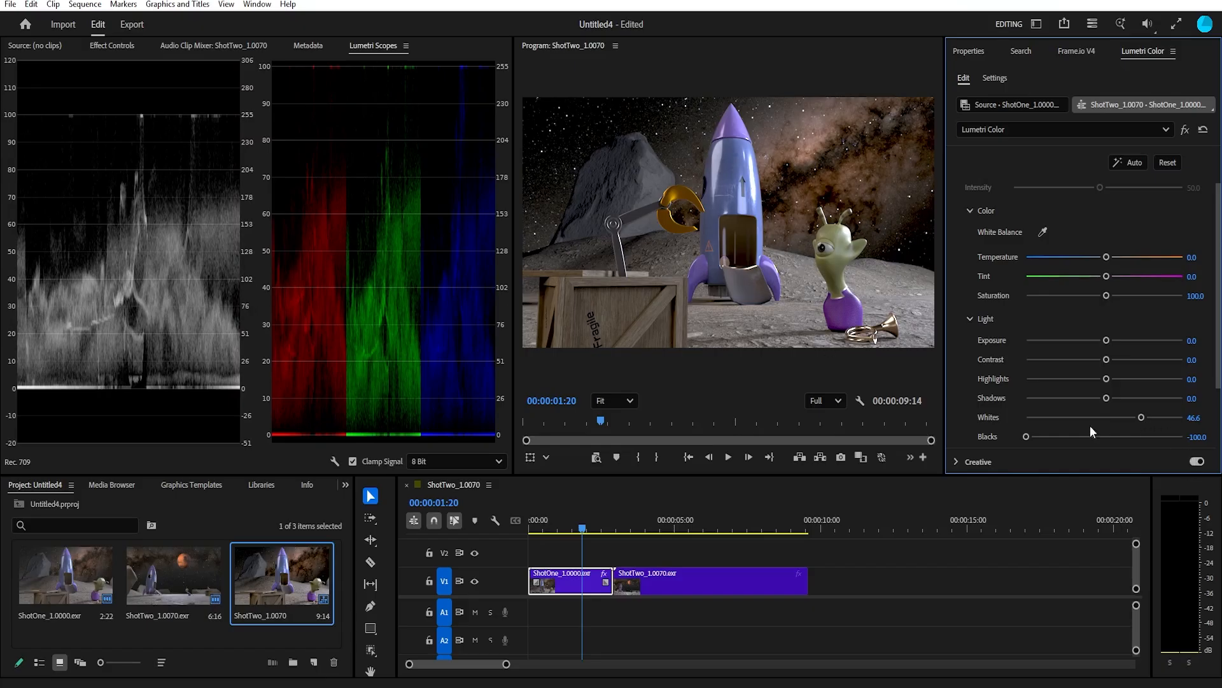
pyautogui.moveTo(1027, 438); pyautogui.dragTo(1049, 438)
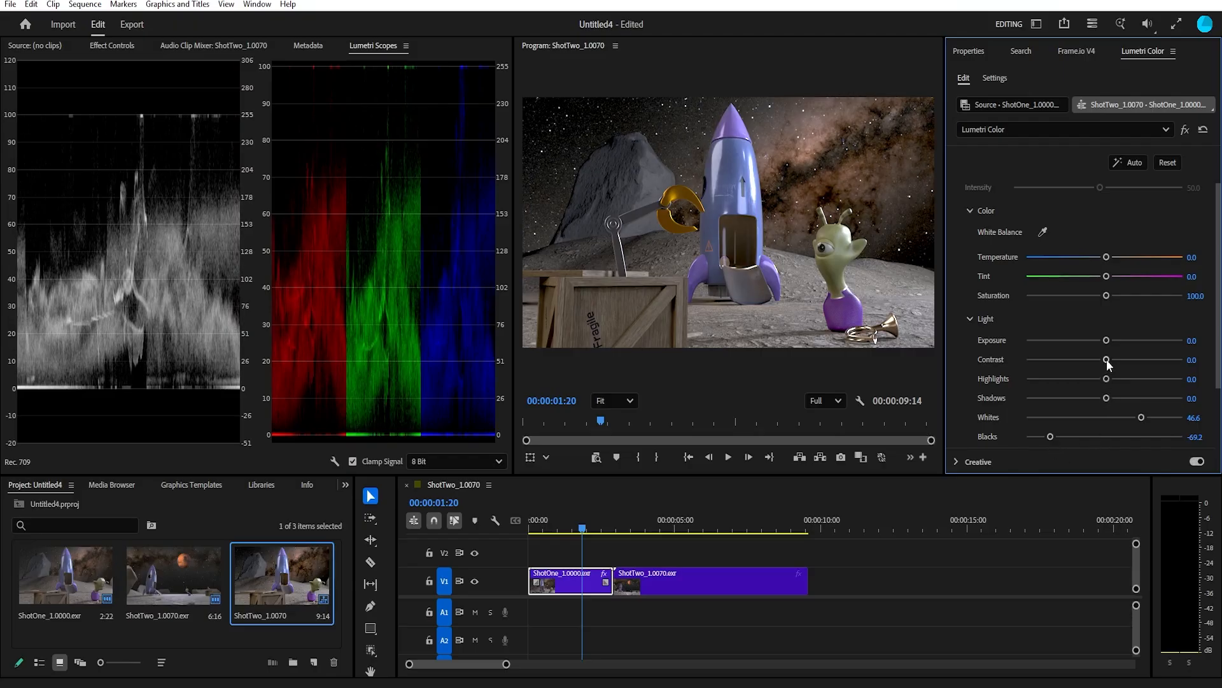
pyautogui.moveTo(1106, 359); pyautogui.dragTo(1129, 361)
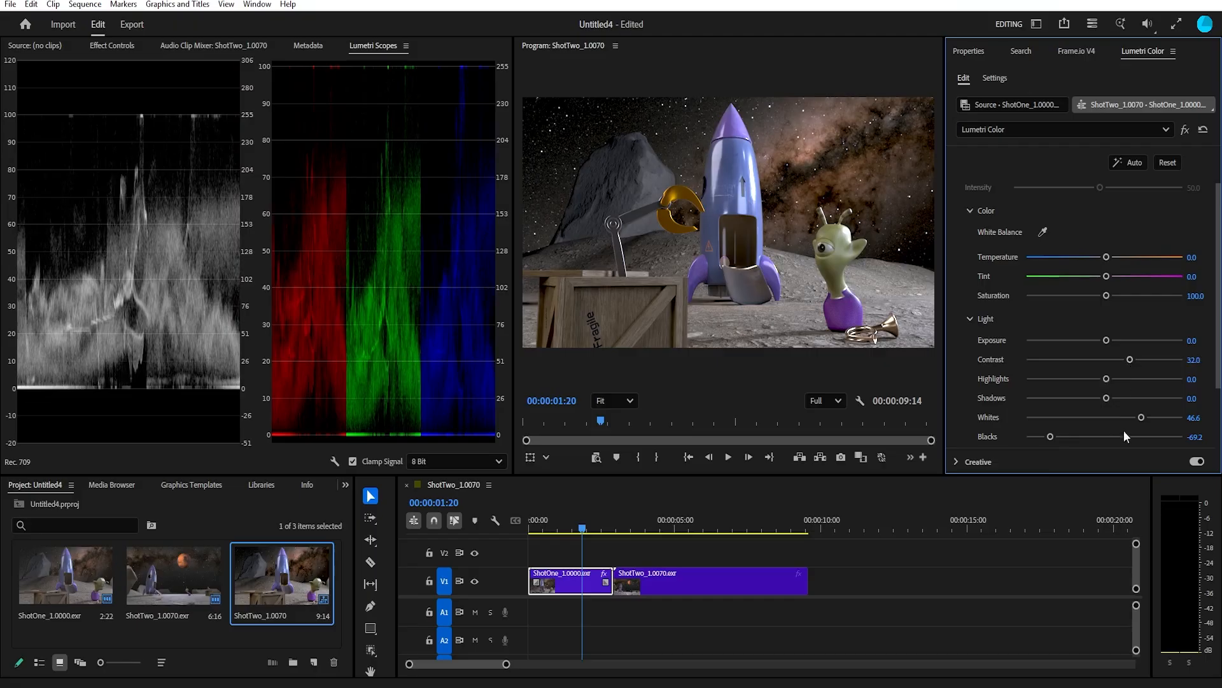
pyautogui.moveTo(1143, 422); pyautogui.dragTo(1090, 402)
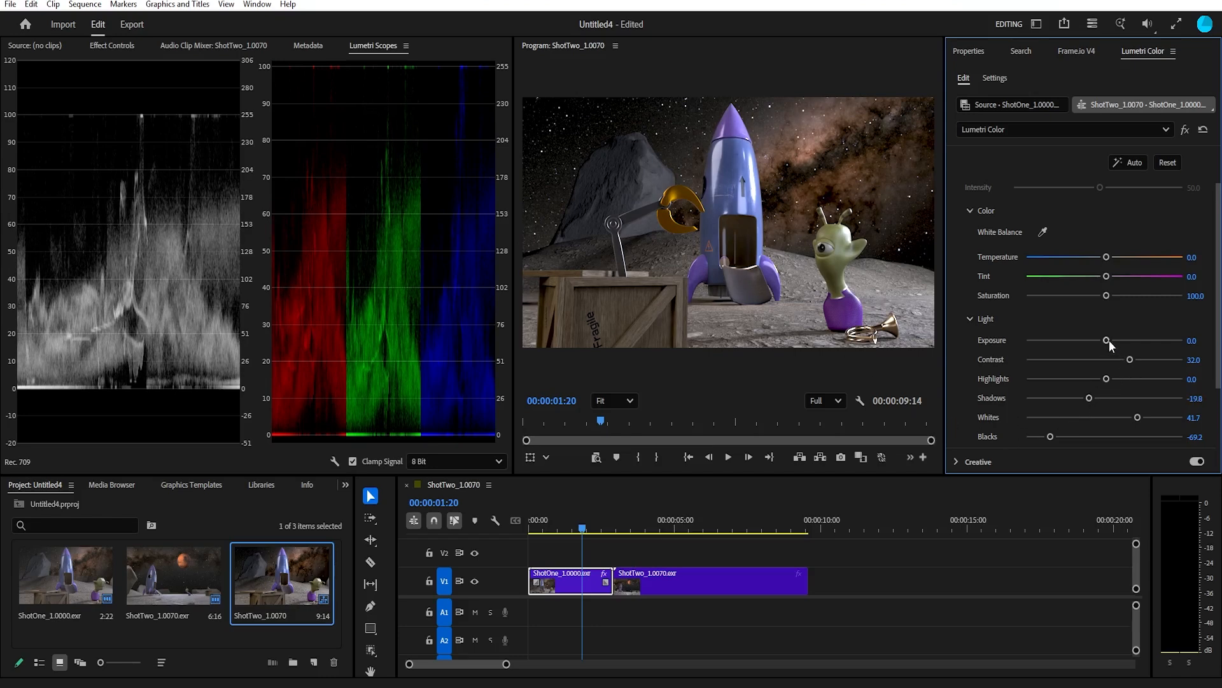
# Try an Exposure of 0.7 on ShotOne and return it to 0.
pyautogui.moveTo(1105, 338); pyautogui.dragTo(1114, 338)
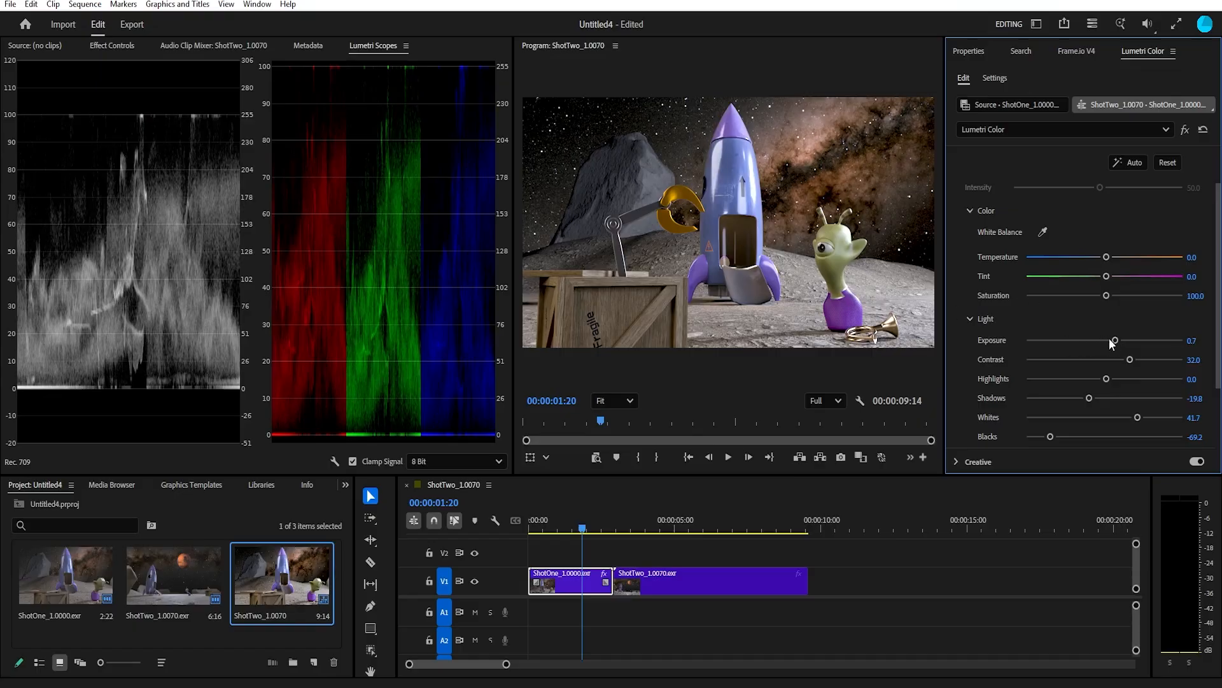
pyautogui.moveTo(1117, 342); pyautogui.dragTo(1107, 341)
pyautogui.hotkey('ctrl', 'z')
pyautogui.doubleClick(1116, 340)
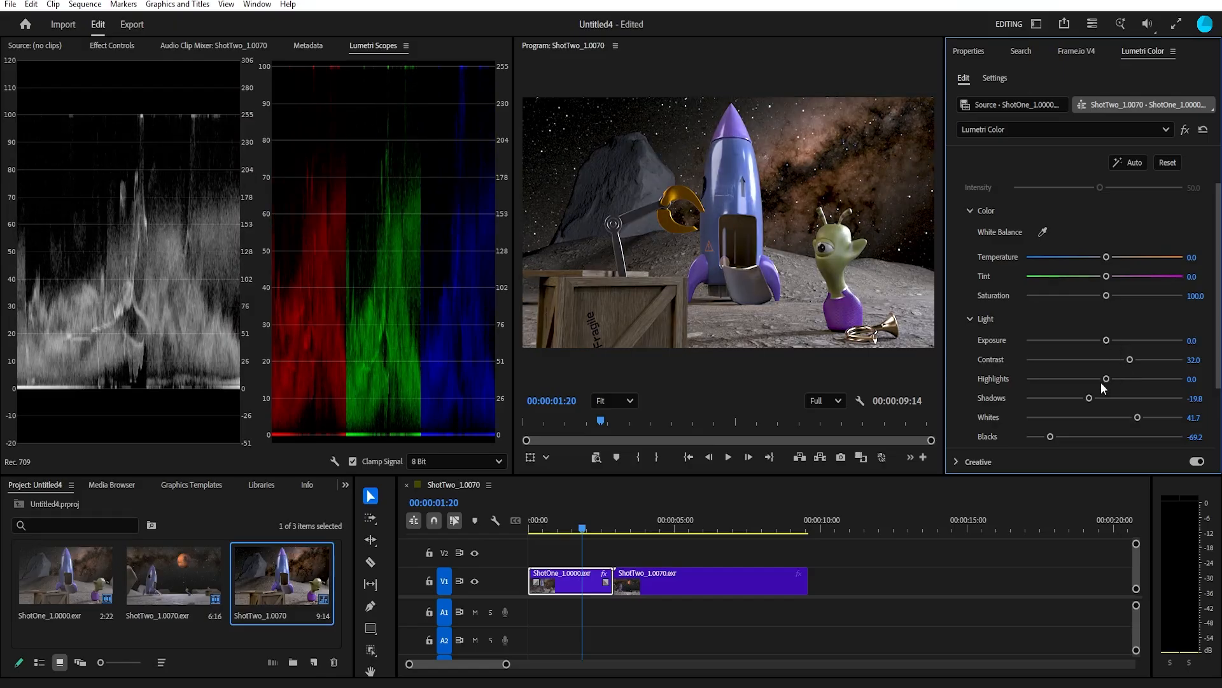
# Set ShotOne's Highlights to -23.1 and compare the image with the Lumetri Color effect switched off and on.
pyautogui.moveTo(1102, 379); pyautogui.dragTo(1083, 377)
pyautogui.click(812, 401)
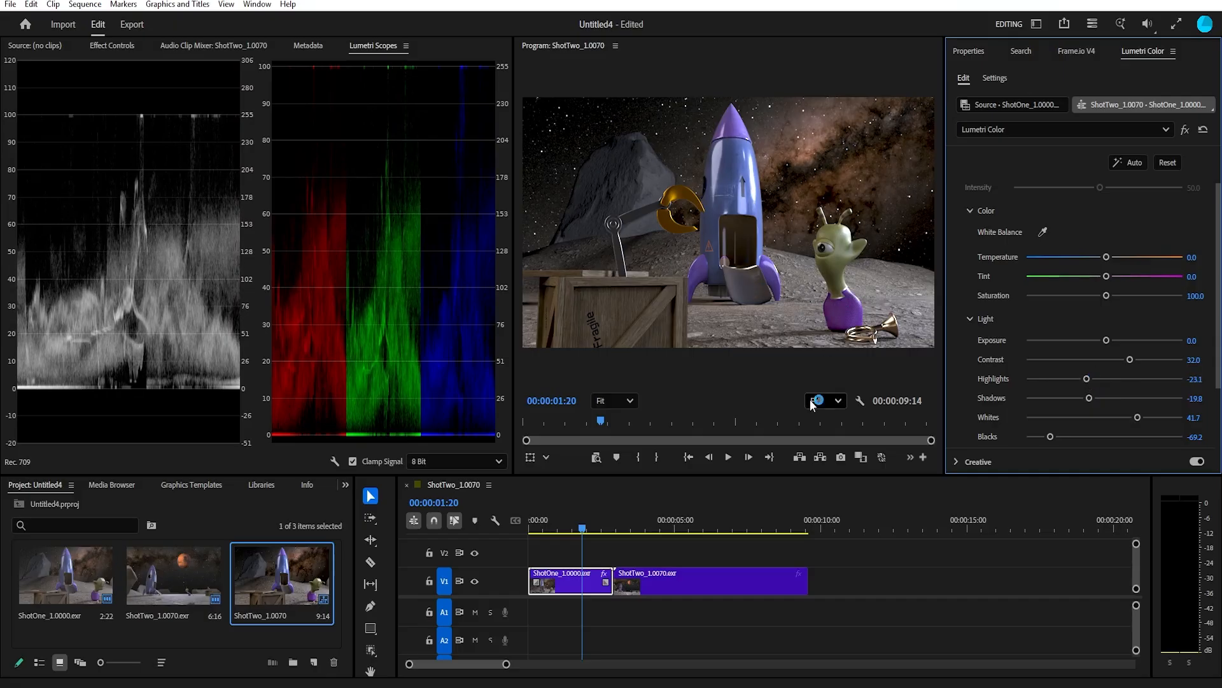
pyautogui.click(1186, 131)
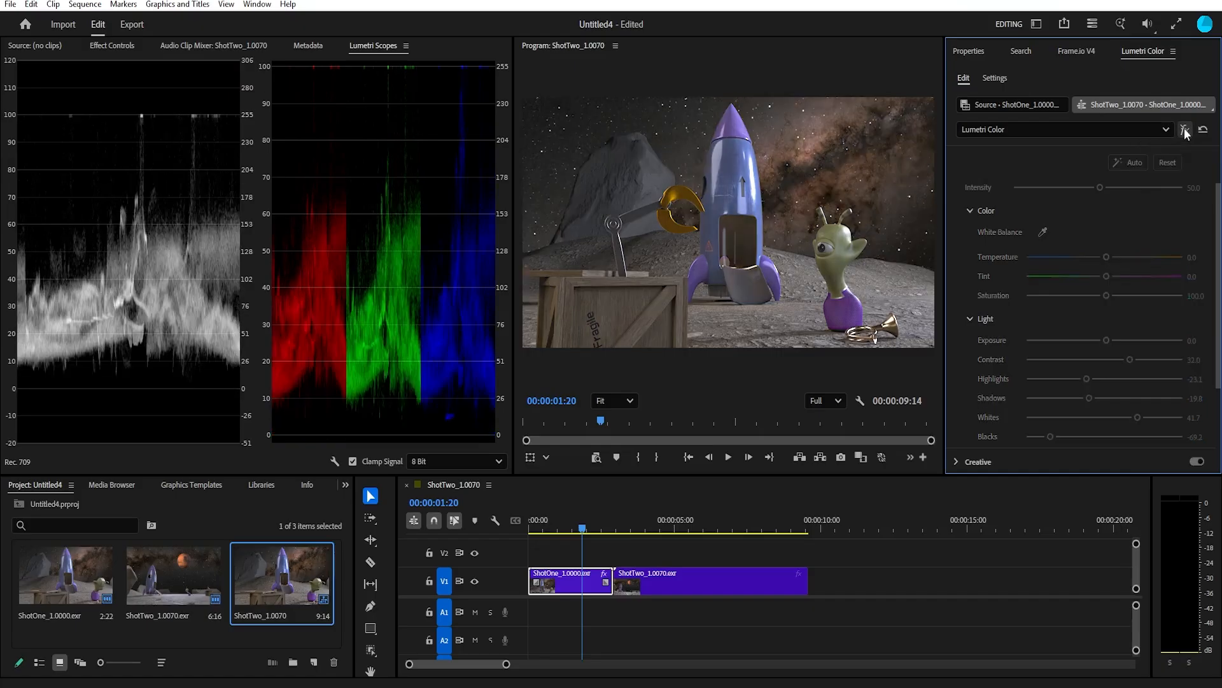
pyautogui.click(1185, 131)
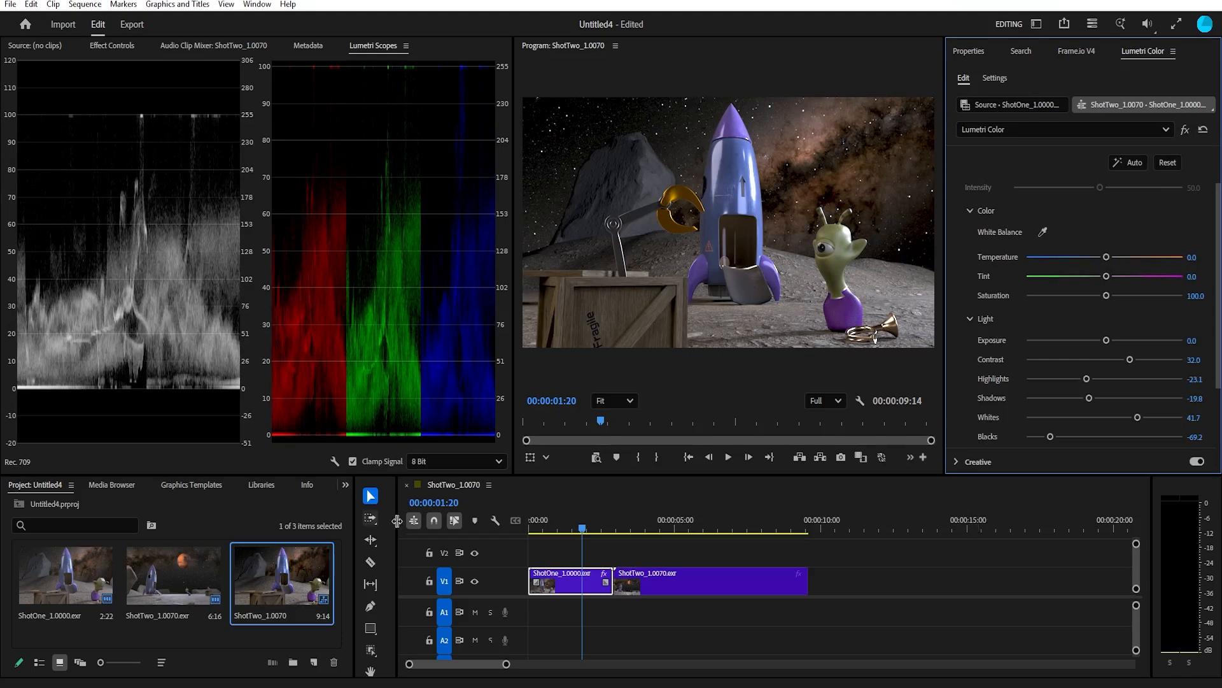
# Copy the Lumetri Color effect from ShotOne and paste it onto the ShotTwo clip.
pyautogui.click(112, 45)
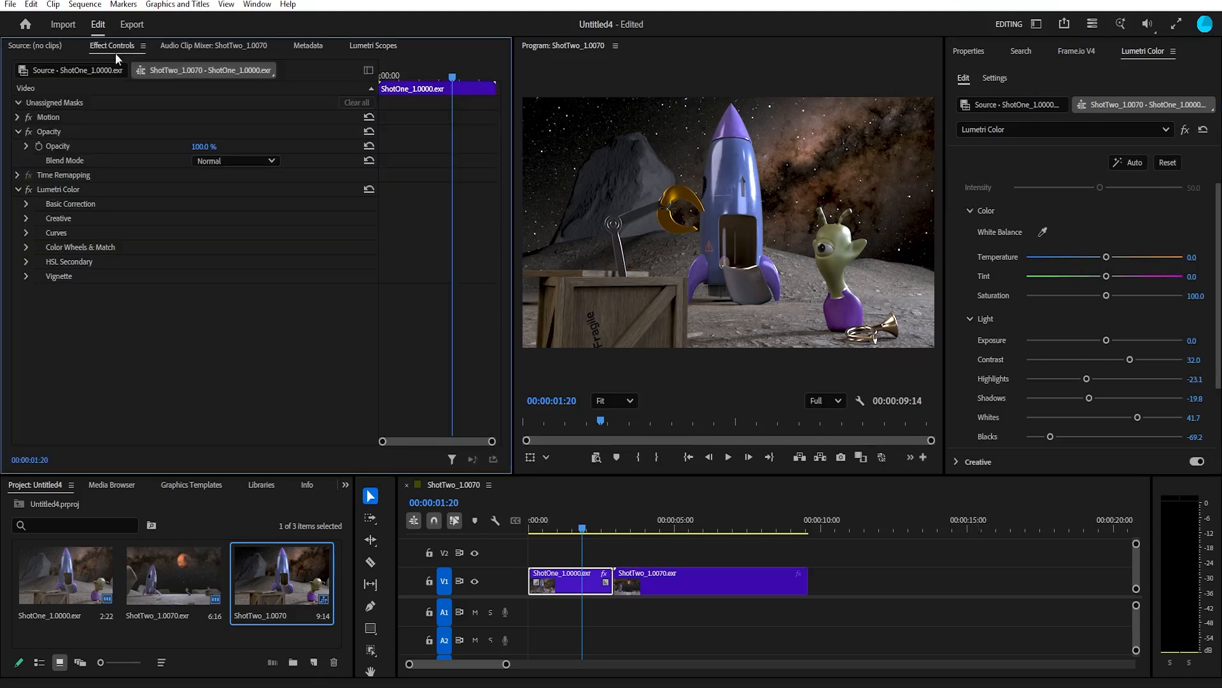
pyautogui.click(17, 189)
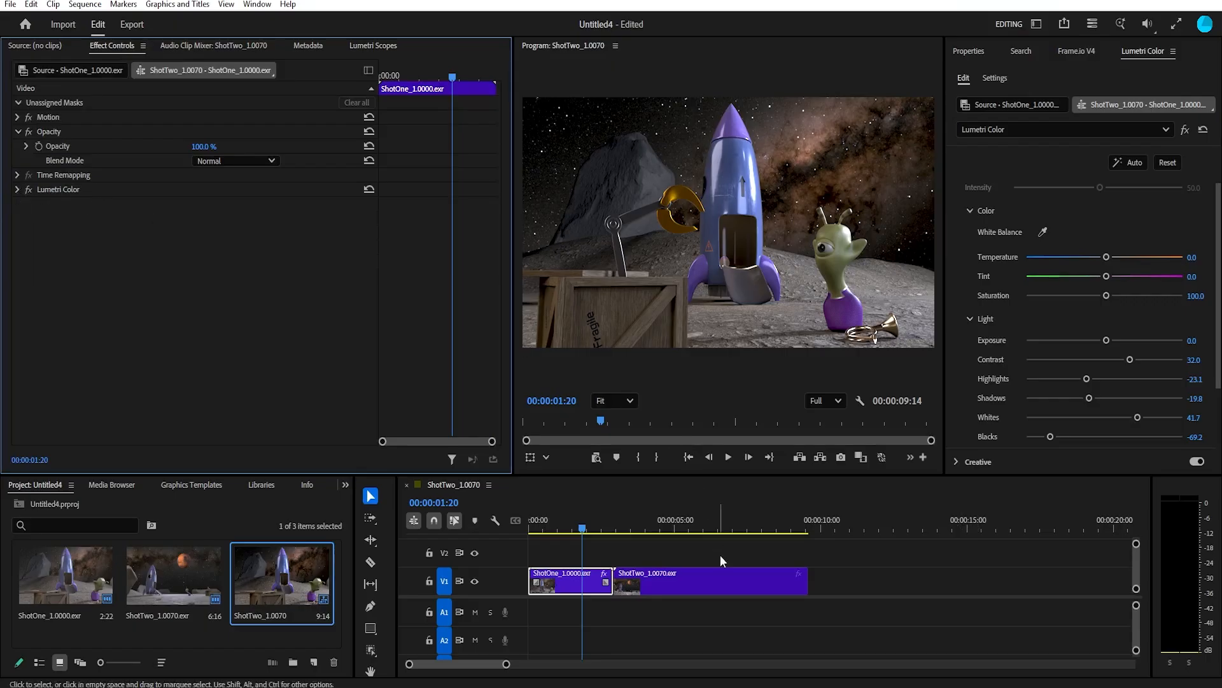
pyautogui.click(75, 188)
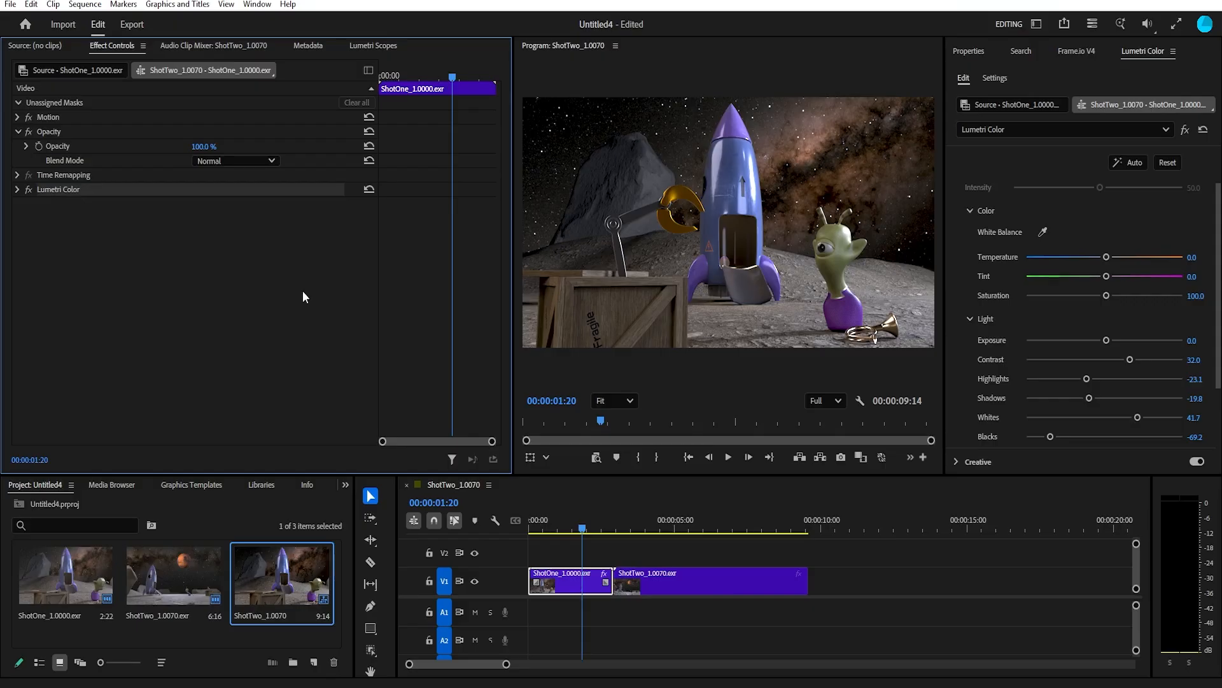
pyautogui.click(671, 519)
pyautogui.click(697, 587)
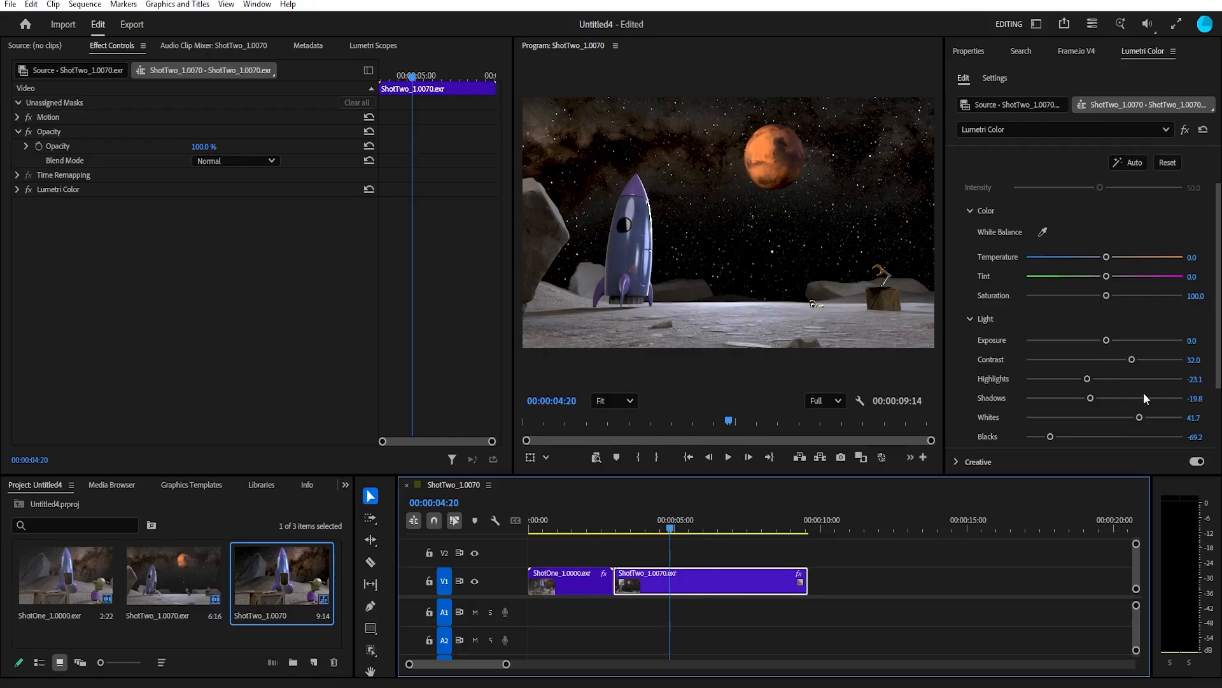
# With the scopes shown, set ShotTwo's Contrast to 9.3, Highlights to -15.8, Shadows to 20.6, Whites to 35.2 and Blacks to -44.9.
pyautogui.click(380, 46)
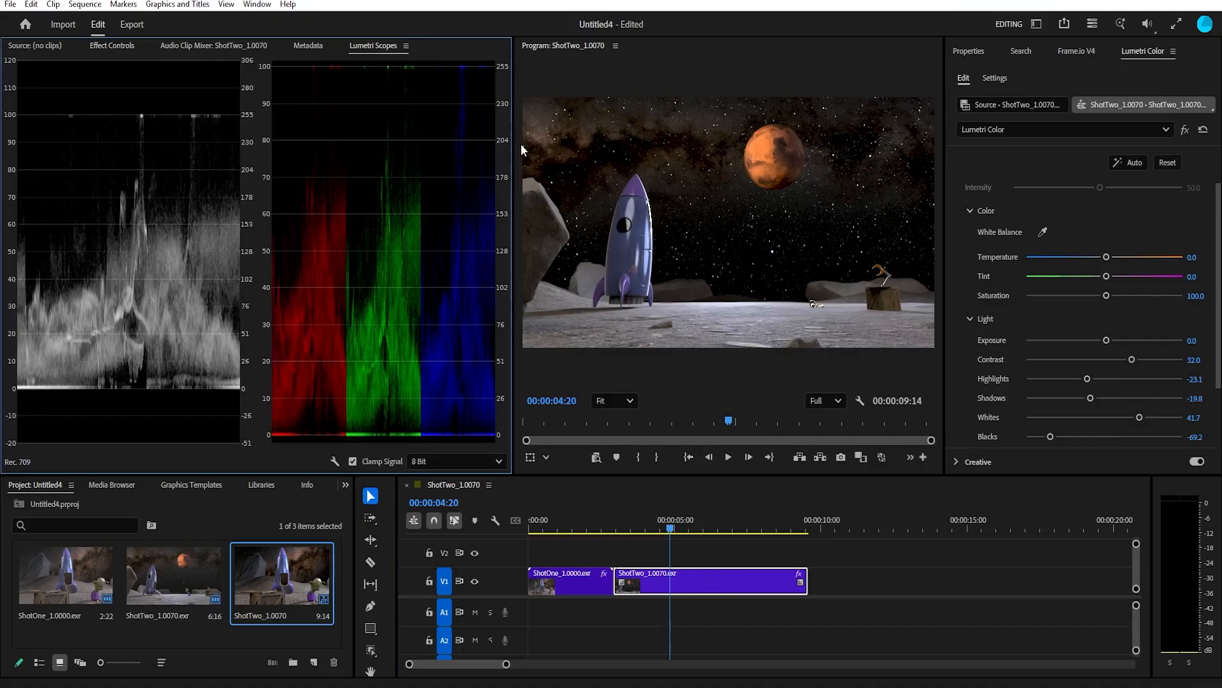
pyautogui.moveTo(1051, 437); pyautogui.dragTo(1086, 436)
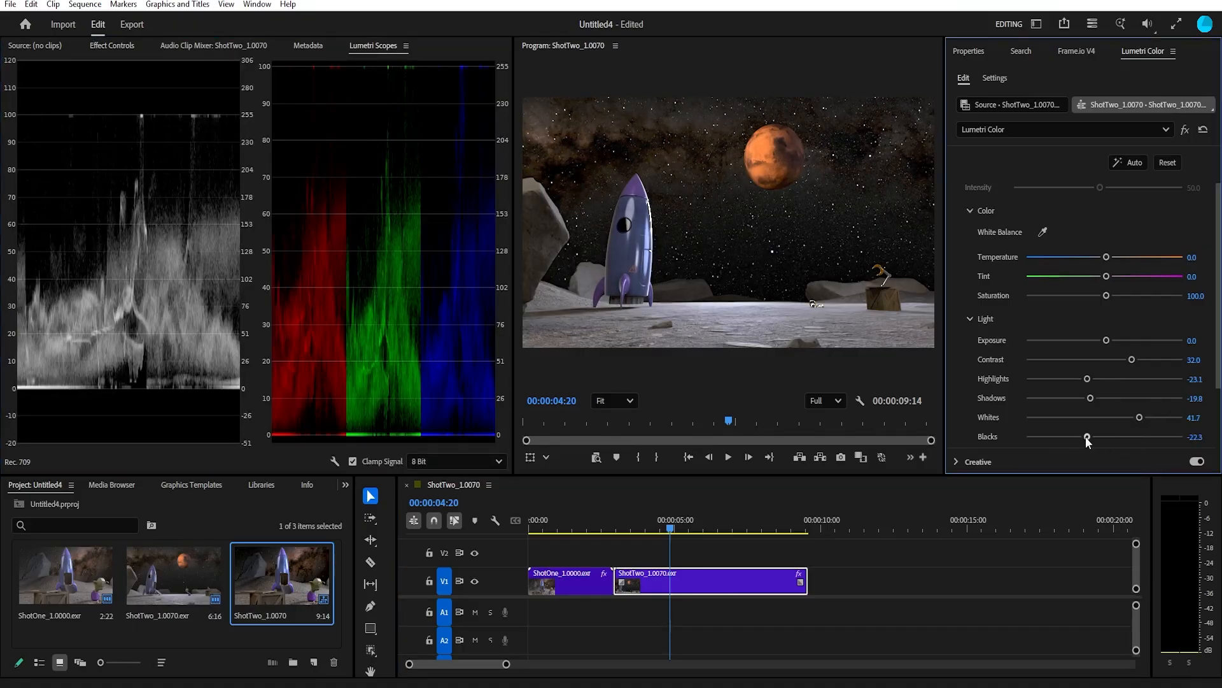
pyautogui.moveTo(1090, 397); pyautogui.dragTo(1122, 400)
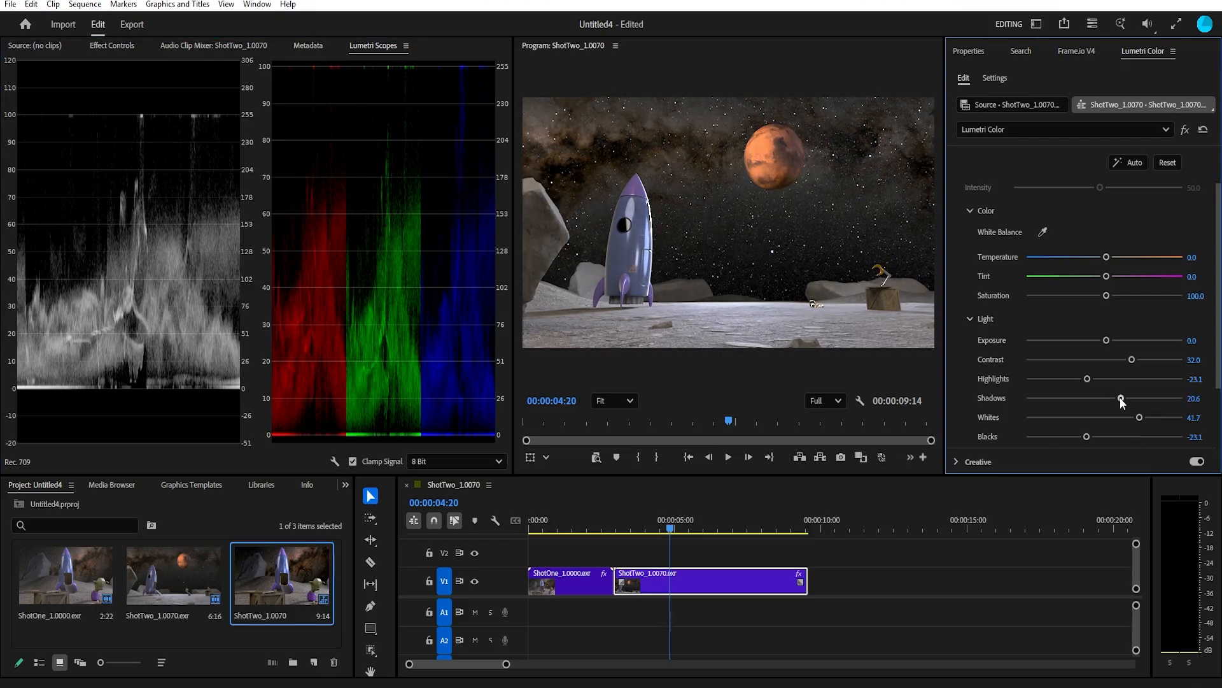
pyautogui.moveTo(1136, 359)
pyautogui.mouseDown()
pyautogui.moveTo(1101, 360)
pyautogui.moveTo(1151, 360)
pyautogui.moveTo(1111, 361)
pyautogui.mouseUp()
pyautogui.click(1087, 436)
pyautogui.moveTo(1086, 434); pyautogui.dragTo(1066, 441)
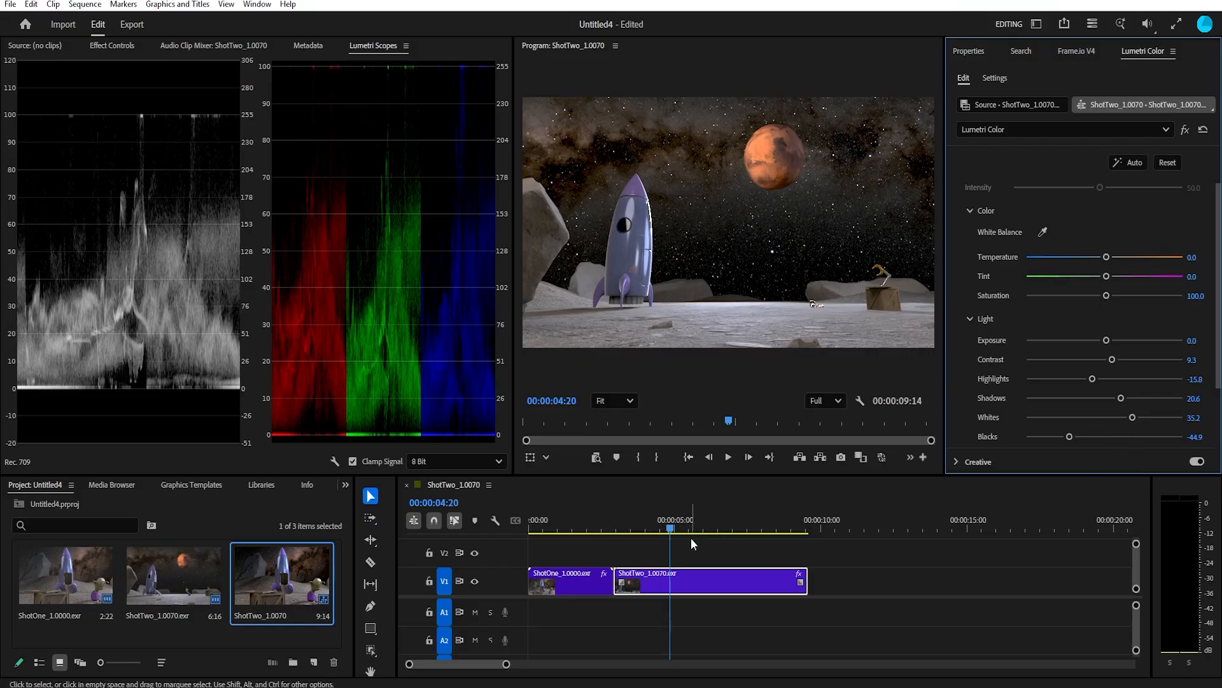
# Set ShotTwo's Exposure to -0.1, Contrast to -40.1, Highlights to -8.5, Shadows to 14.2 and Whites to 27.1, comparing with the effect switched off.
pyautogui.moveTo(651, 531); pyautogui.dragTo(631, 538)
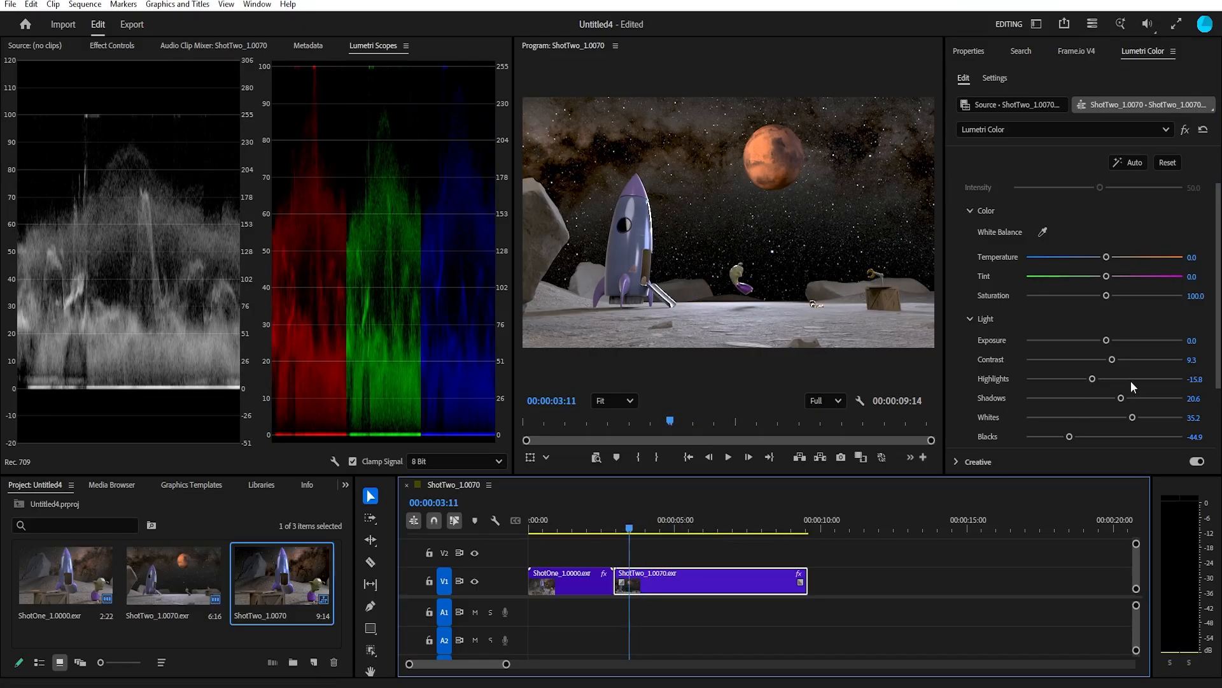
pyautogui.moveTo(1113, 361); pyautogui.dragTo(1080, 367)
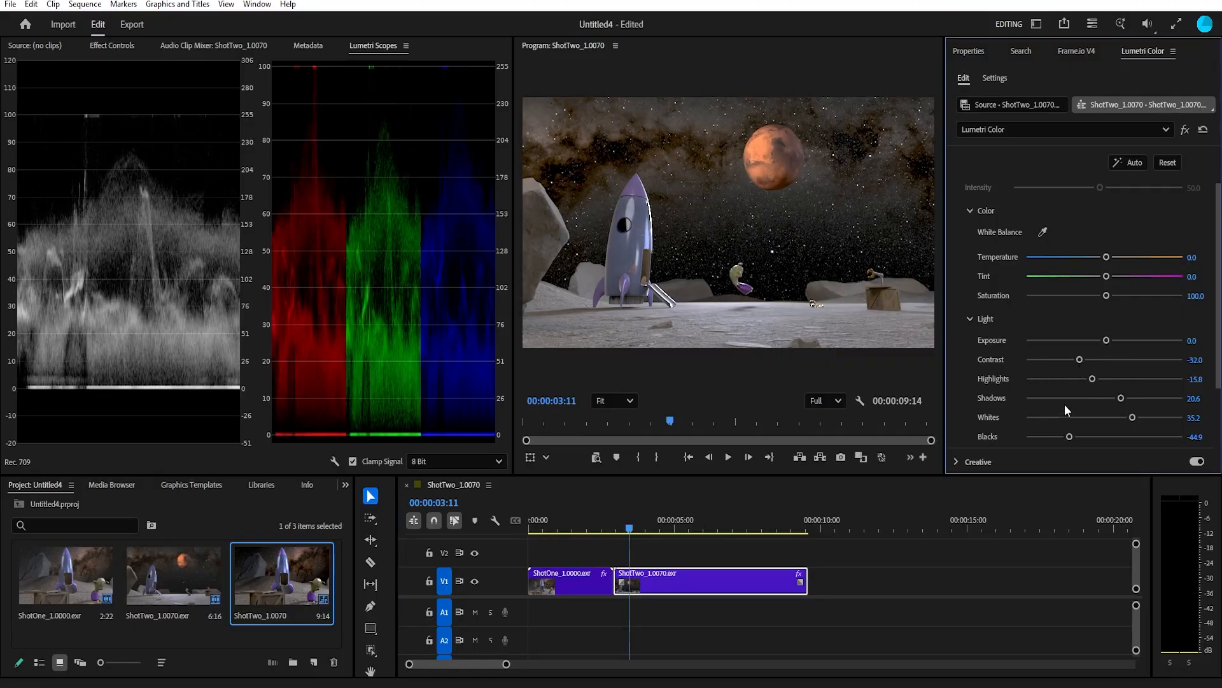
pyautogui.moveTo(1105, 339); pyautogui.dragTo(1104, 340)
pyautogui.moveTo(1080, 359); pyautogui.dragTo(1079, 358)
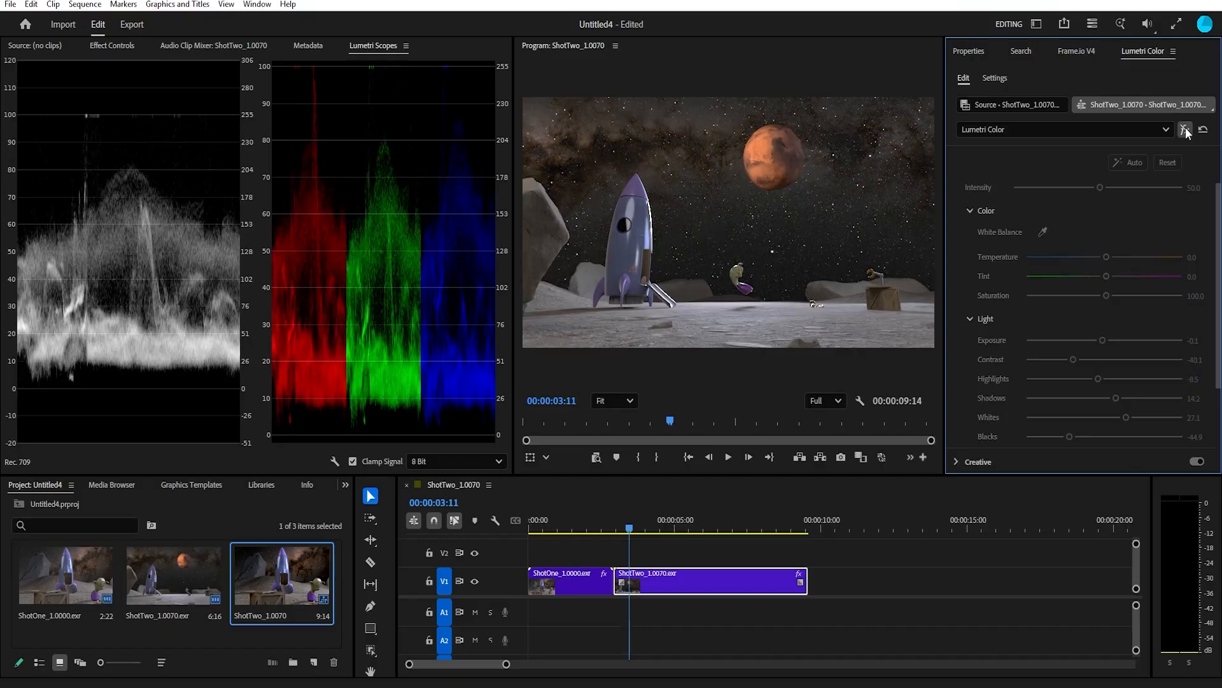
pyautogui.click(1185, 130)
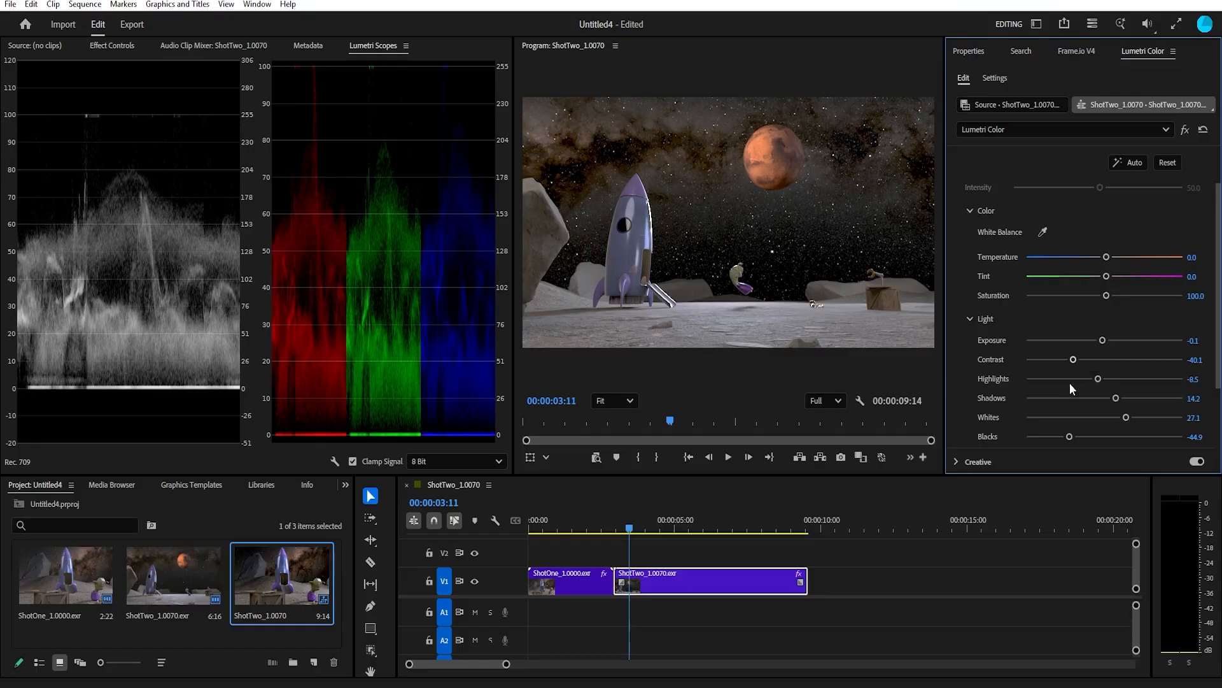
# Set ShotTwo's Whites to 11.7 and compare frames of ShotOne and ShotTwo.
pyautogui.moveTo(1125, 418)
pyautogui.mouseDown()
pyautogui.moveTo(1099, 415)
pyautogui.moveTo(1114, 418)
pyautogui.mouseUp()
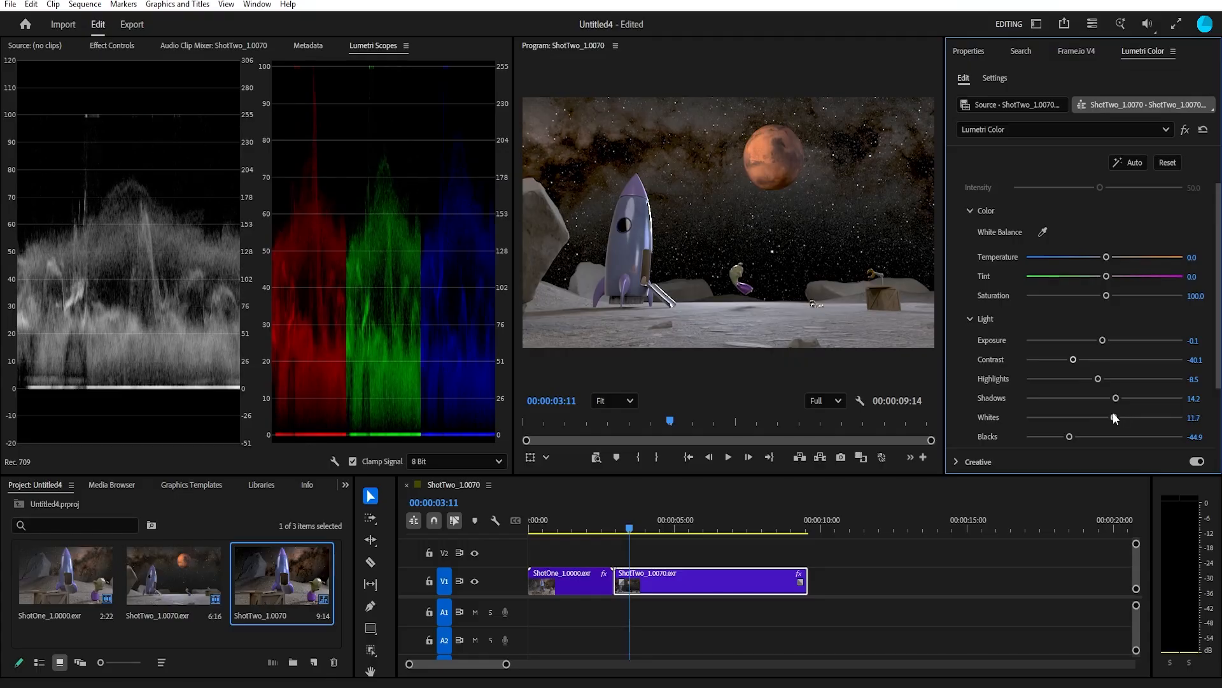
pyautogui.click(587, 529)
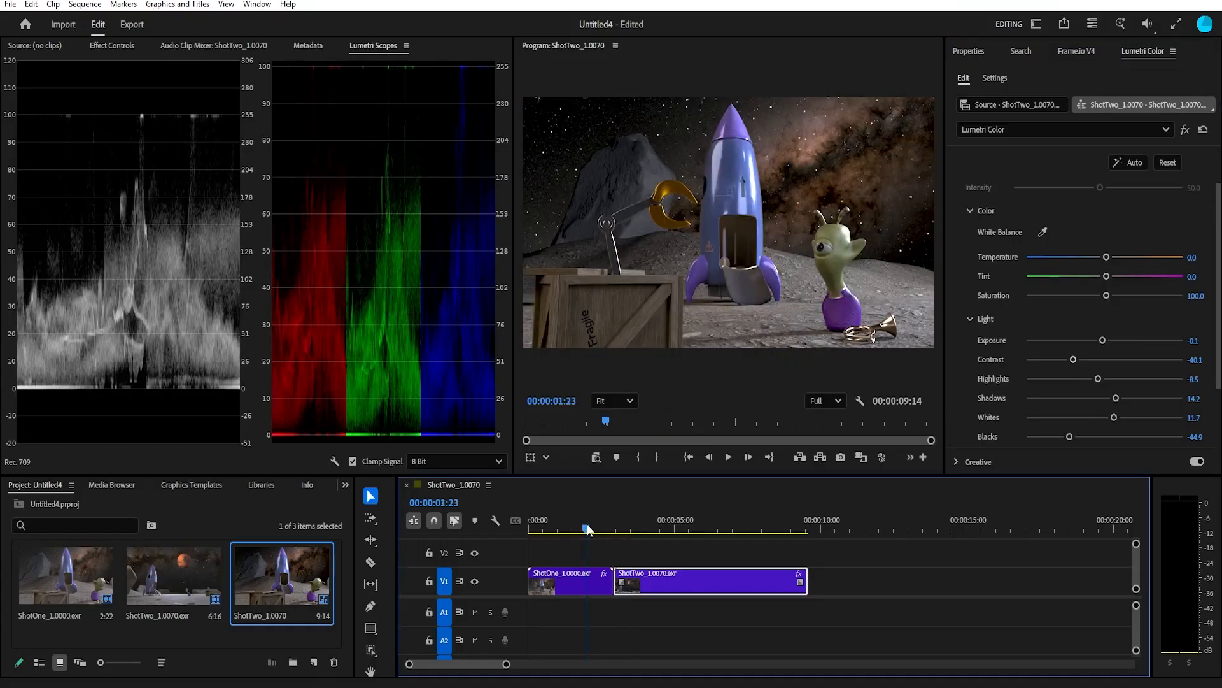
pyautogui.click(659, 529)
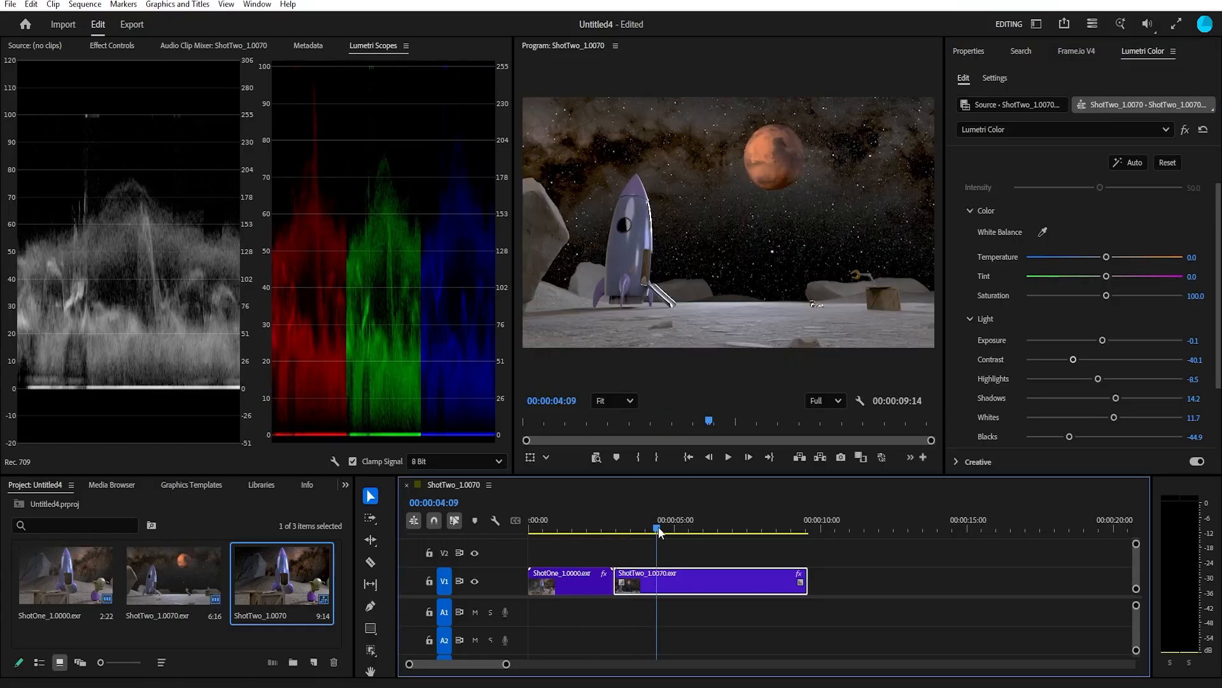
pyautogui.click(588, 528)
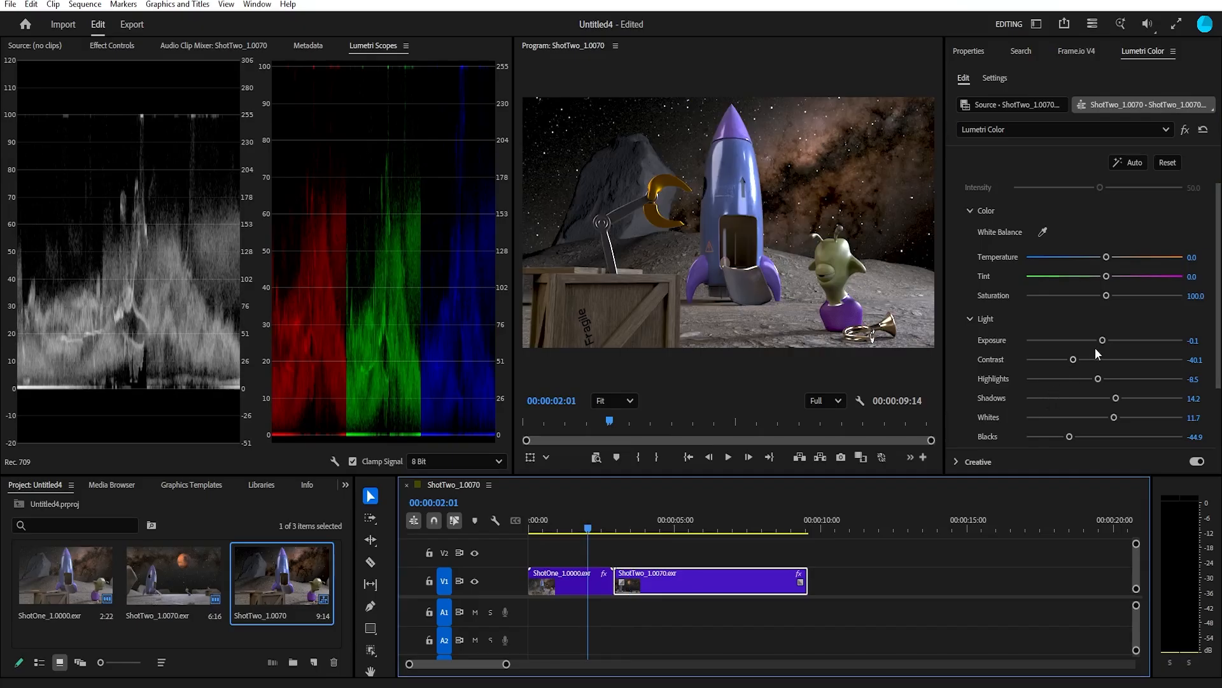
# Test an Exposure of 0 on ShotTwo and set it to -0.2.
pyautogui.doubleClick(1104, 341)
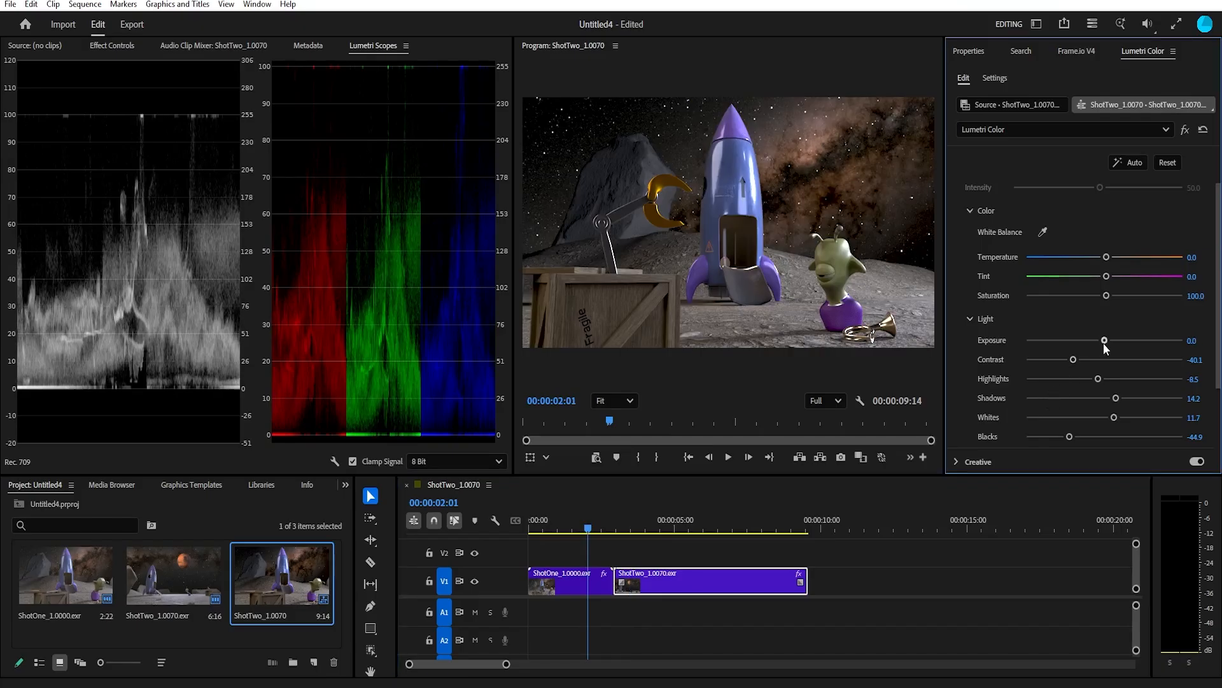
pyautogui.click(683, 529)
pyautogui.moveTo(1102, 338); pyautogui.dragTo(1100, 339)
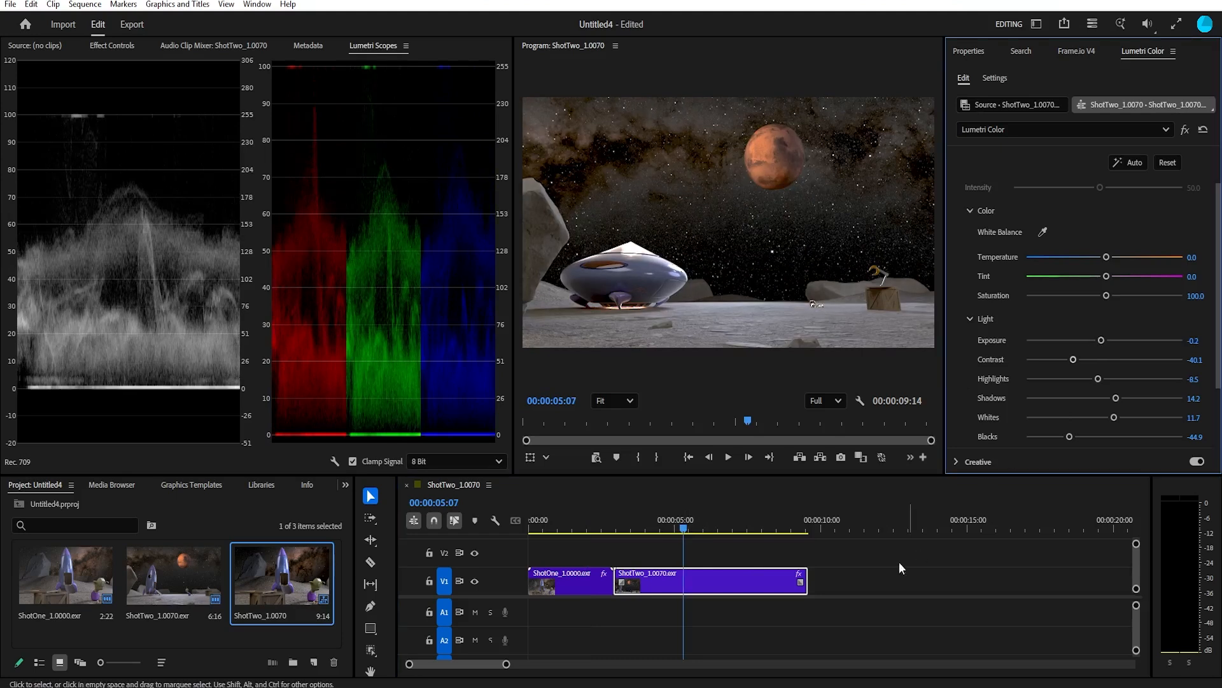
# Set ShotTwo's Contrast to -30.4, checking the look at several frames of the clip.
pyautogui.moveTo(678, 529); pyautogui.dragTo(737, 530)
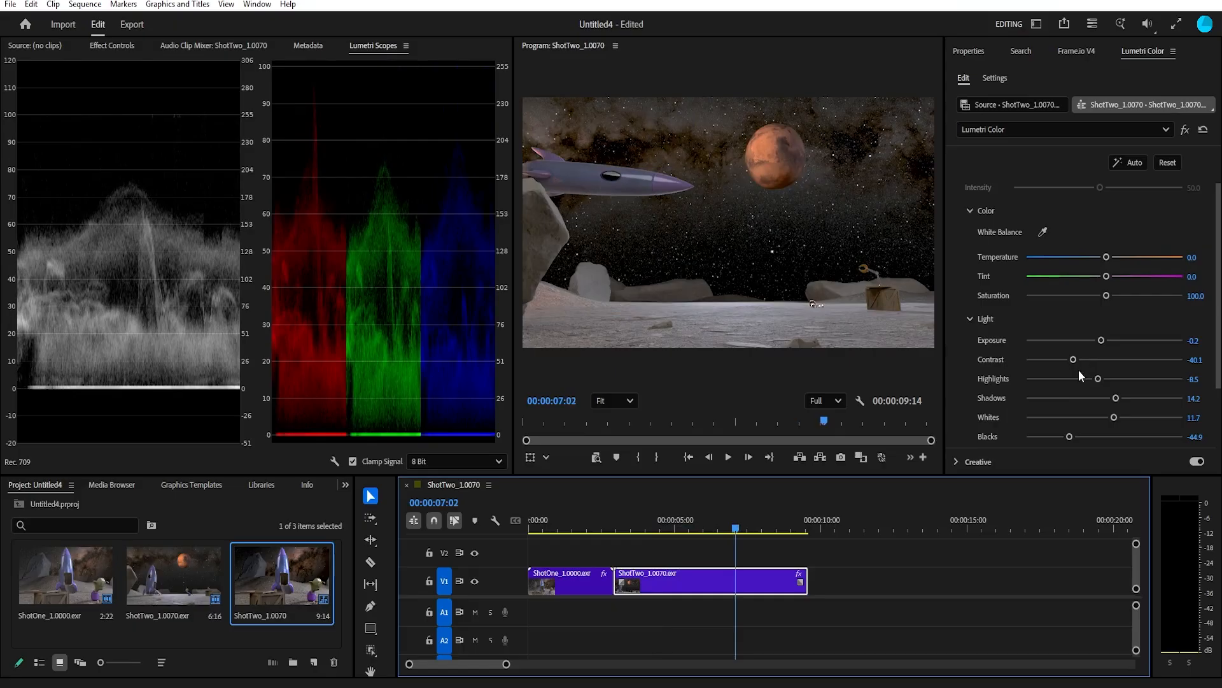
pyautogui.moveTo(1075, 360)
pyautogui.mouseDown()
pyautogui.moveTo(1092, 360)
pyautogui.moveTo(1081, 360)
pyautogui.mouseUp()
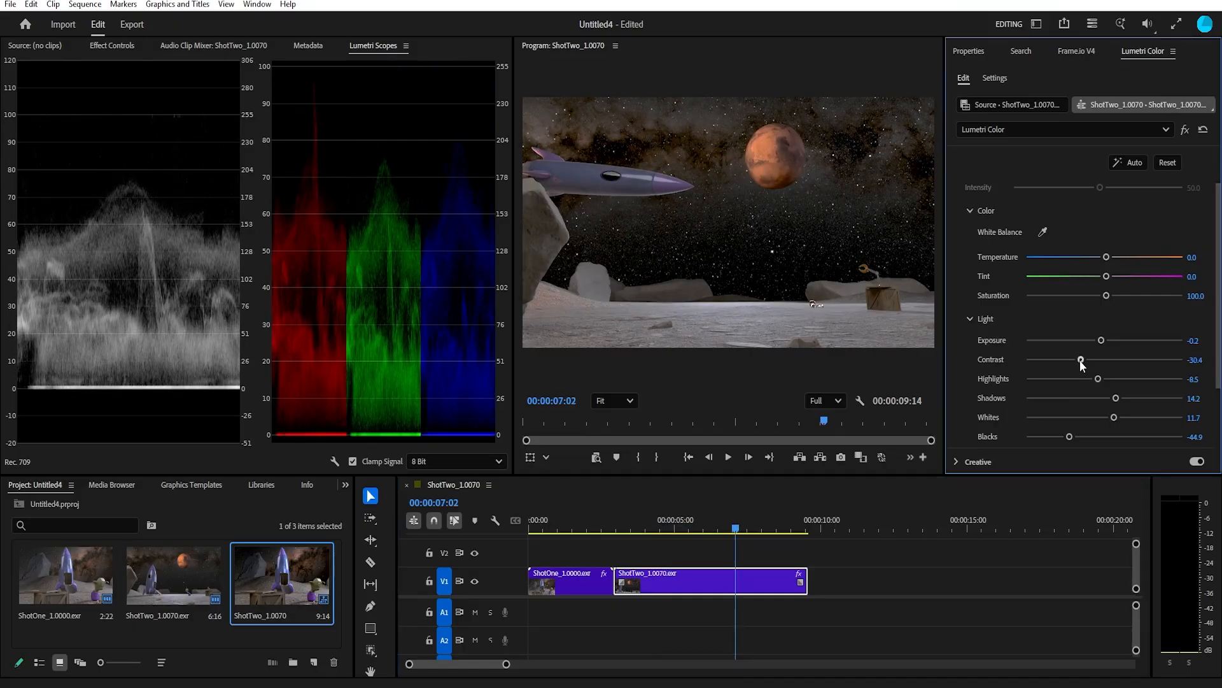
pyautogui.moveTo(720, 525); pyautogui.dragTo(662, 548)
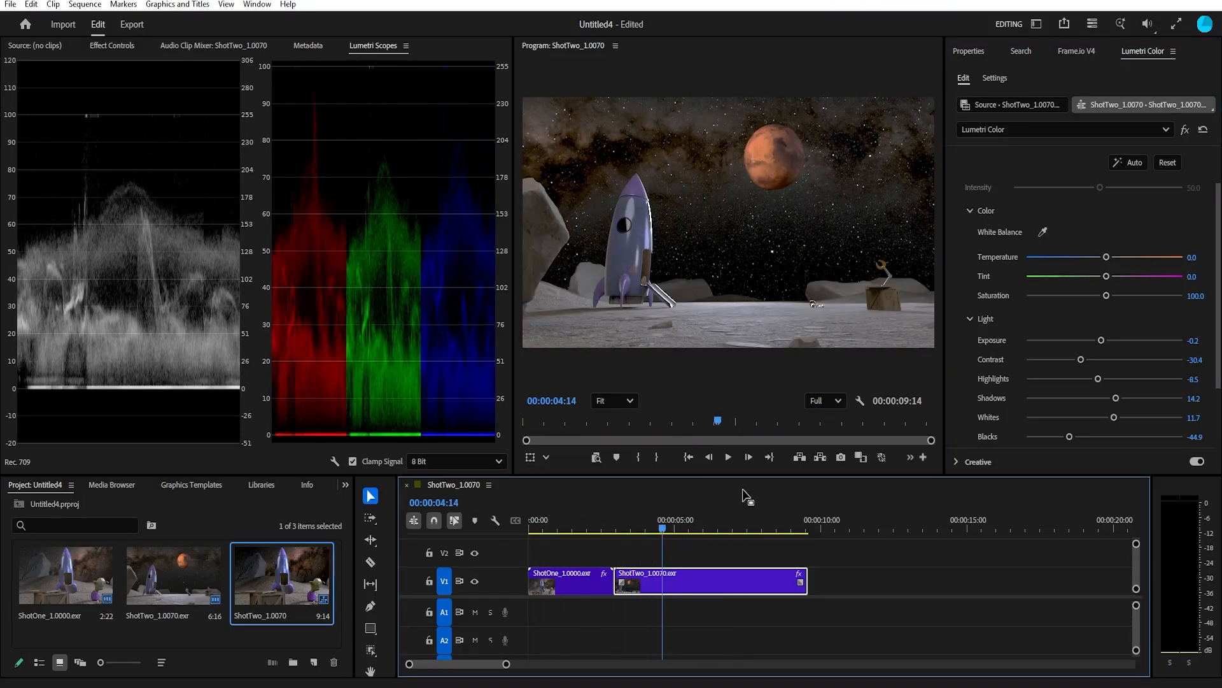
# Open the media export settings for the ShotTwo_1.0070 sequence.
pyautogui.click(13, 9)
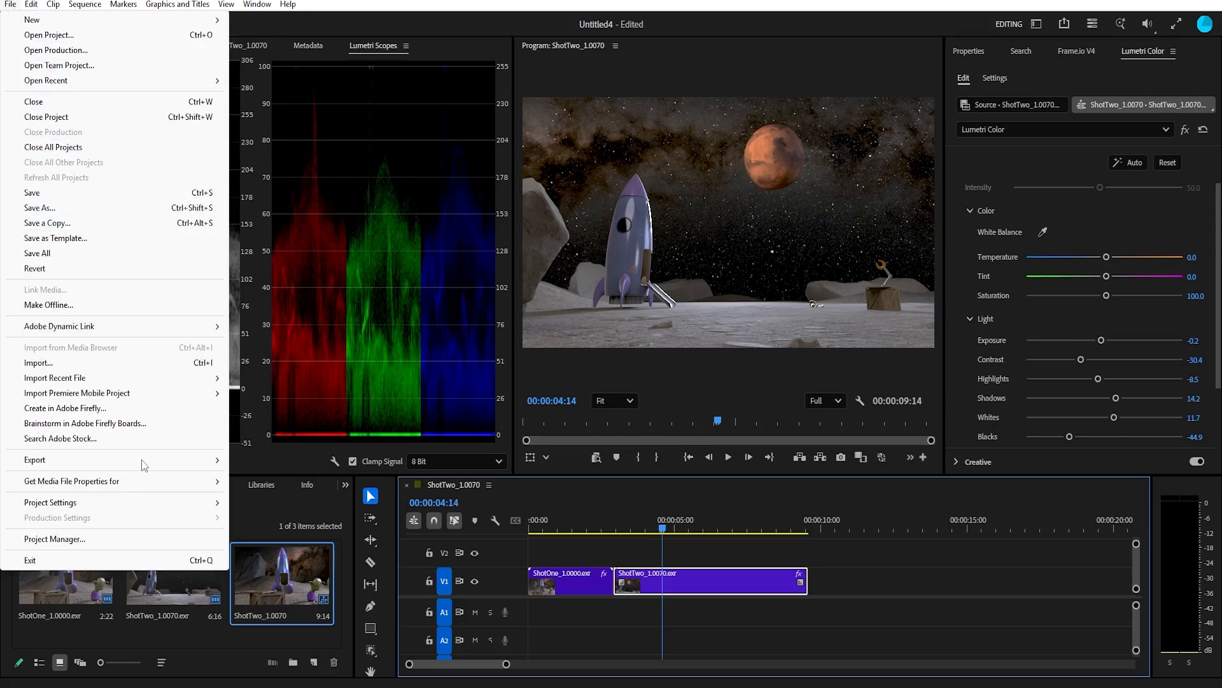
pyautogui.moveTo(140, 460)
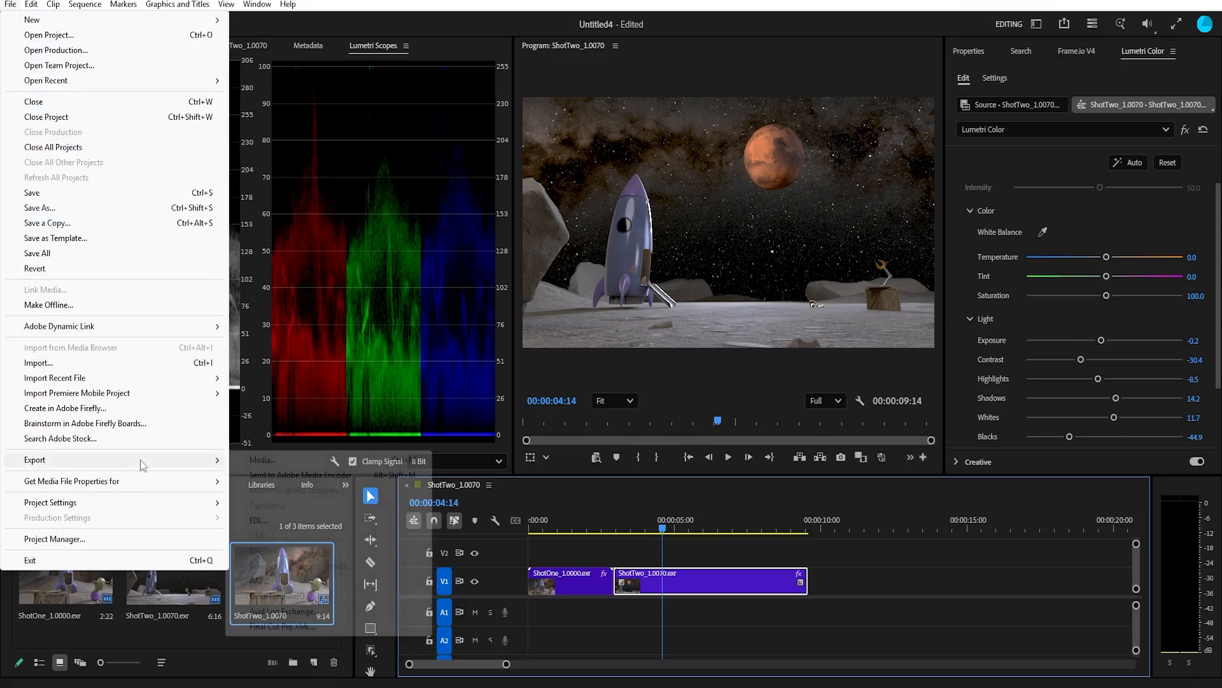
pyautogui.click(278, 466)
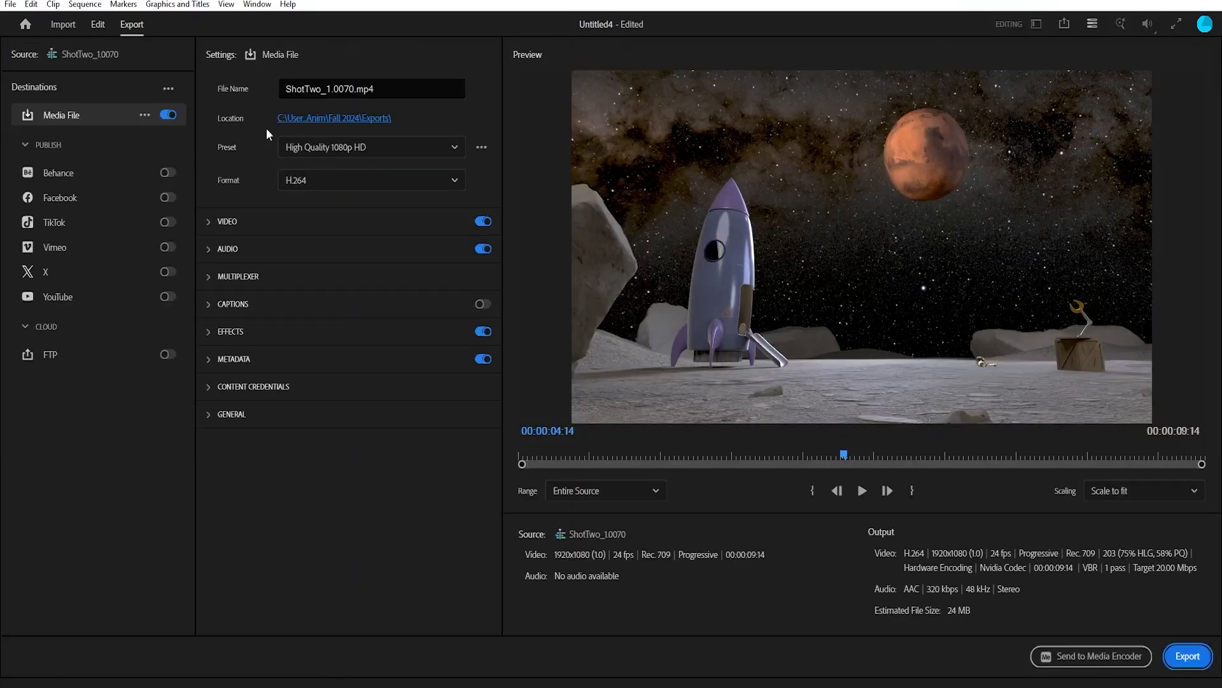
# Set the export location to the Desktop and name the output file Pr2-3D-Final.mp4.
pyautogui.click(329, 120)
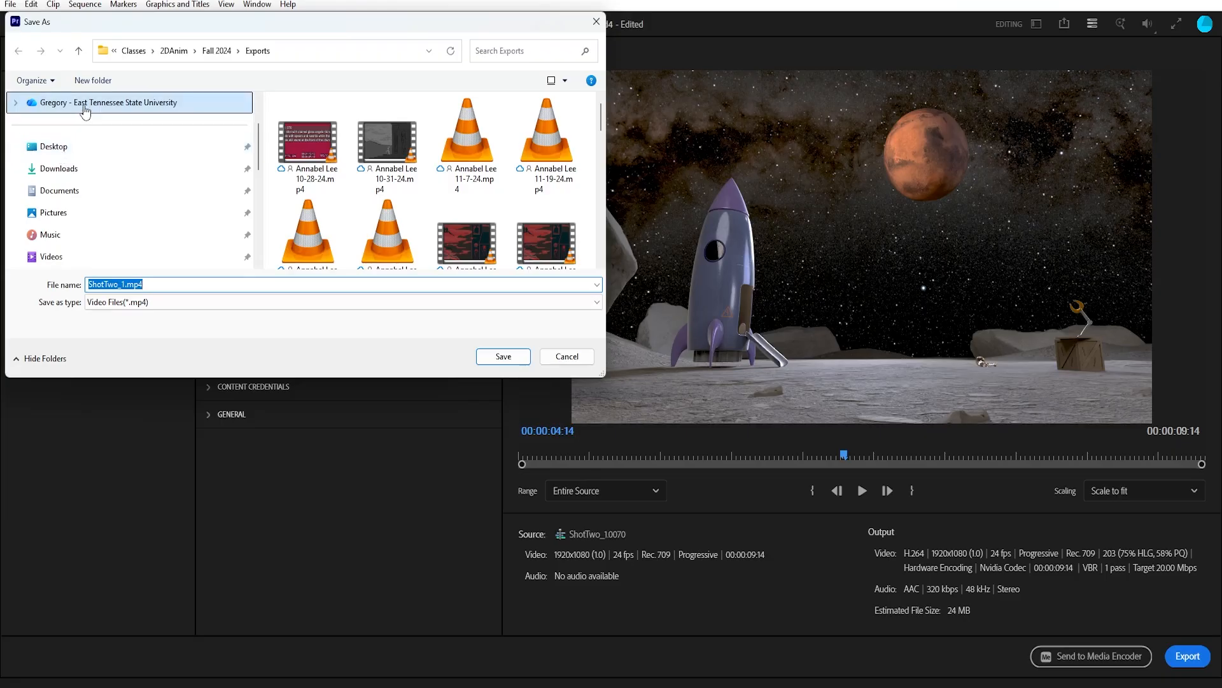
pyautogui.click(62, 152)
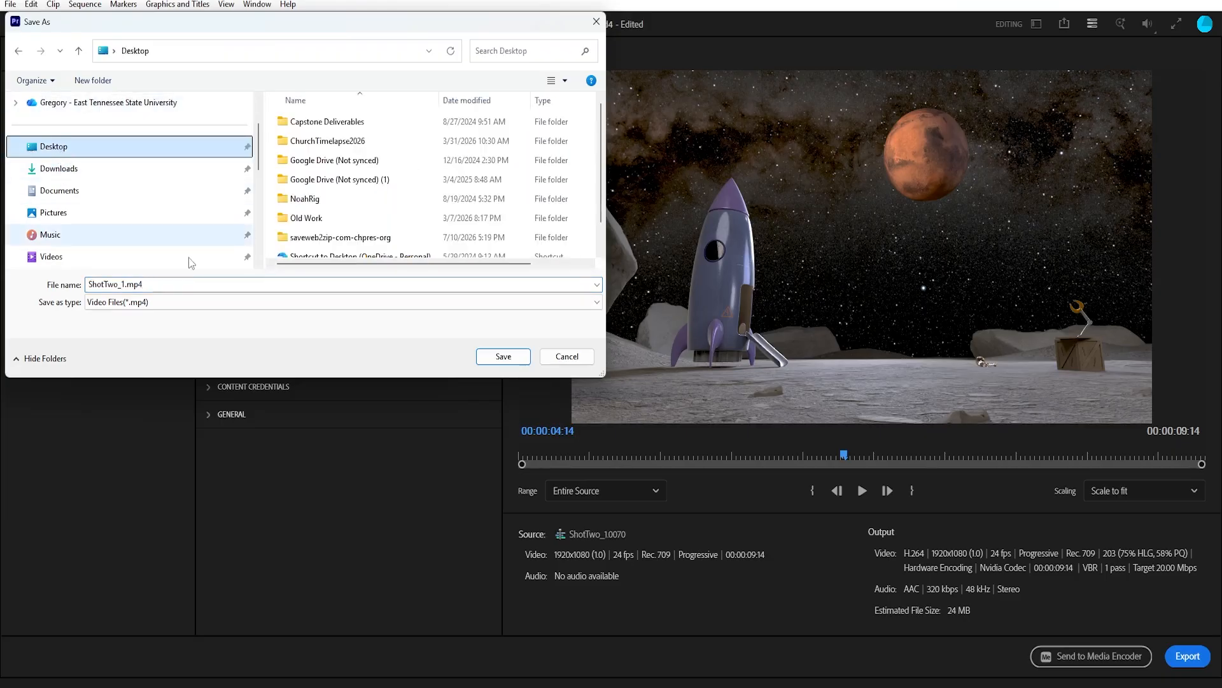
pyautogui.click(121, 283)
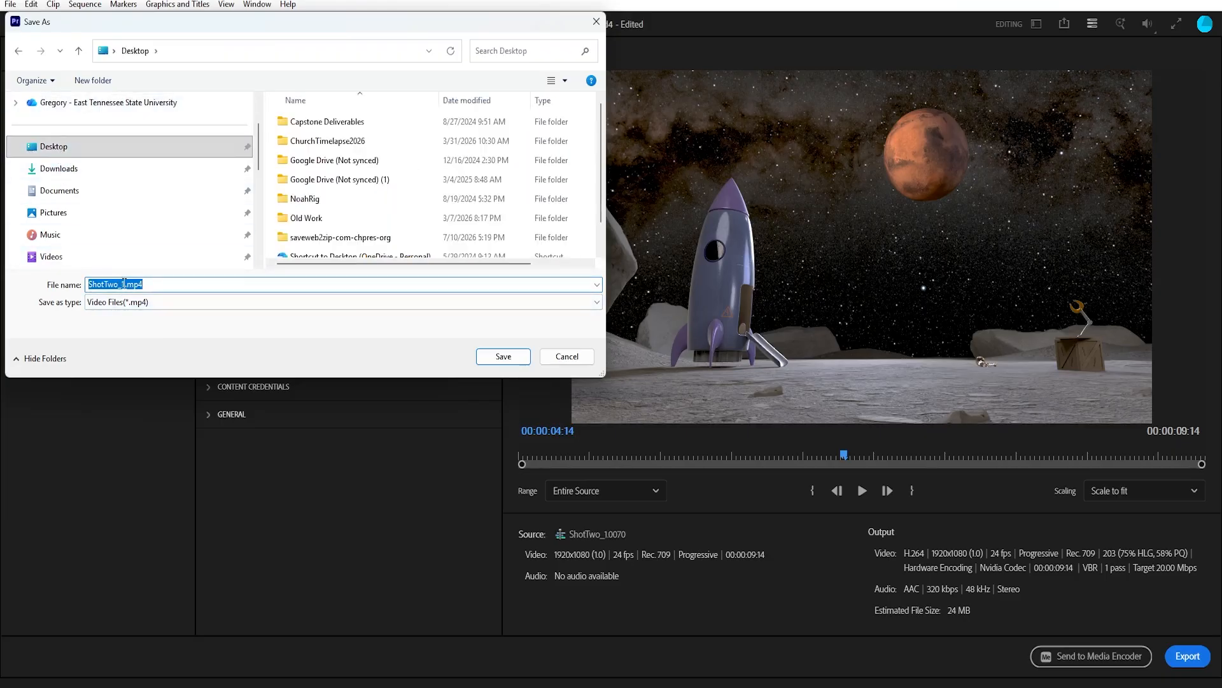
pyautogui.doubleClick(122, 284)
pyautogui.write('Final')
pyautogui.write('Pr2-')
pyautogui.write('3D')
pyautogui.write('-')
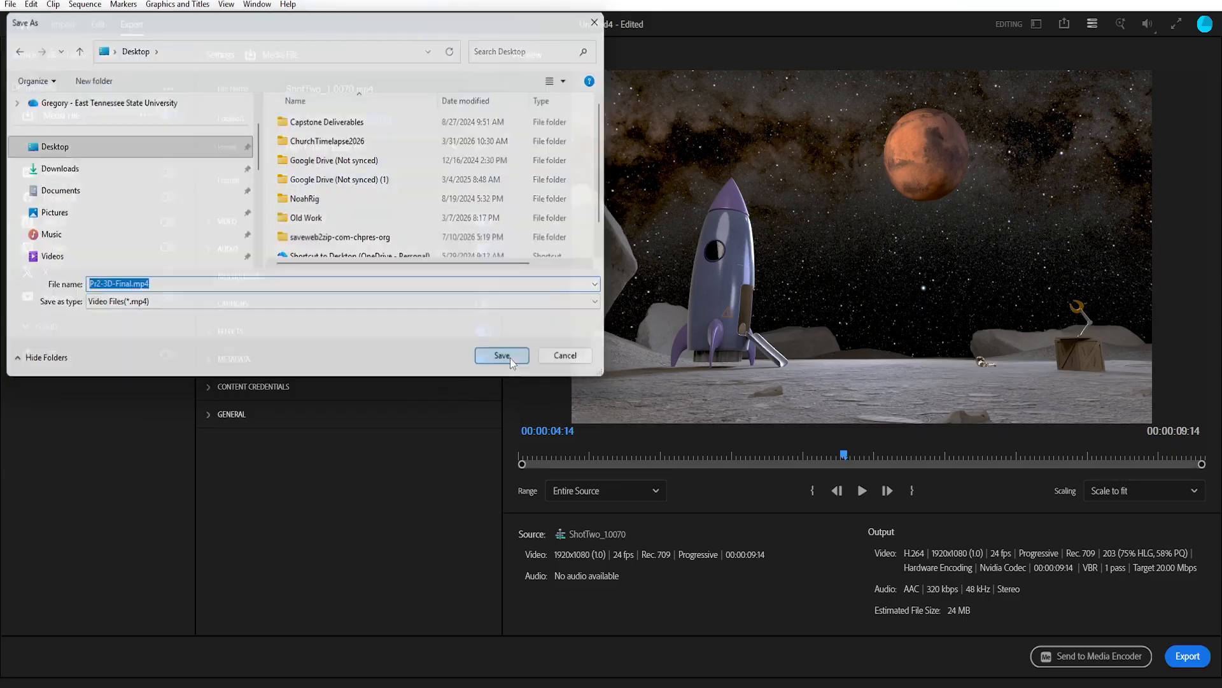
pyautogui.click(508, 358)
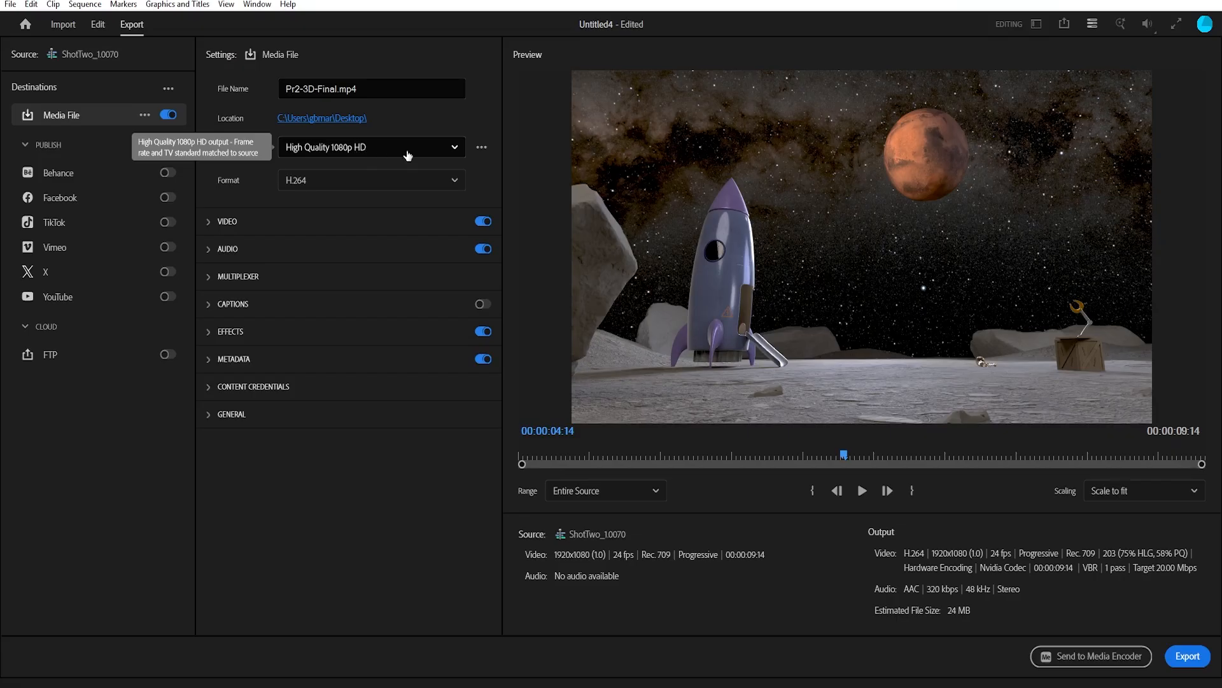
# Review the basic video settings and the available presets, keeping High Quality 1080p HD.
pyautogui.click(407, 152)
pyautogui.click(372, 156)
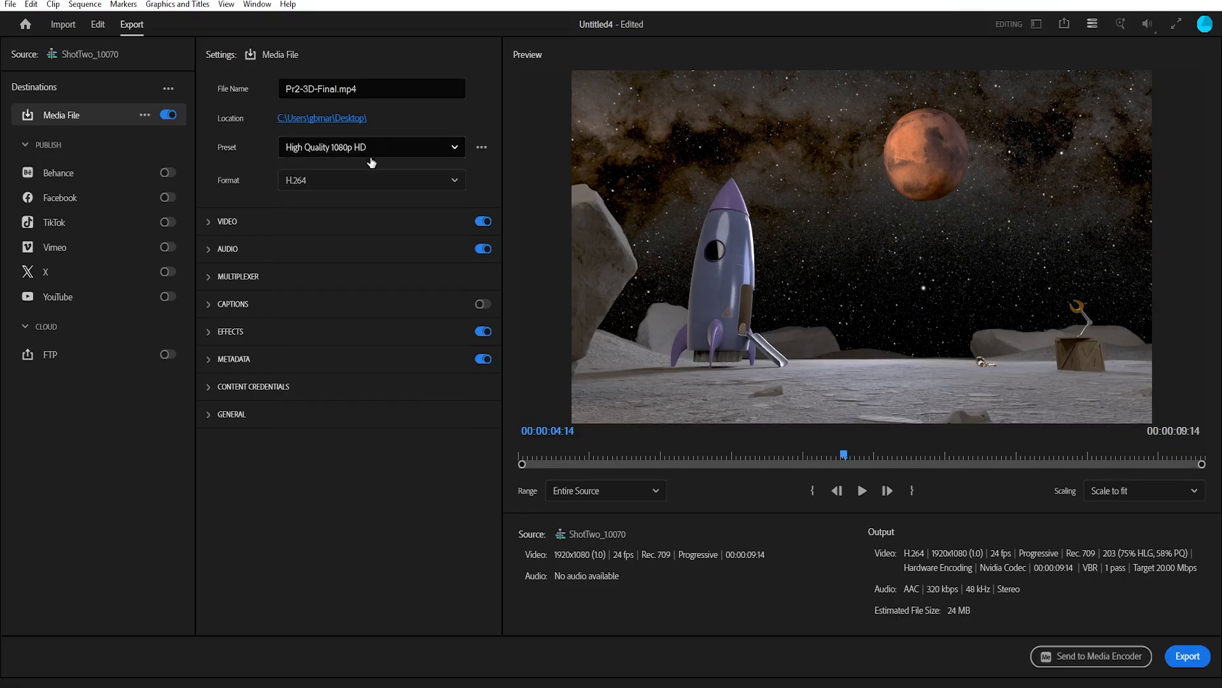
pyautogui.click(209, 222)
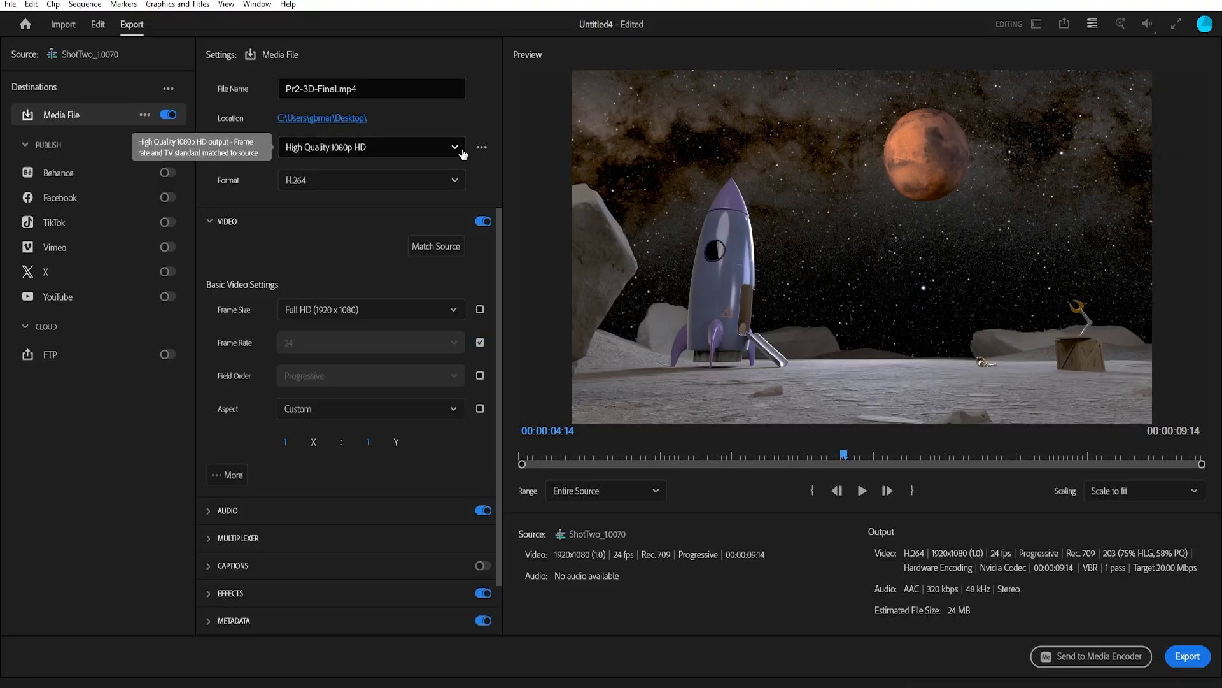
pyautogui.click(461, 152)
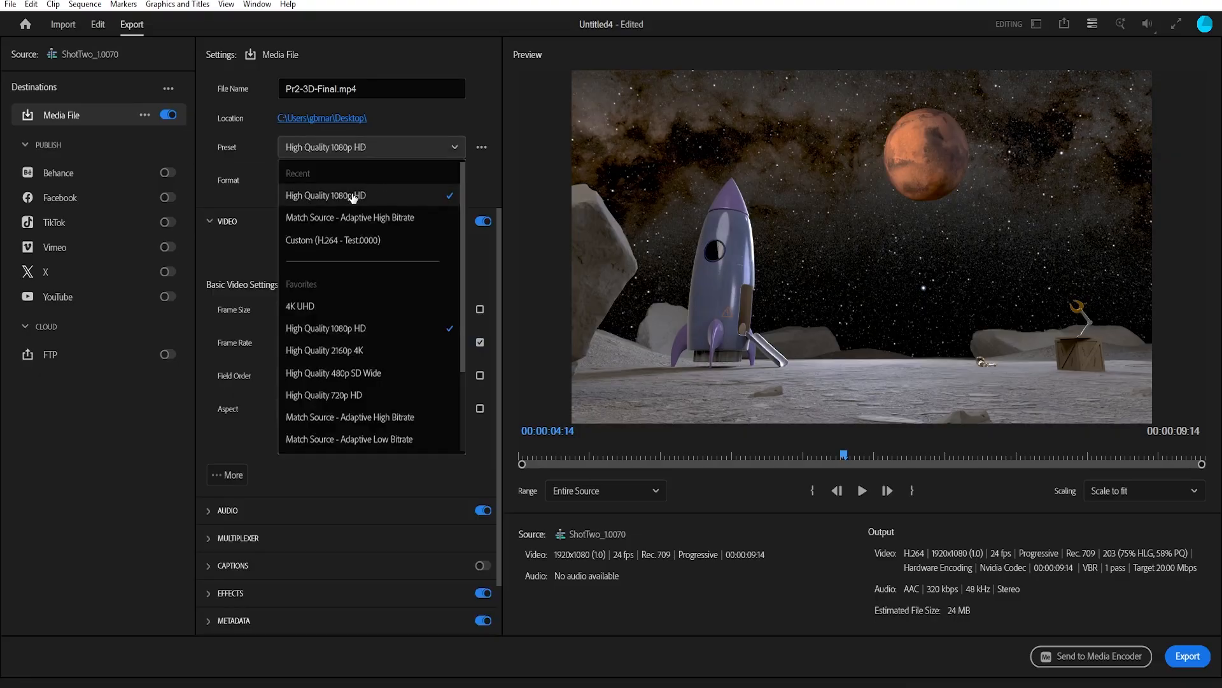
pyautogui.click(464, 59)
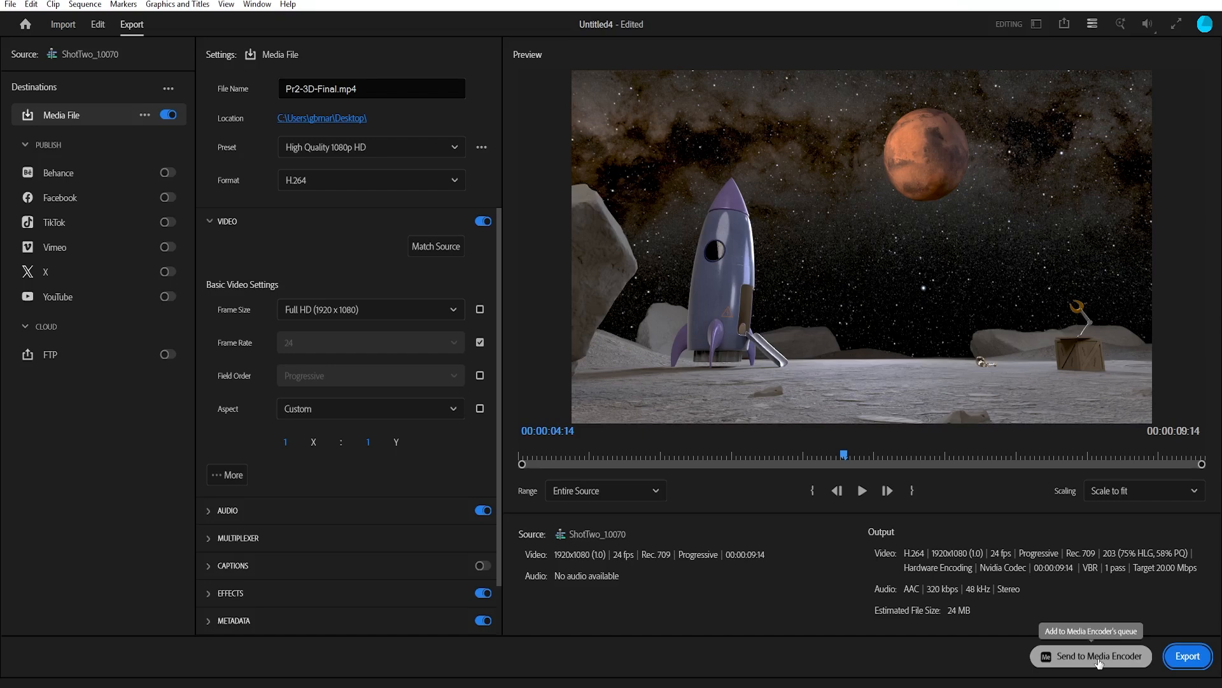
# Send the sequence to Adobe Media Encoder, switch to that application and start encoding the queue.
pyautogui.click(1098, 659)
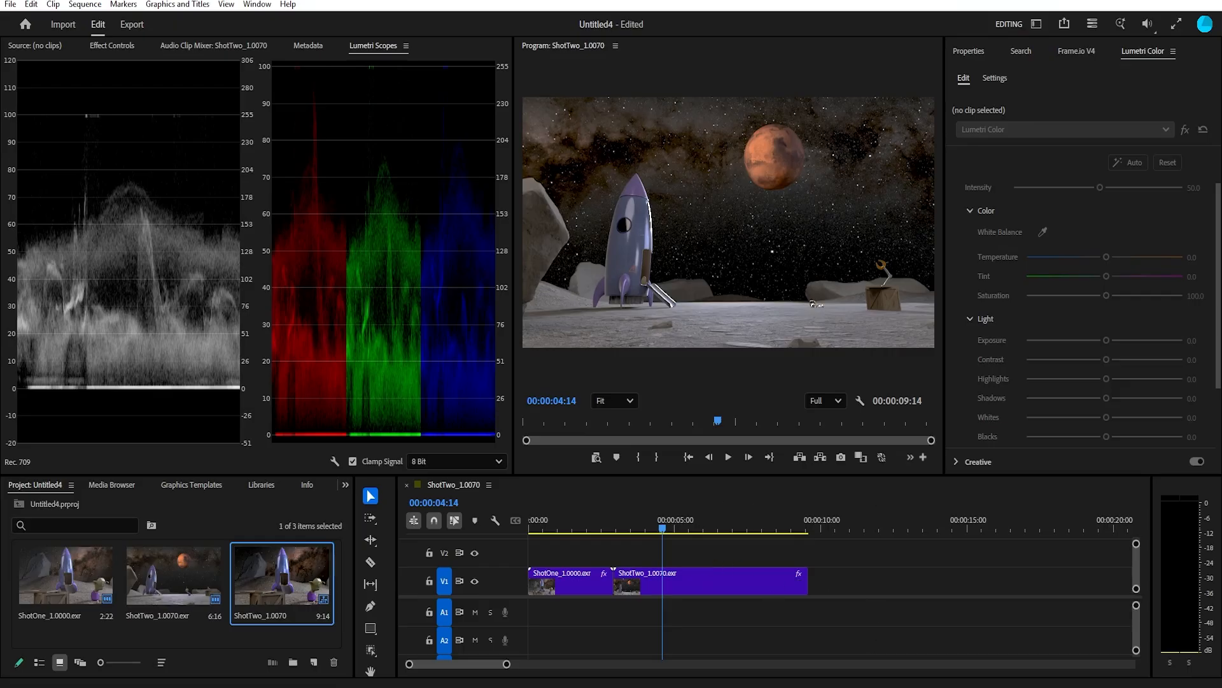
pyautogui.moveTo(837, 686)
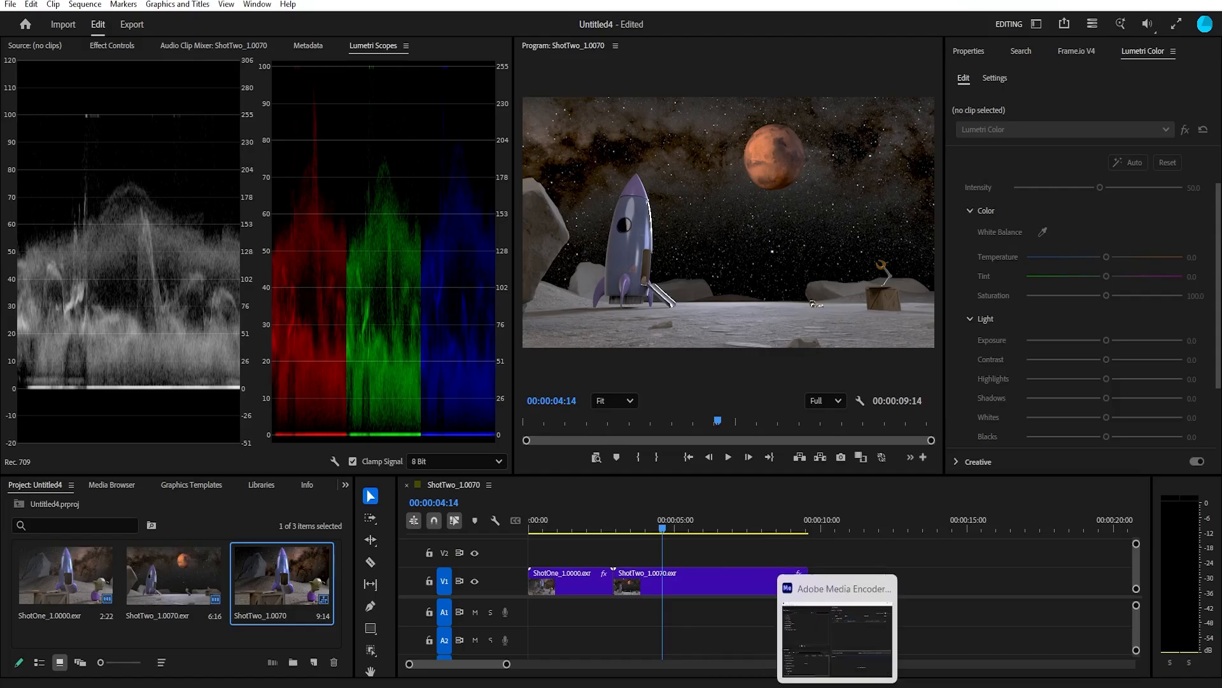
pyautogui.click(836, 686)
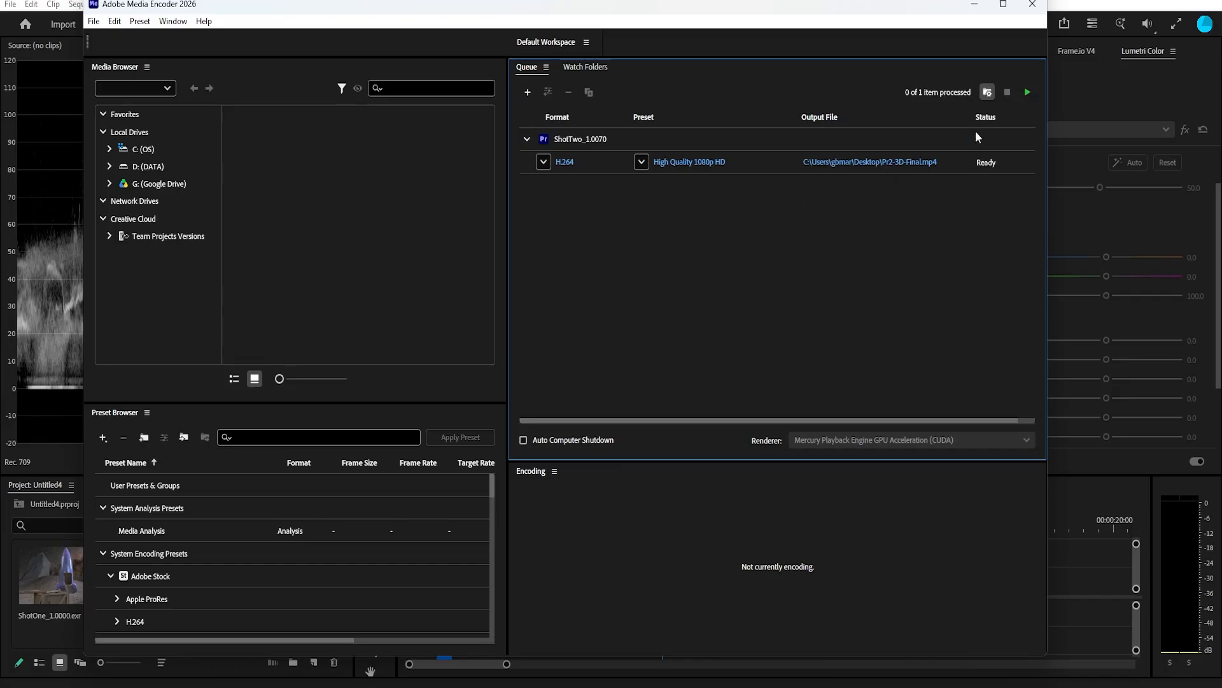
pyautogui.click(1027, 93)
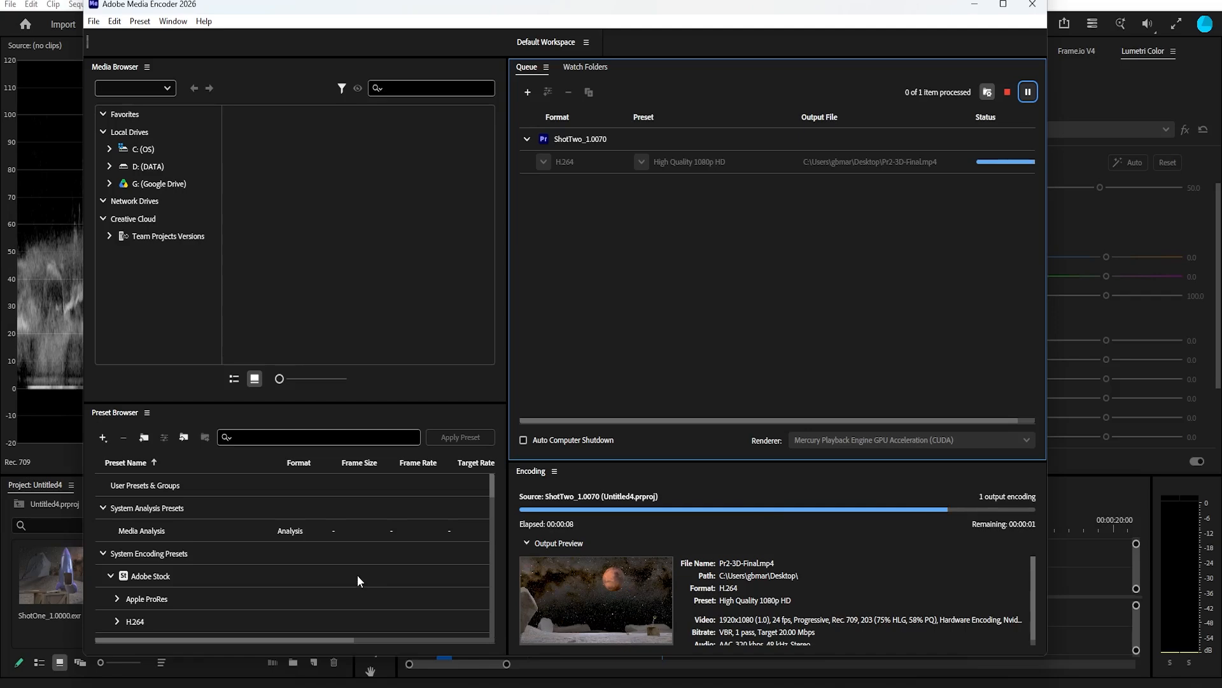
# Switch to File Explorer and play the exported Pr2-3D-Final video to check it.
pyautogui.moveTo(613, 687)
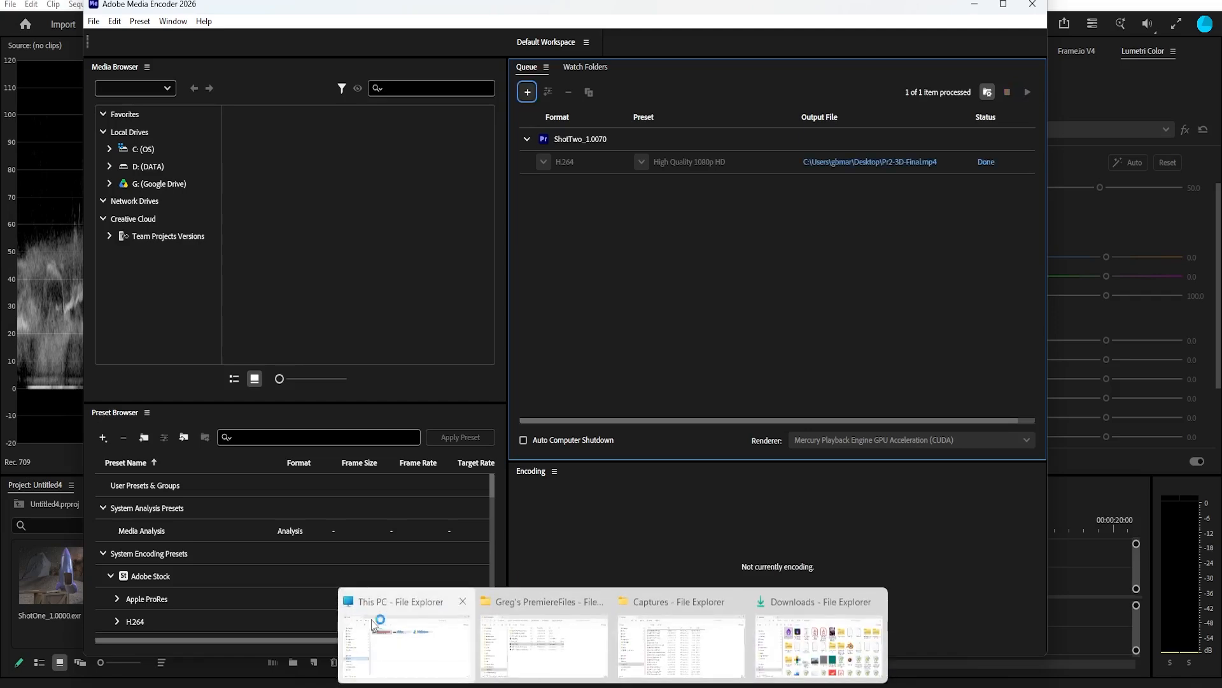
pyautogui.click(401, 637)
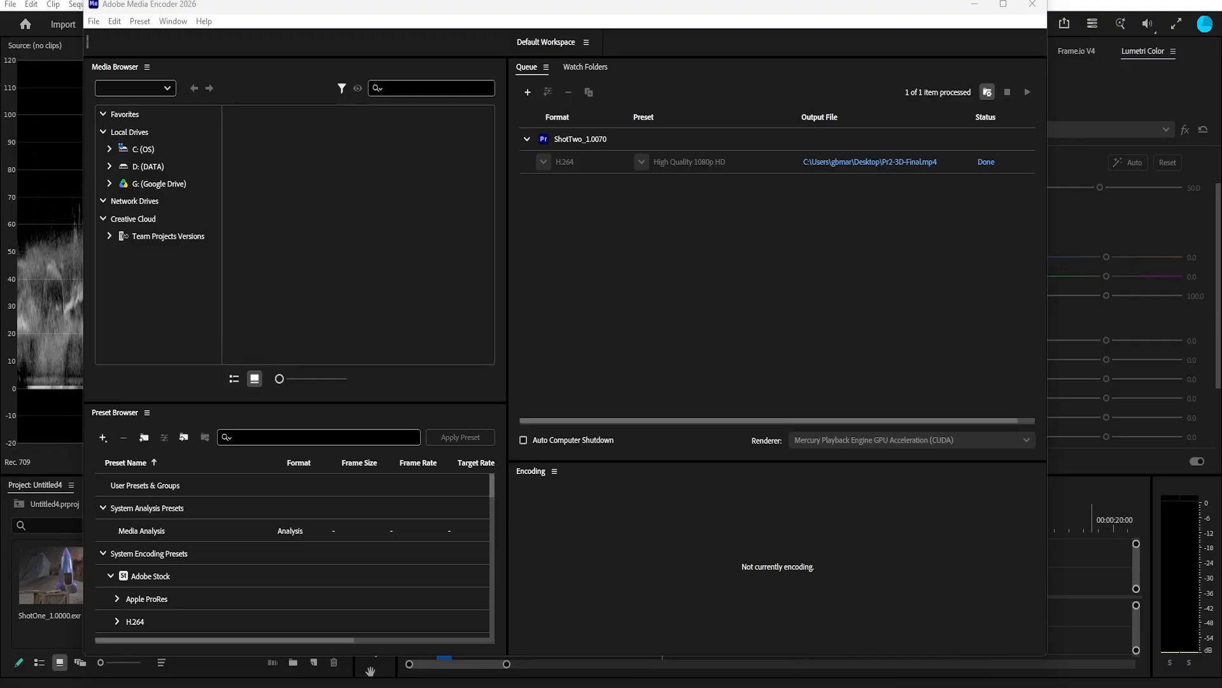
pyautogui.moveTo(1221, 101); pyautogui.dragTo(643, 1)
pyautogui.doubleClick(732, 519)
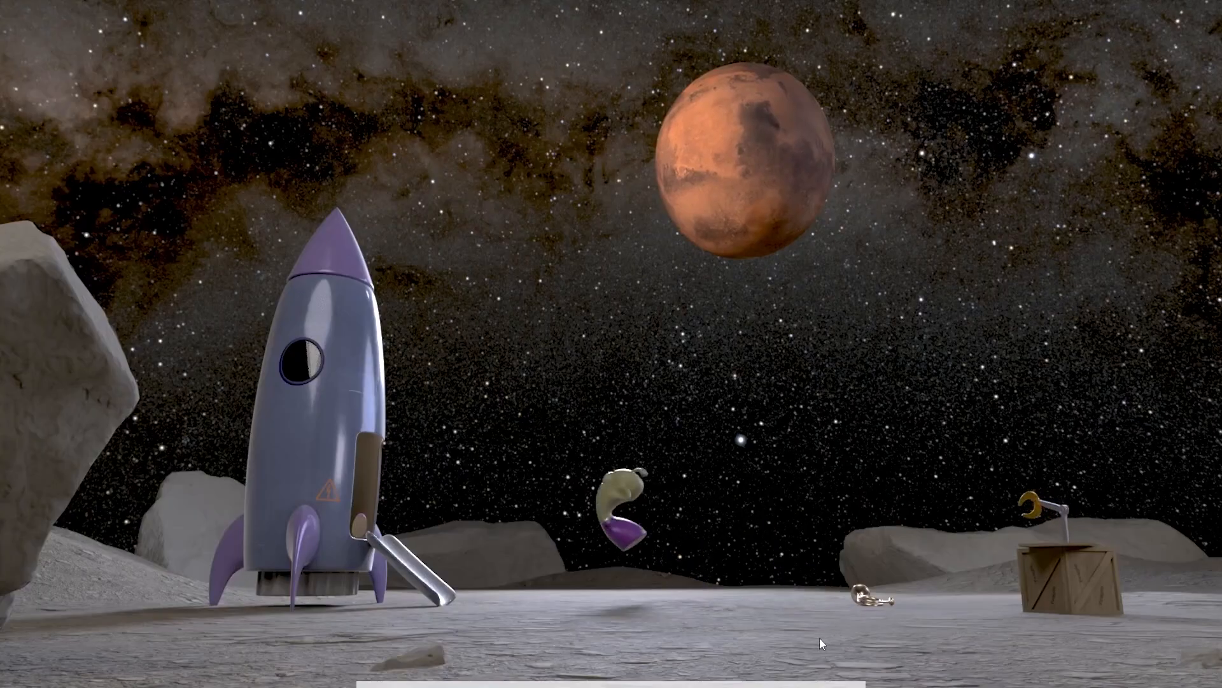